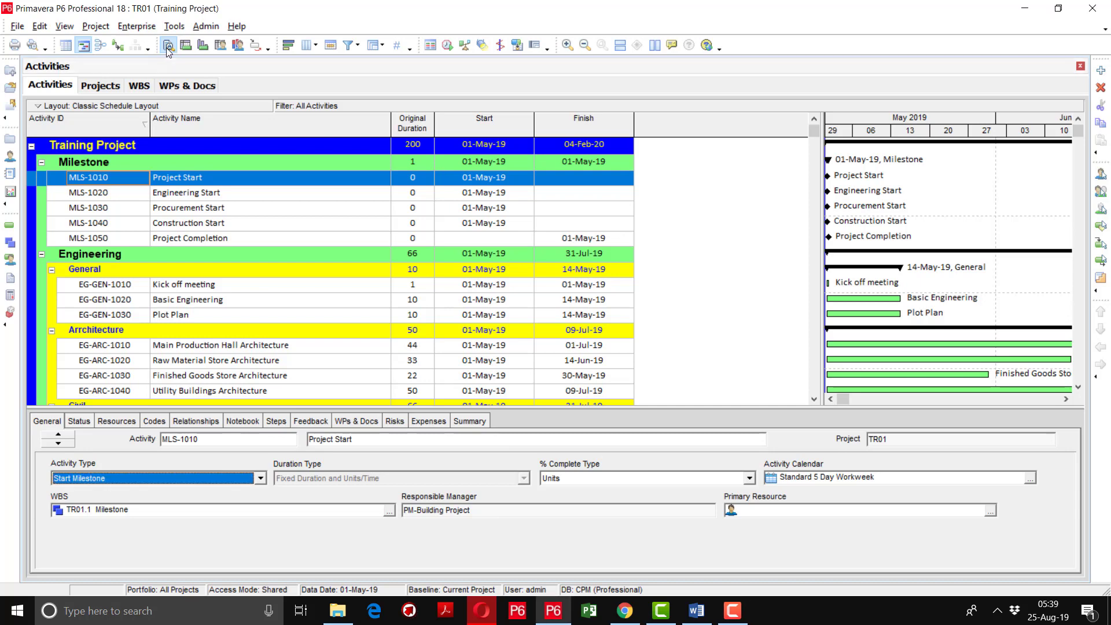
Assign Kick off meeting (EG-GEN-1010) as a successor of Project Start, enlarging the assignment window and its Activity ID column
click(212, 420)
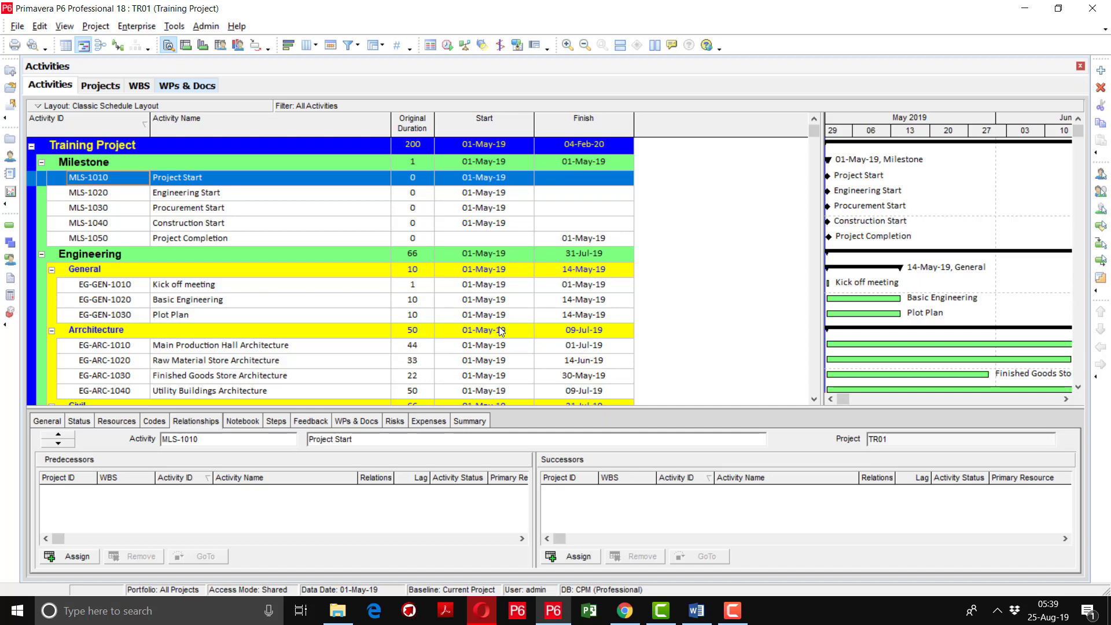
click(574, 559)
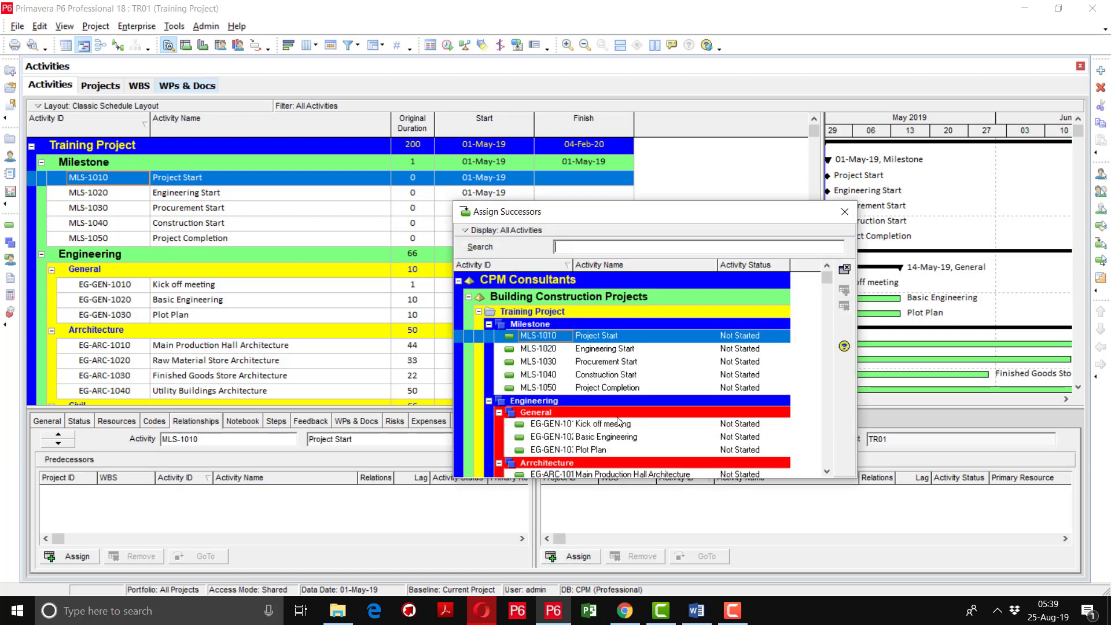
drag(657, 213, 737, 62)
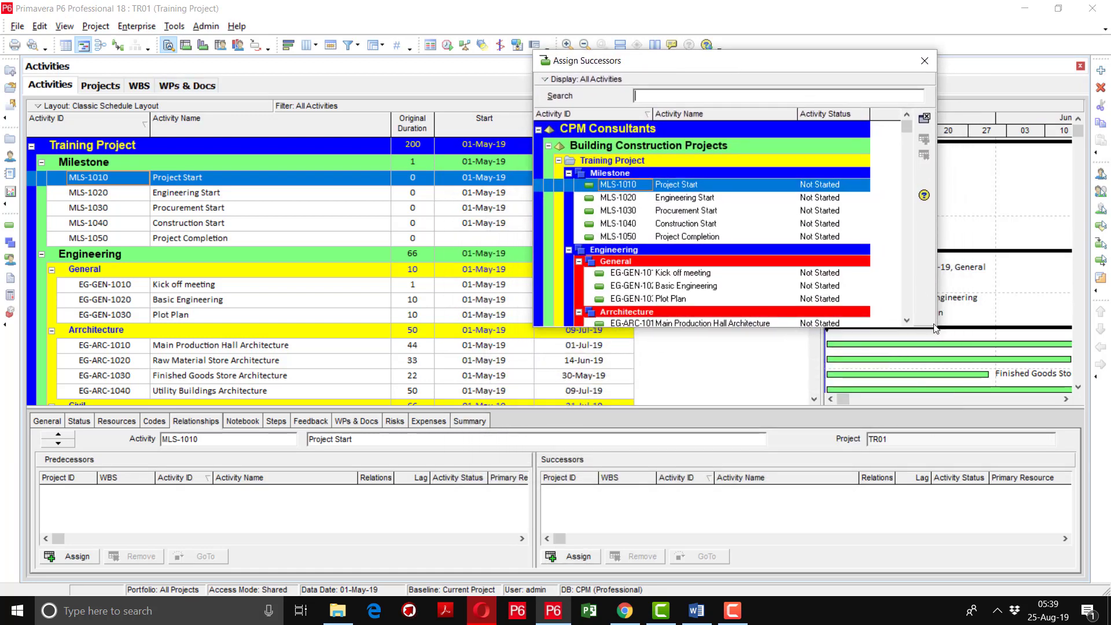
drag(939, 331, 1074, 415)
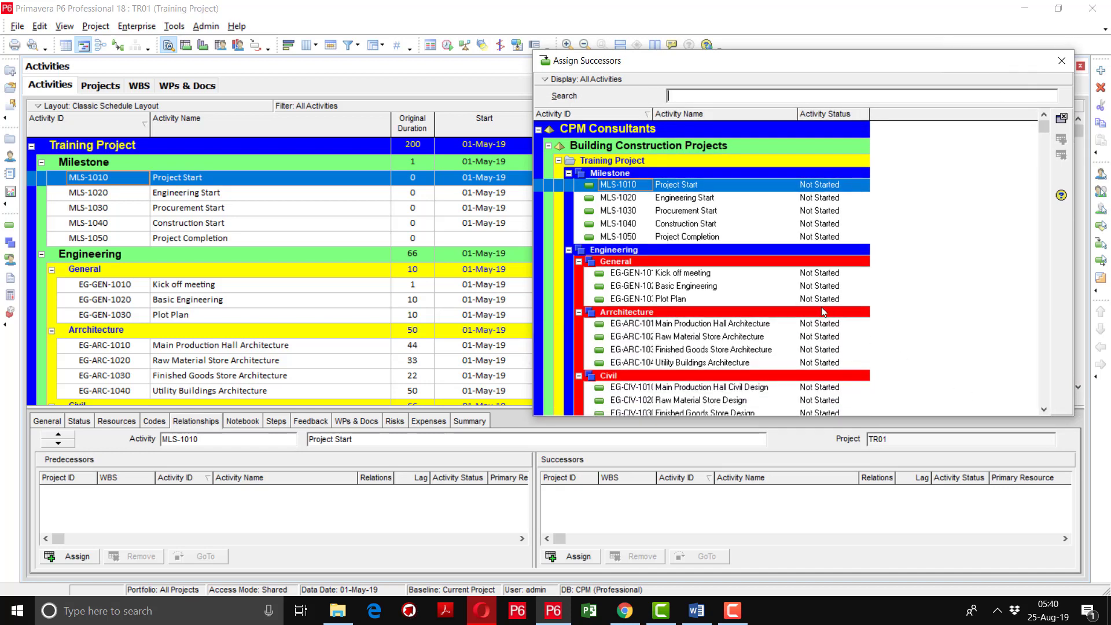
double_click(684, 276)
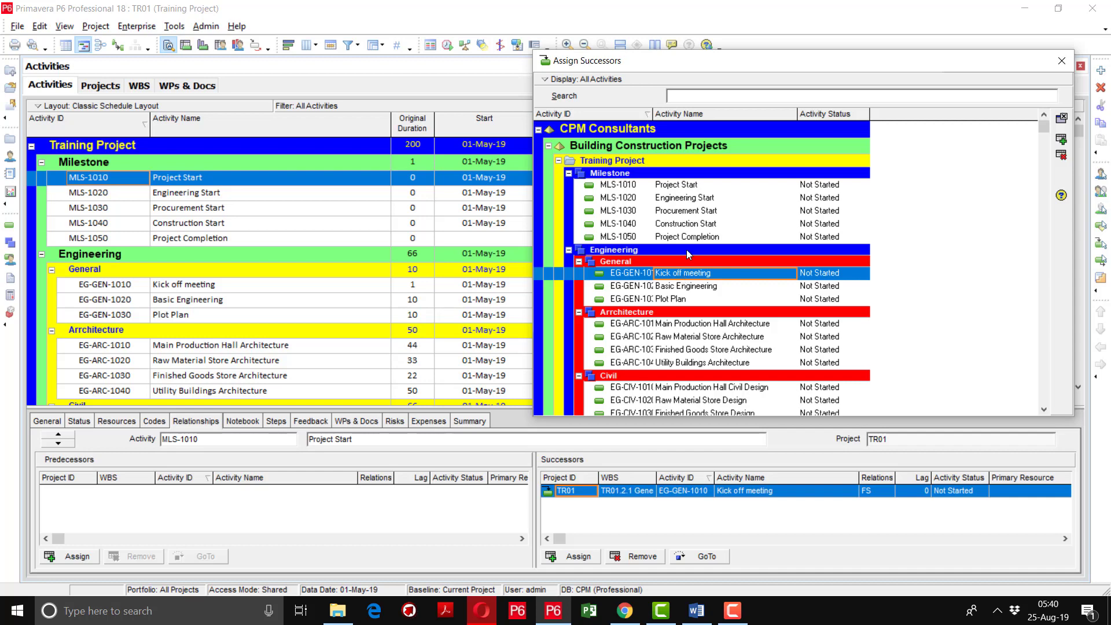
drag(653, 115, 696, 115)
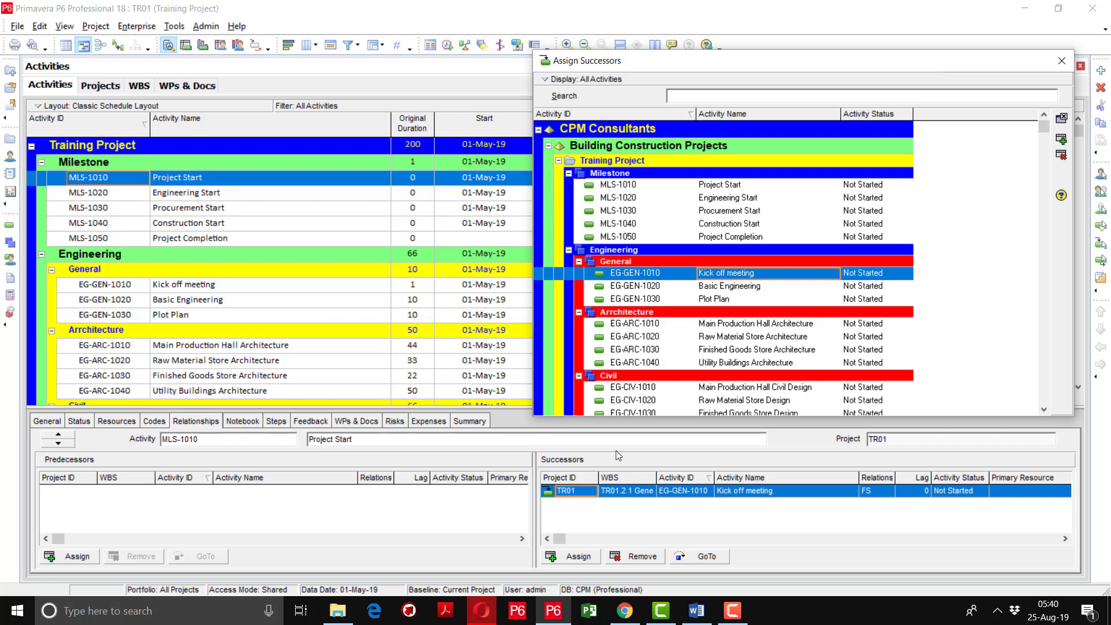
double_click(733, 274)
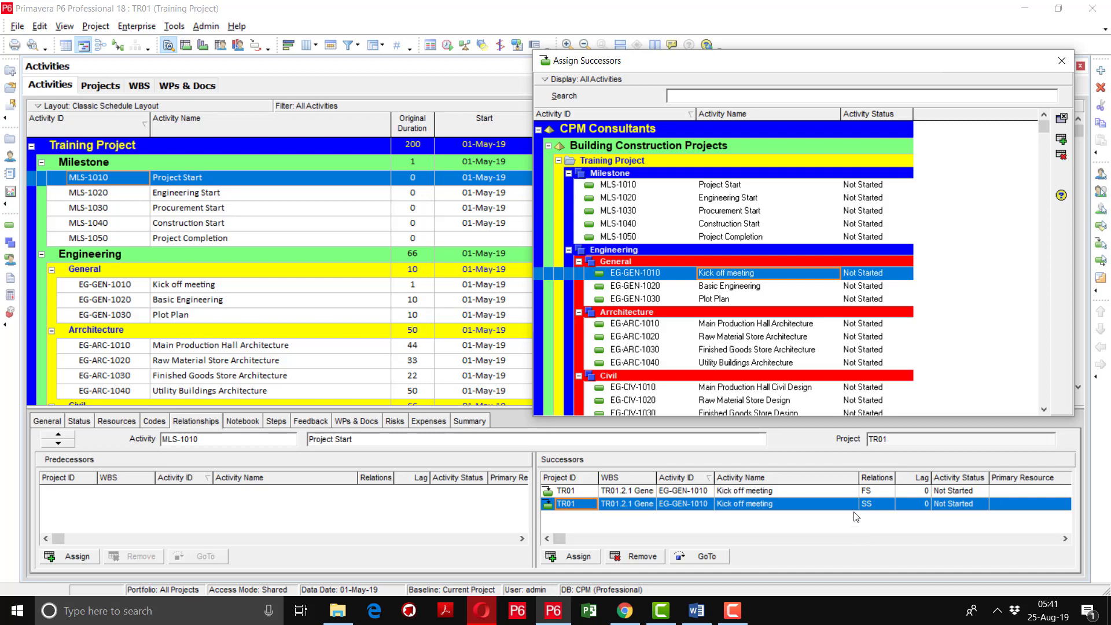
click(636, 557)
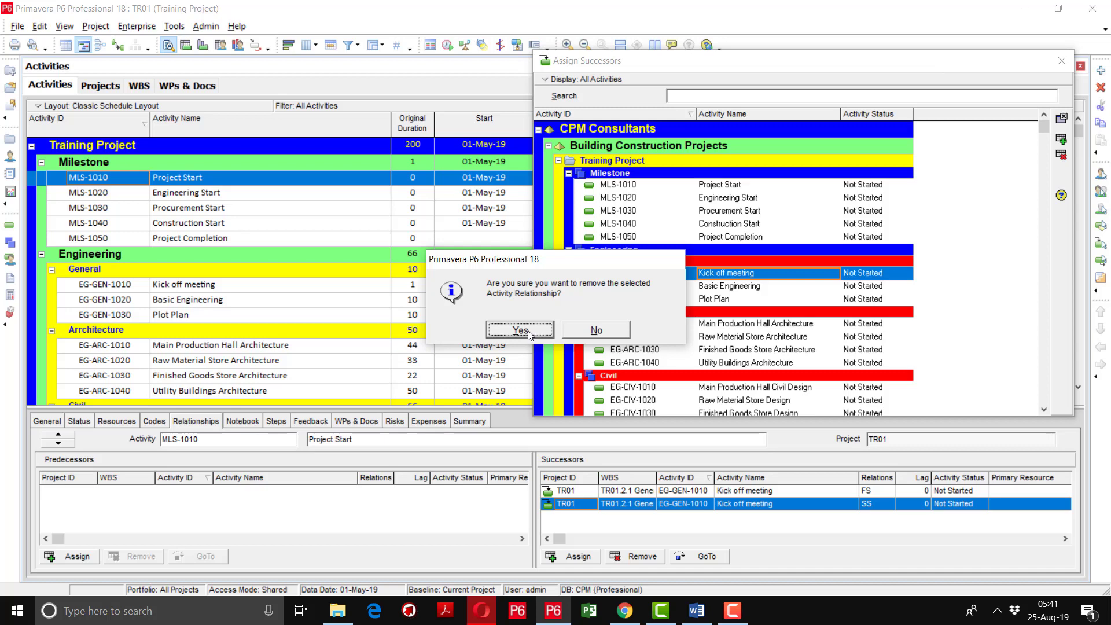
click(520, 330)
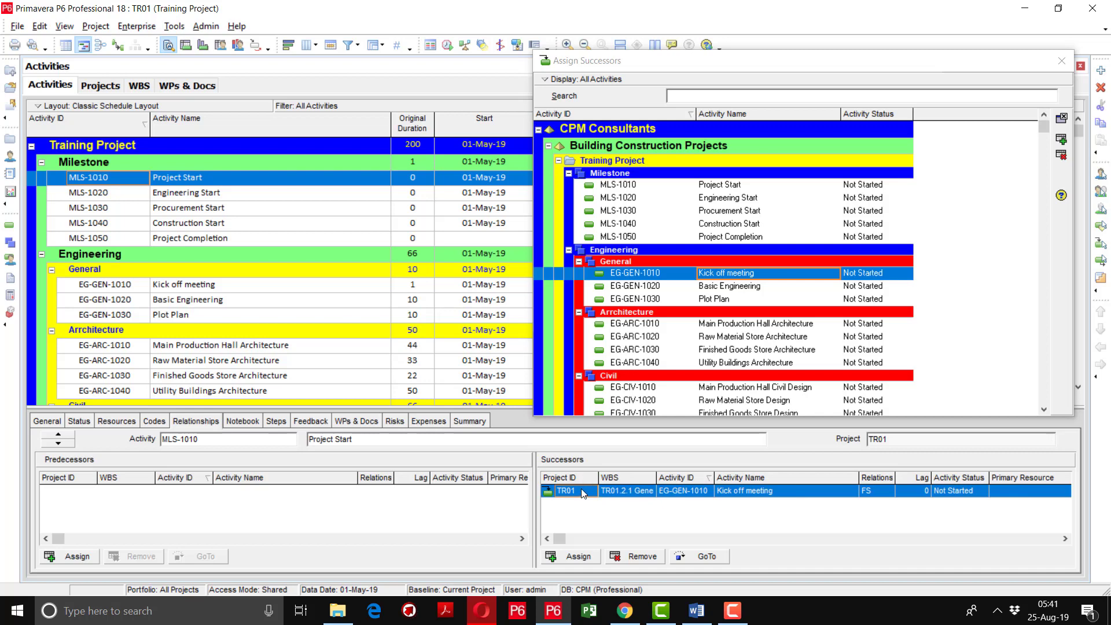
Remove the Project ID, WBS, Primary Resource and Activity Status columns from the successor list
right_click(647, 482)
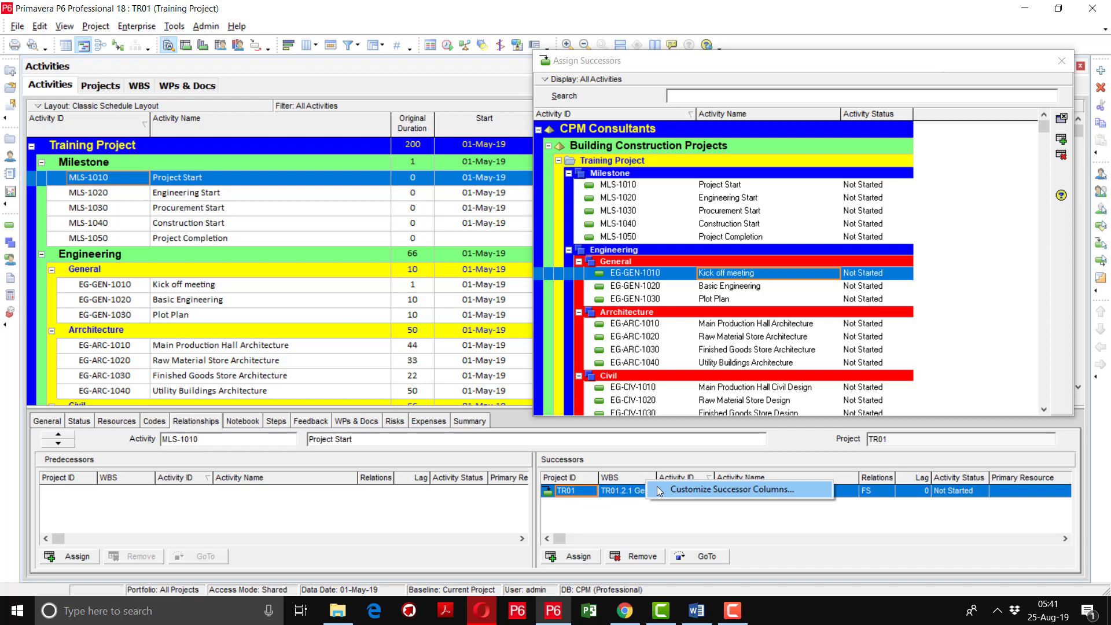
click(659, 490)
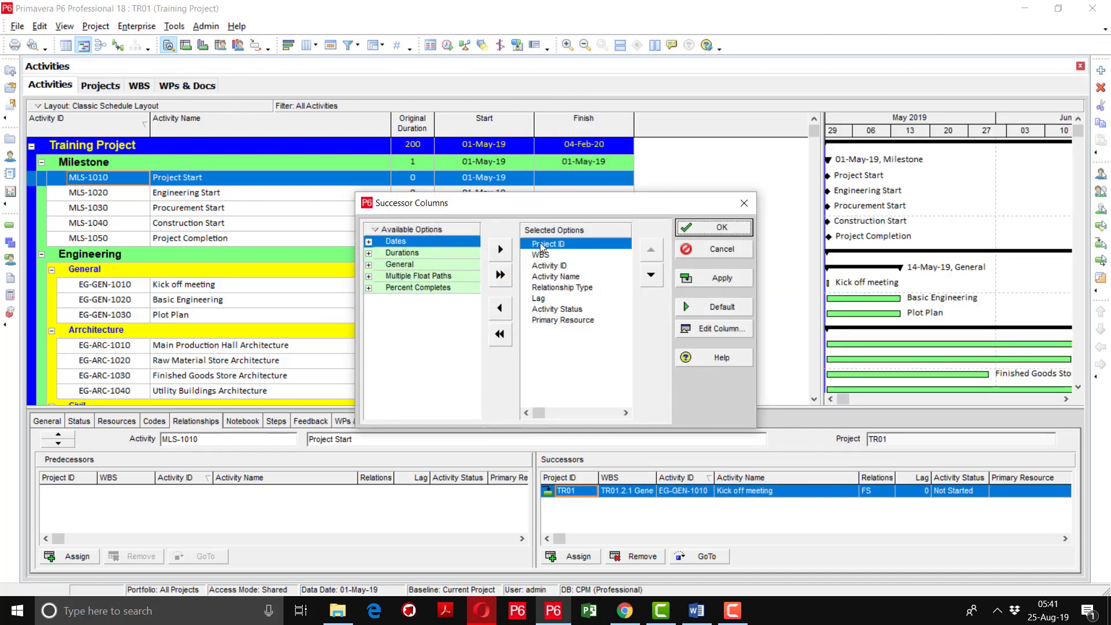
double_click(542, 244)
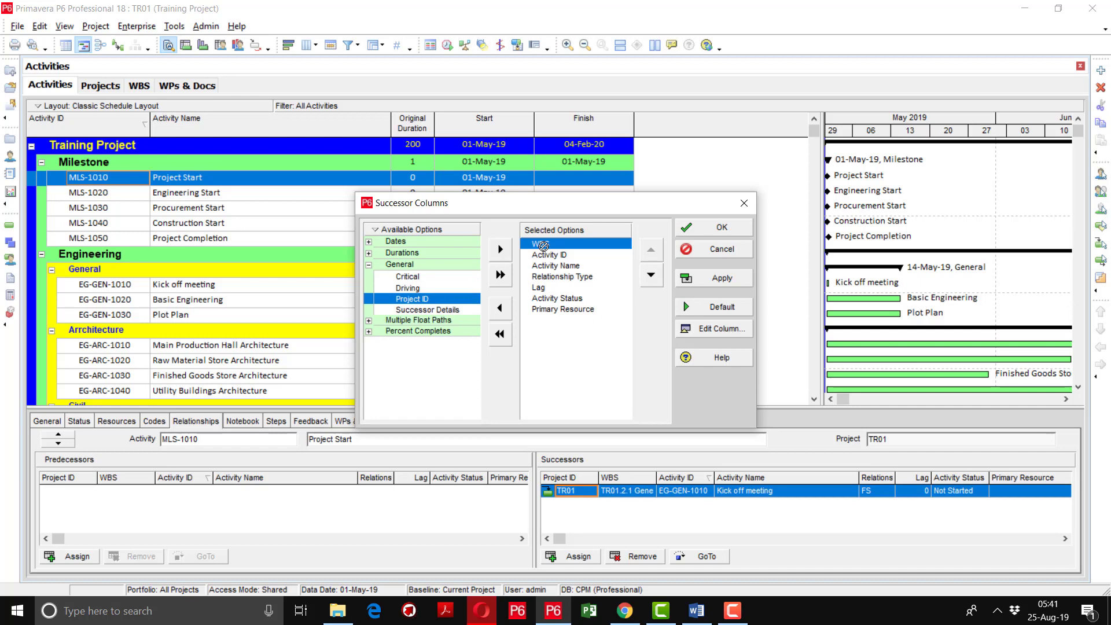
double_click(543, 244)
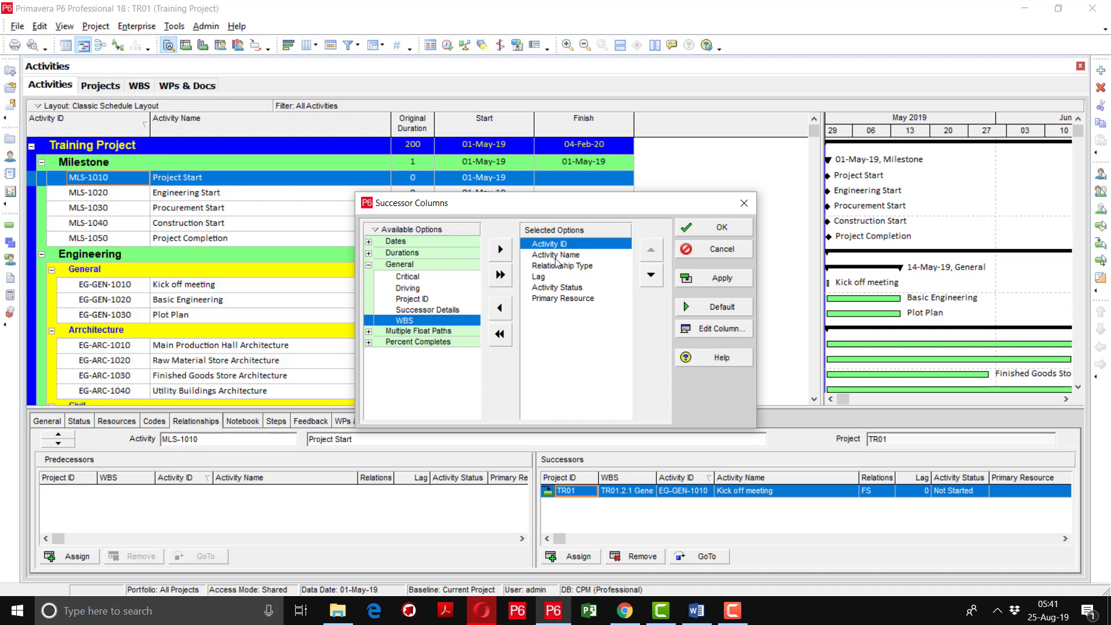
double_click(542, 298)
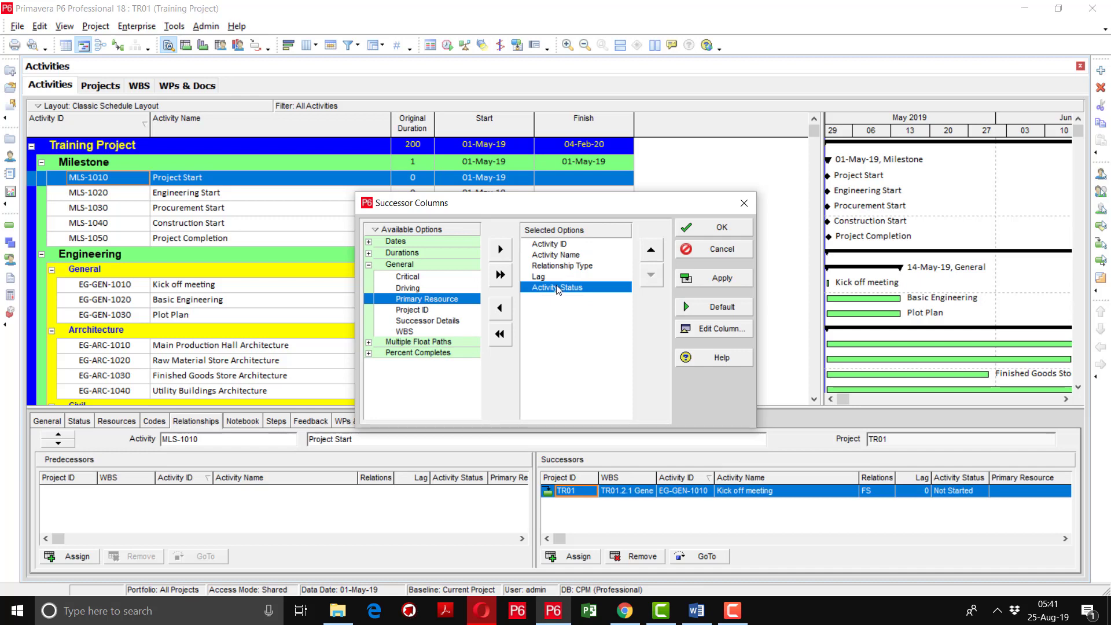
double_click(558, 287)
click(699, 278)
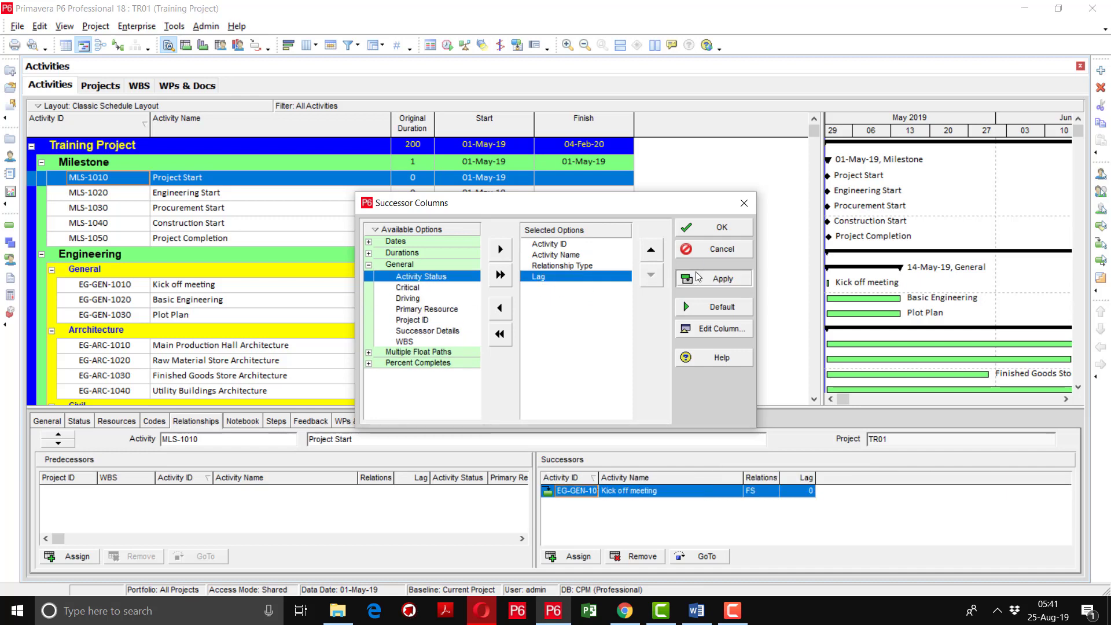
click(700, 227)
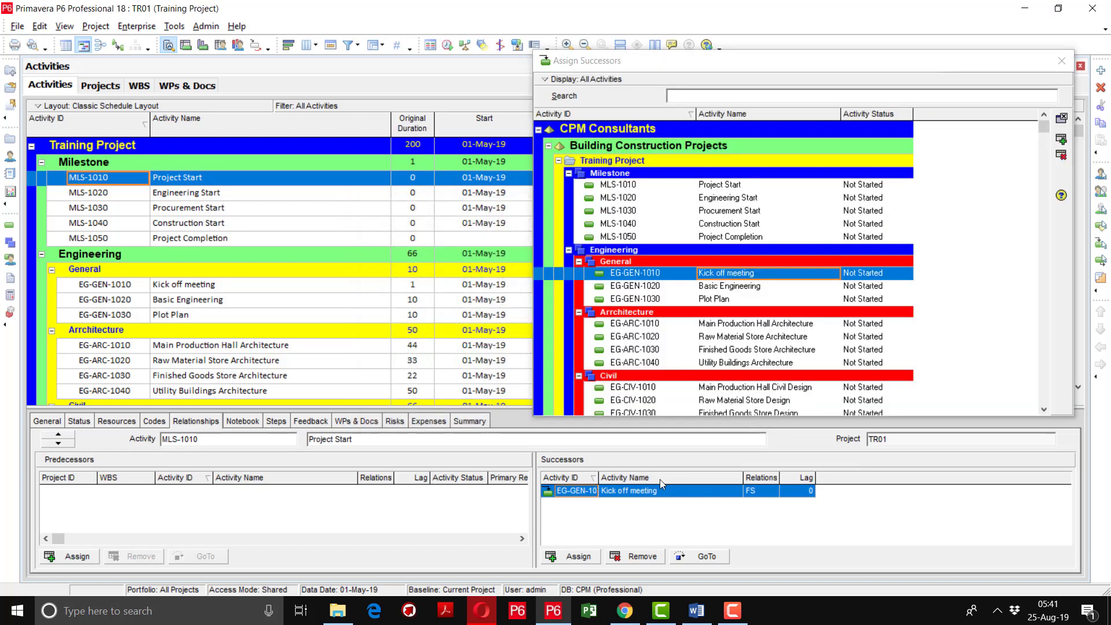
Widen the Activity ID and Lag columns of the successor list and close the Assign Successors window
drag(633, 490, 633, 490)
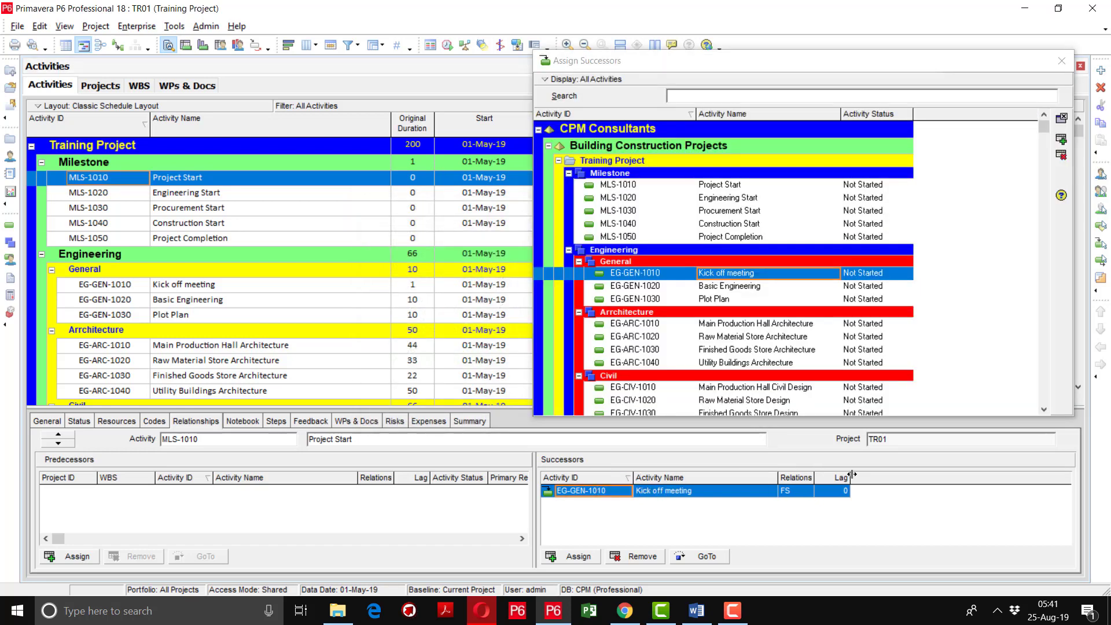
drag(851, 477, 864, 477)
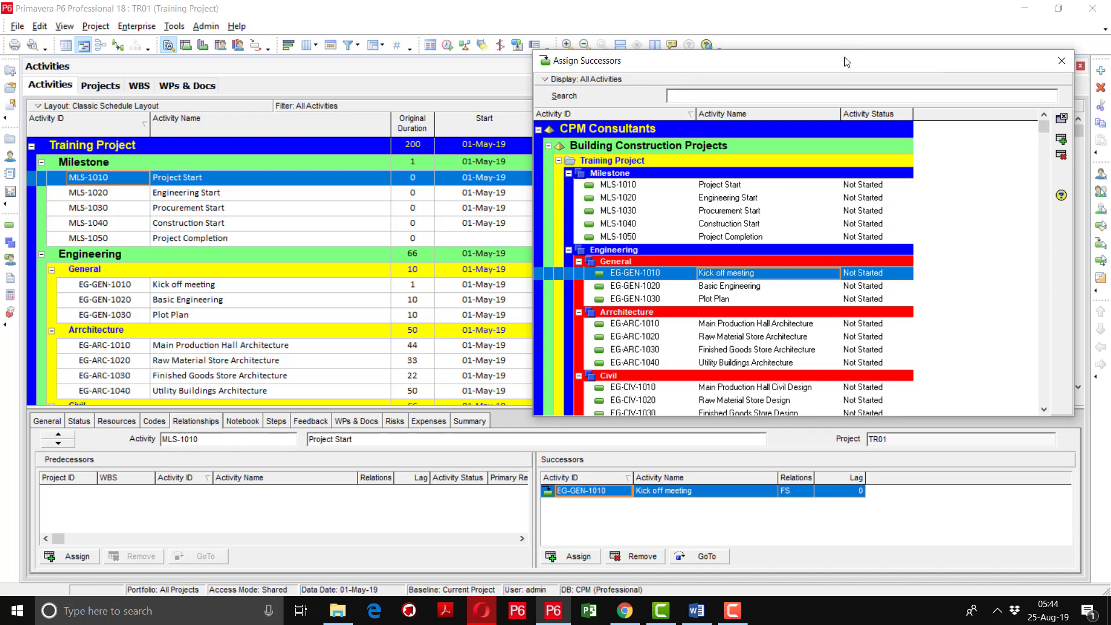
drag(840, 69, 863, 64)
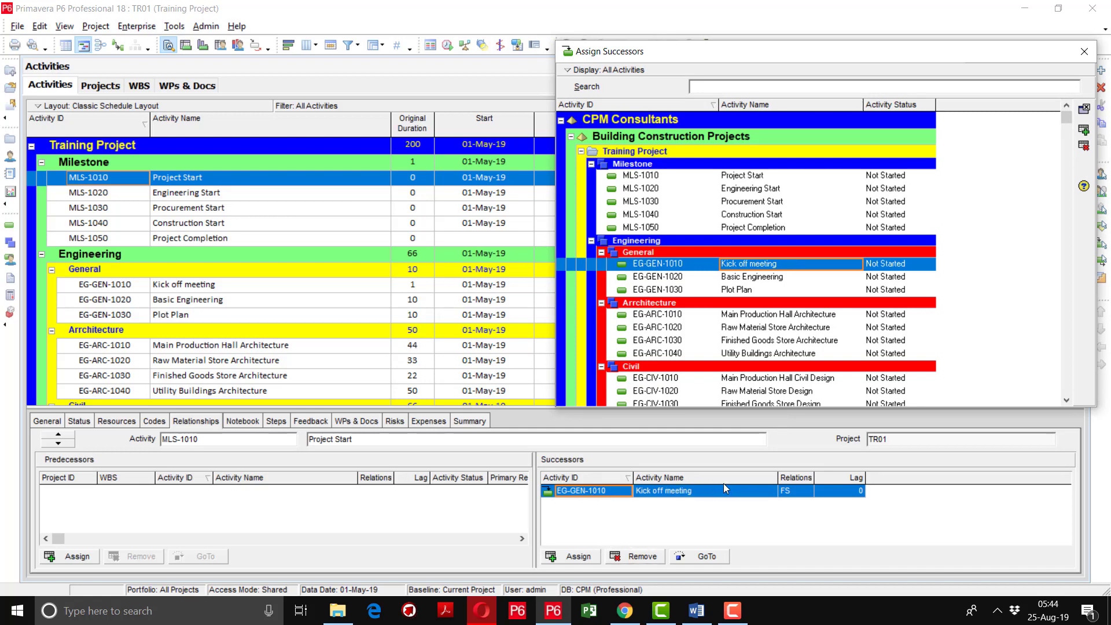
click(1084, 51)
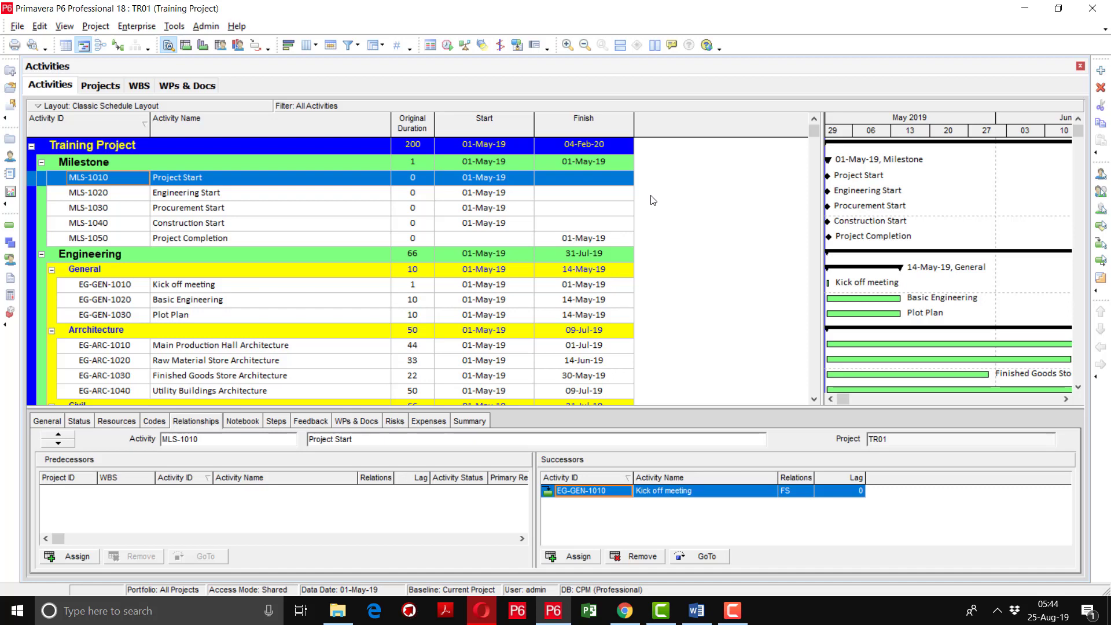
Assign Main Production Hall Architecture (EG-ARC-1010) as a successor of Engineering Start with an SS relationship
click(258, 195)
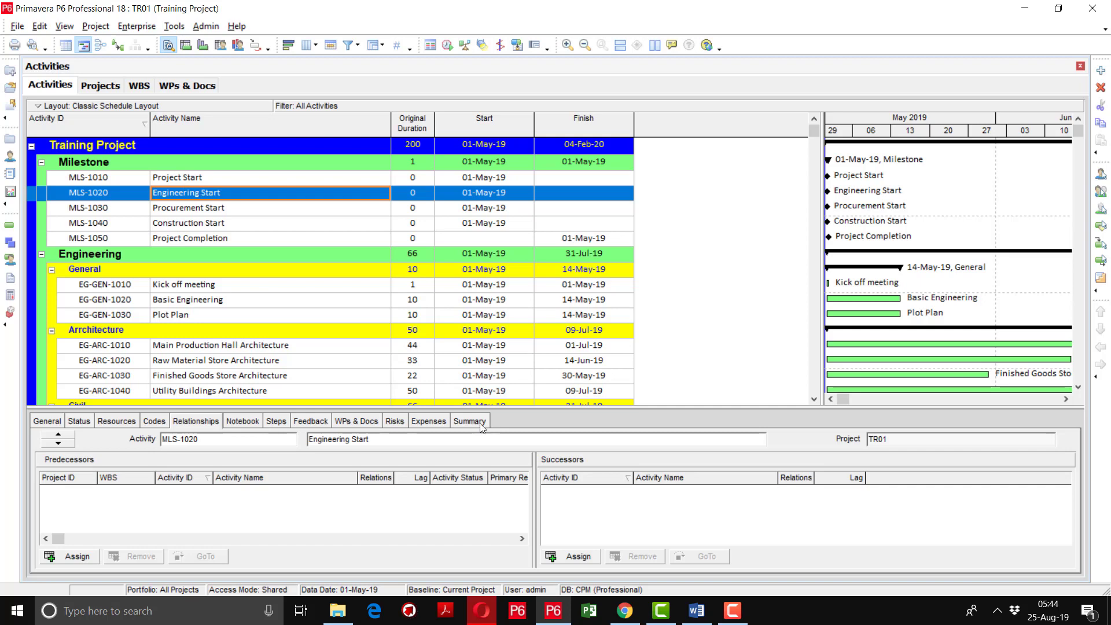
click(577, 556)
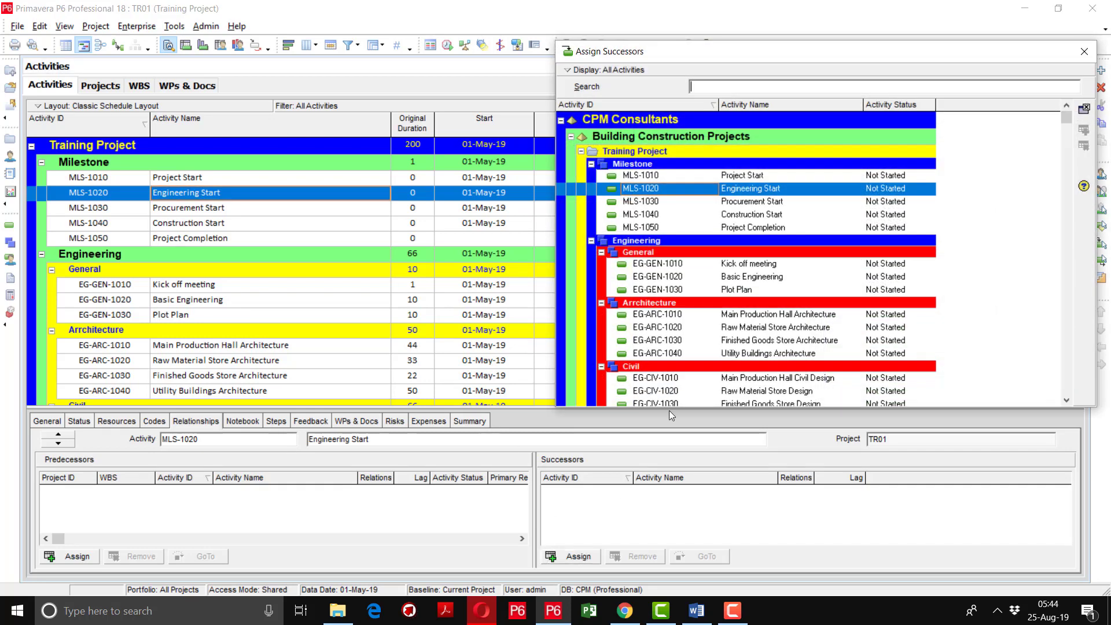
double_click(793, 313)
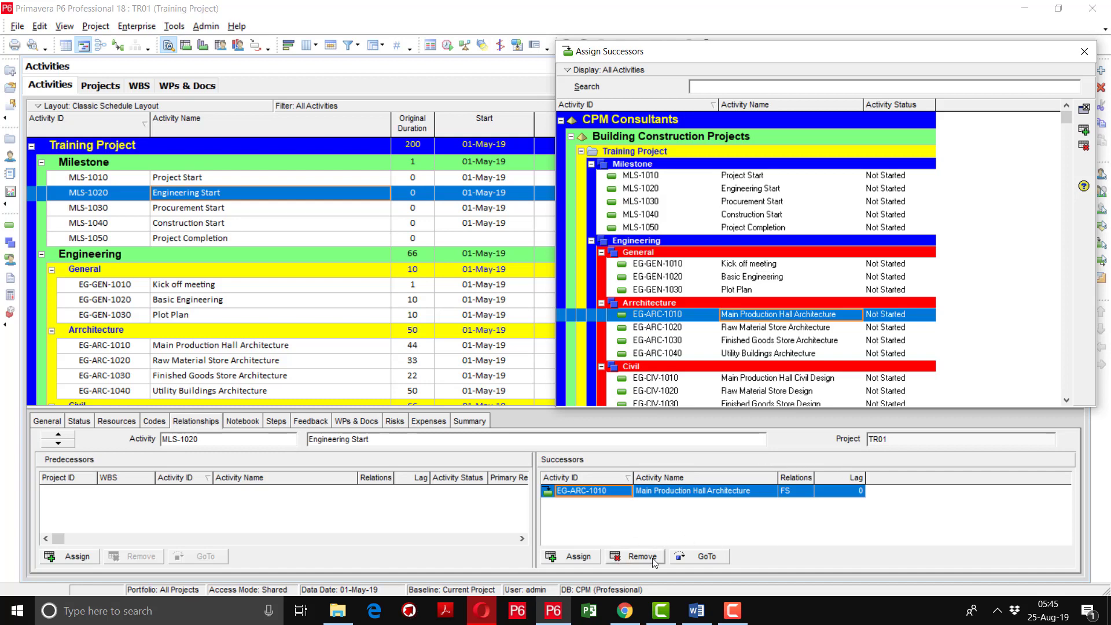
click(809, 492)
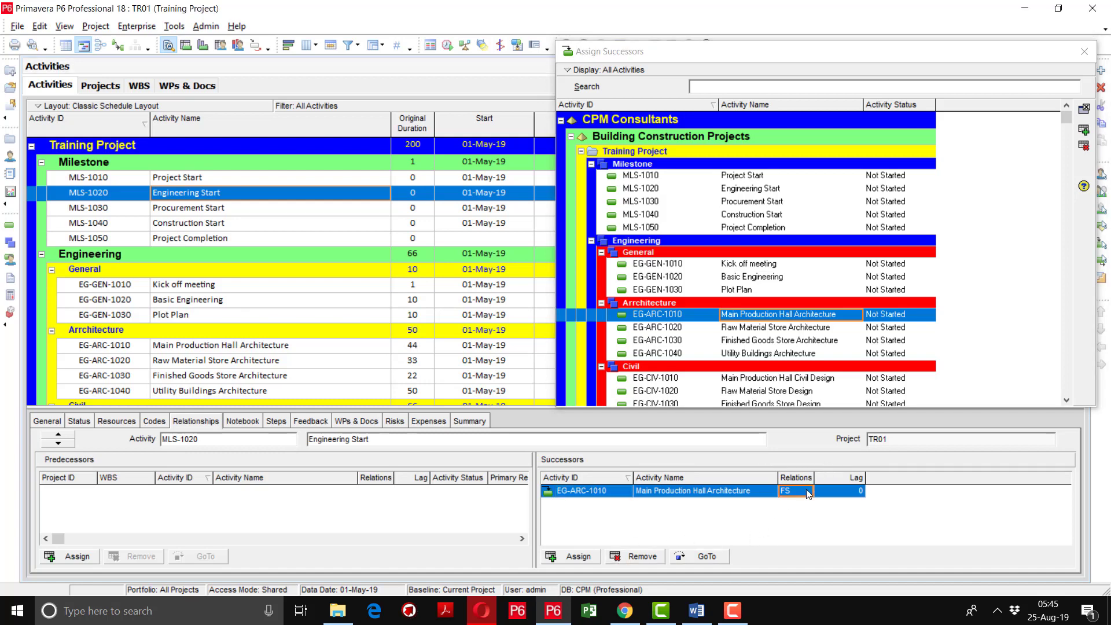
click(808, 492)
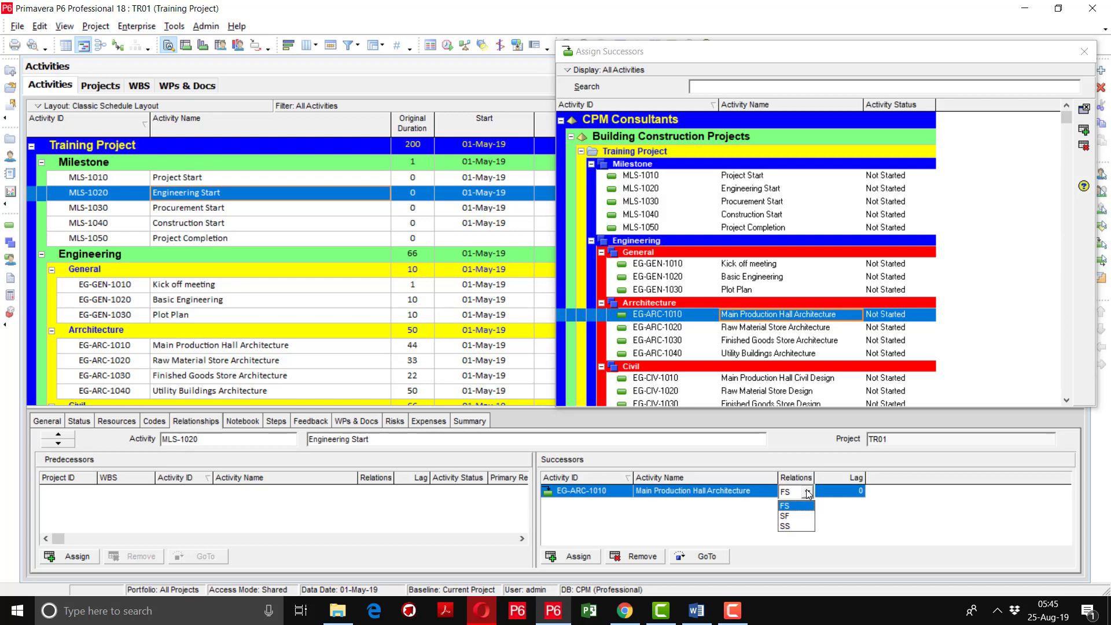
click(801, 526)
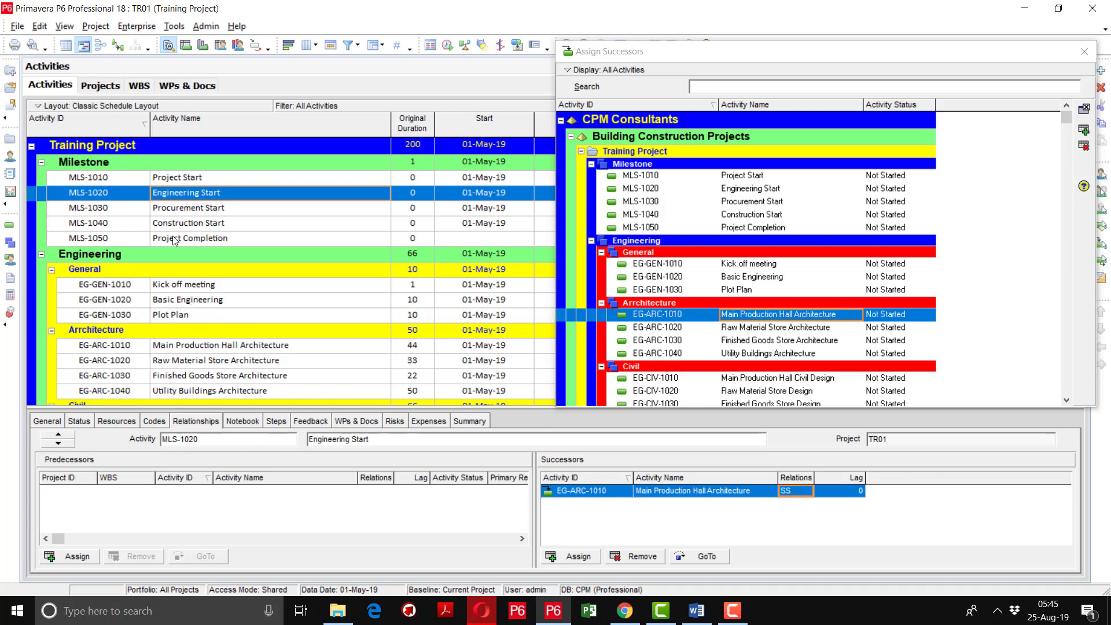
Assign Supply of utility Building Equipment (PR-EQP-1020) as a successor of Procurement Start with an SS relationship
click(207, 214)
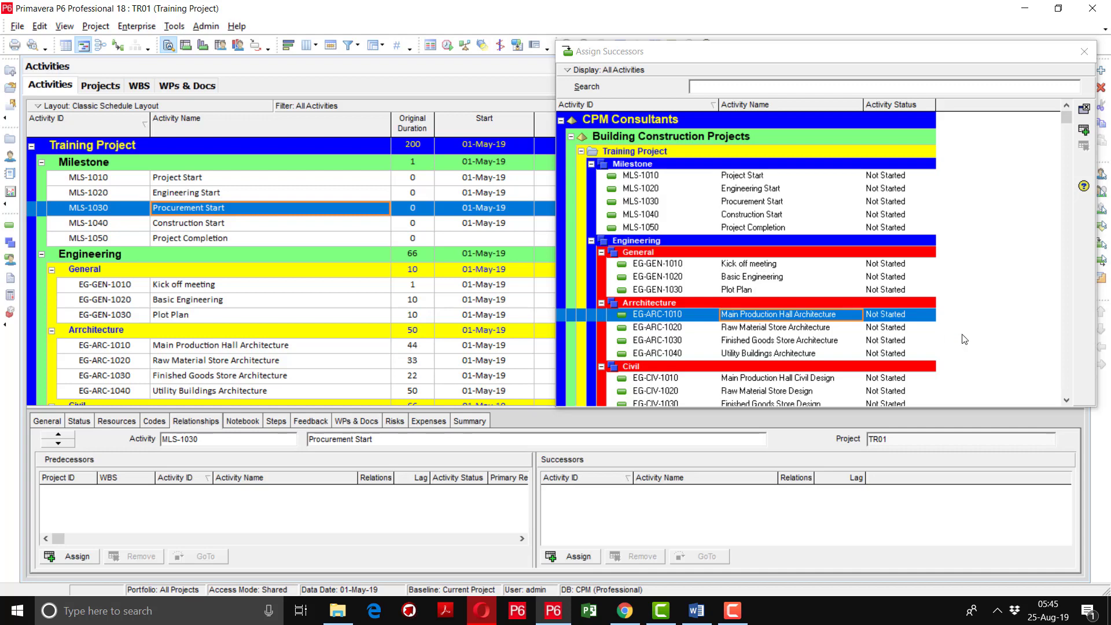
click(1067, 399)
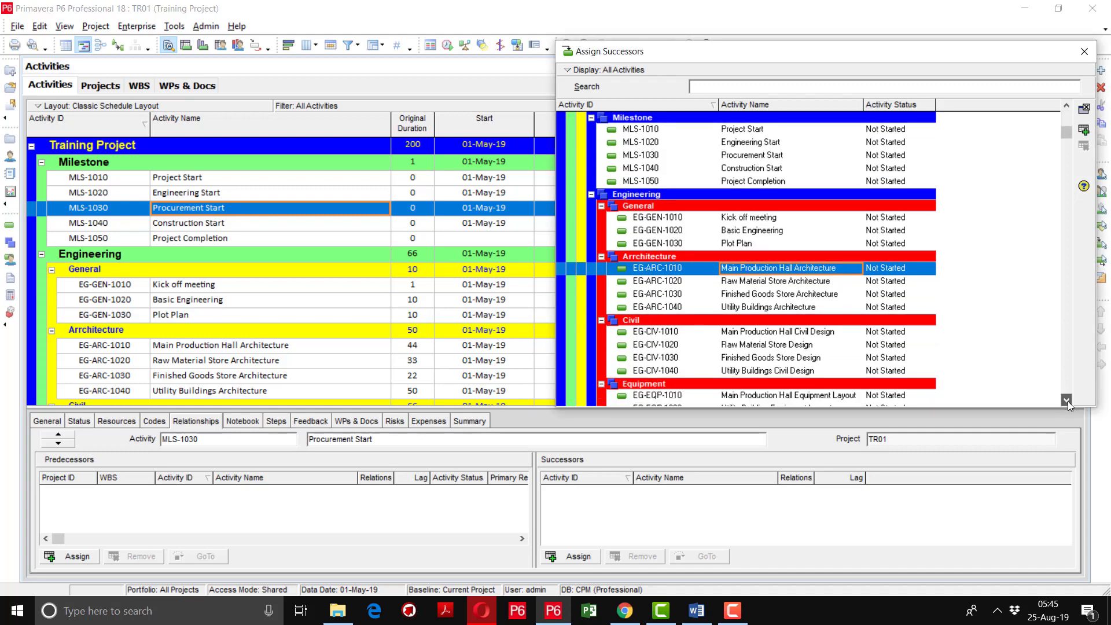
drag(1068, 401, 1068, 402)
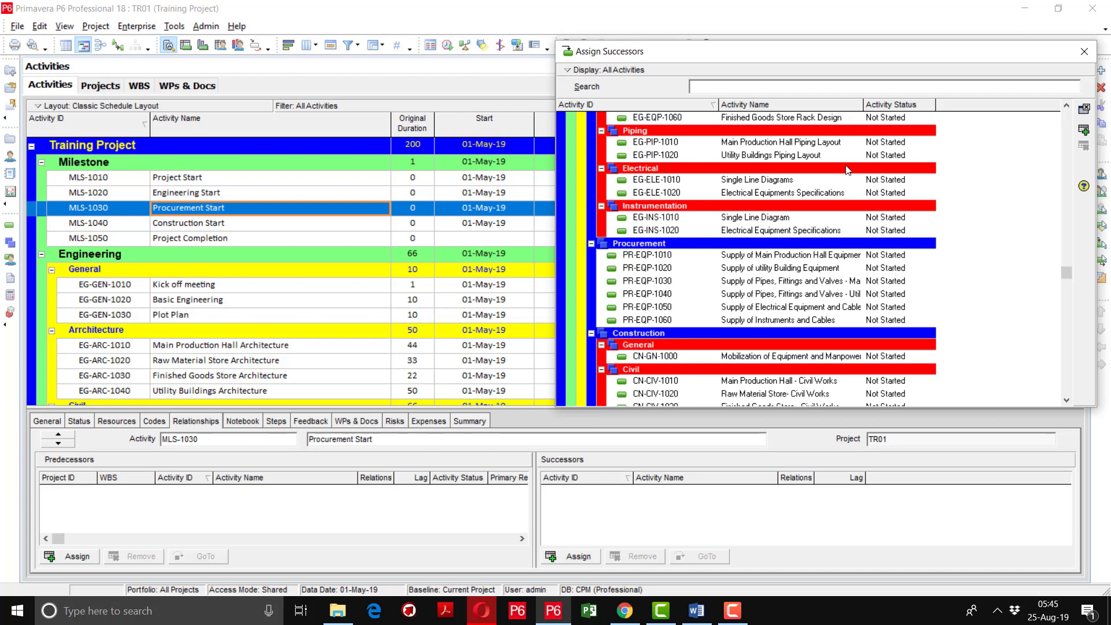
drag(787, 60, 692, 31)
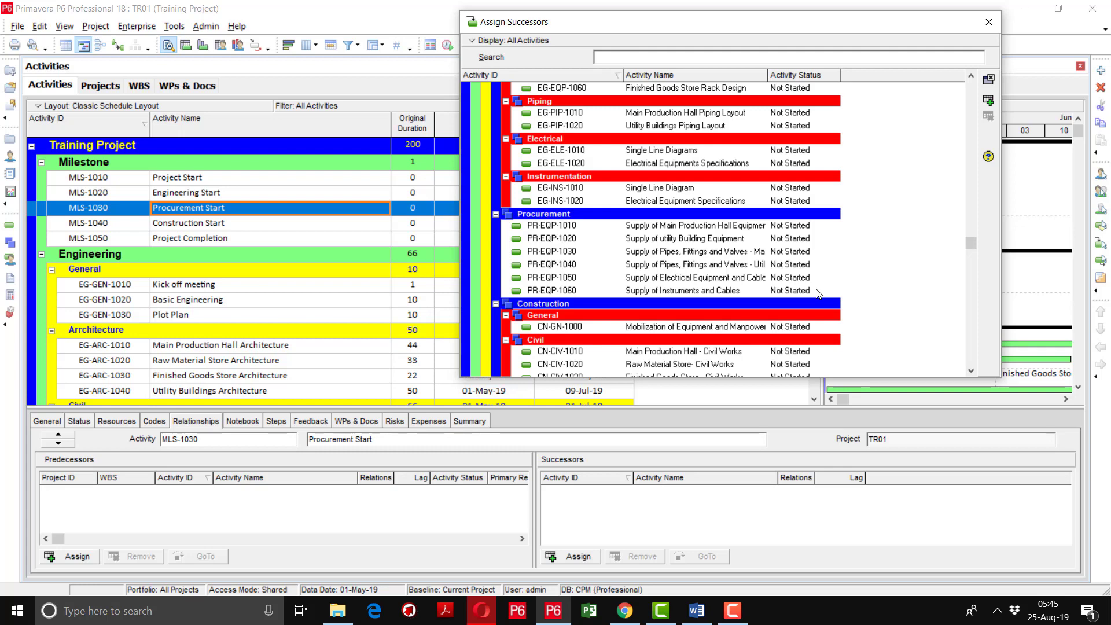
double_click(699, 239)
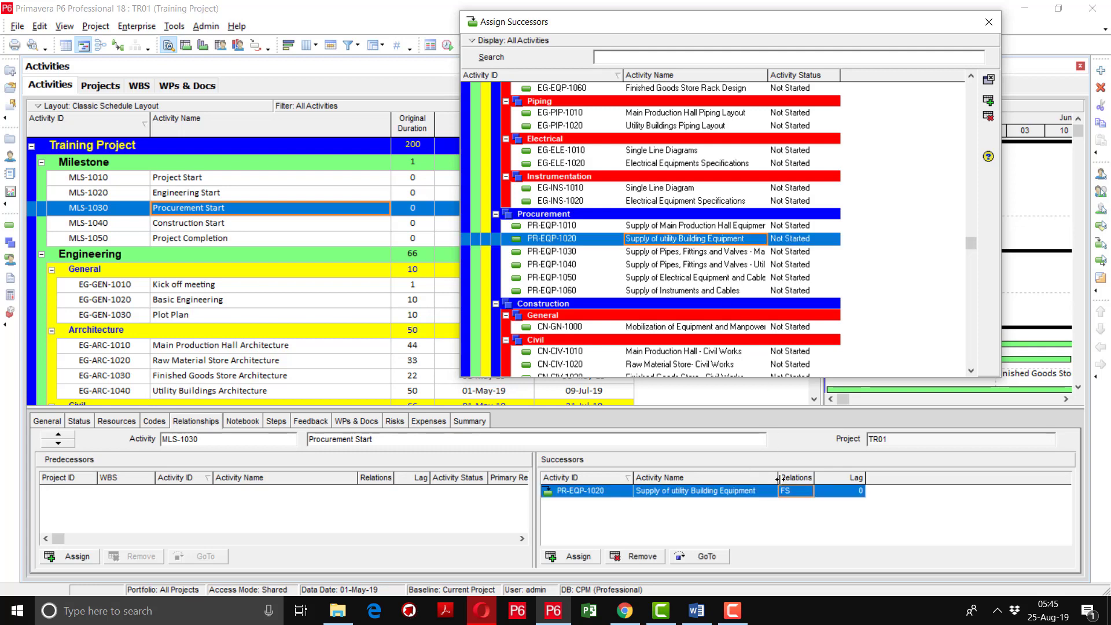
click(800, 488)
click(799, 488)
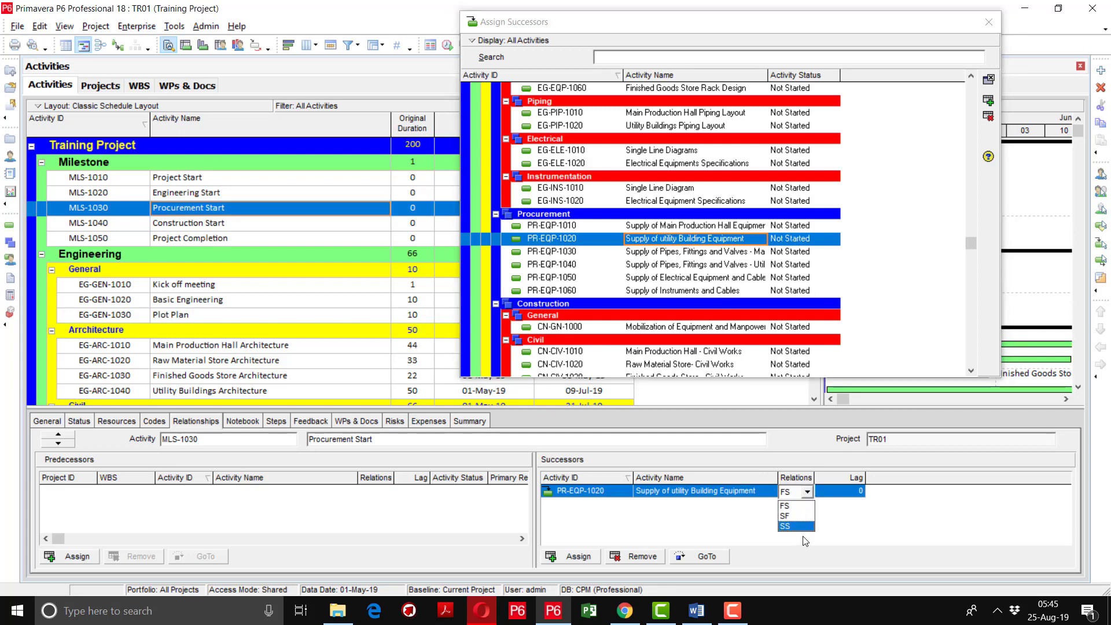
click(802, 526)
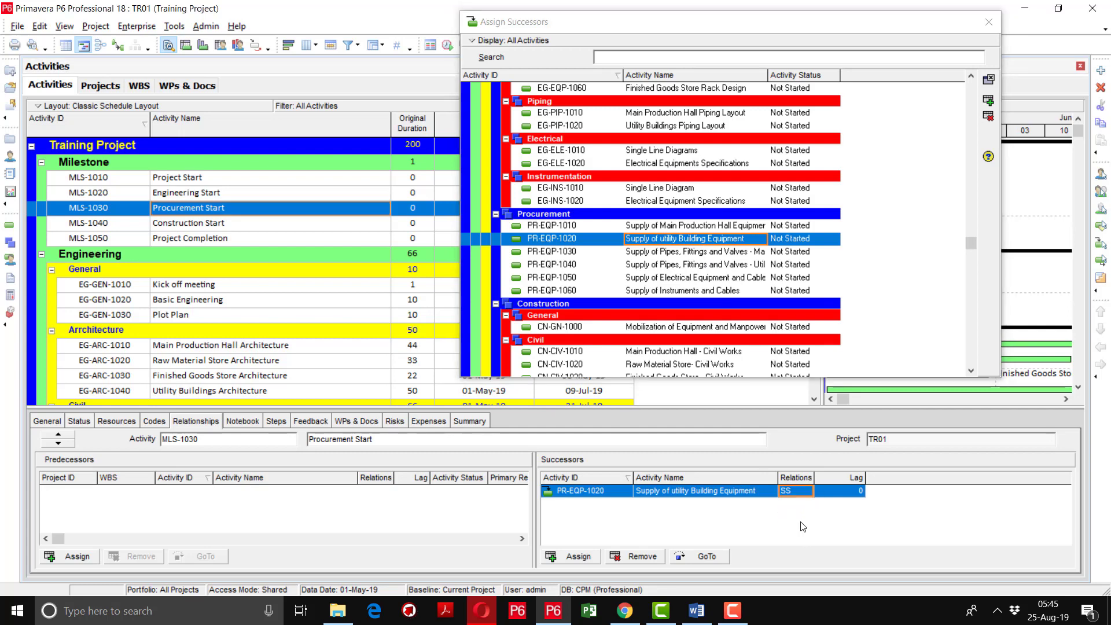
Assign Raw Material Store- Civil Works (CN-CIV-1020) as a successor of Construction Start with an SS relationship
click(249, 231)
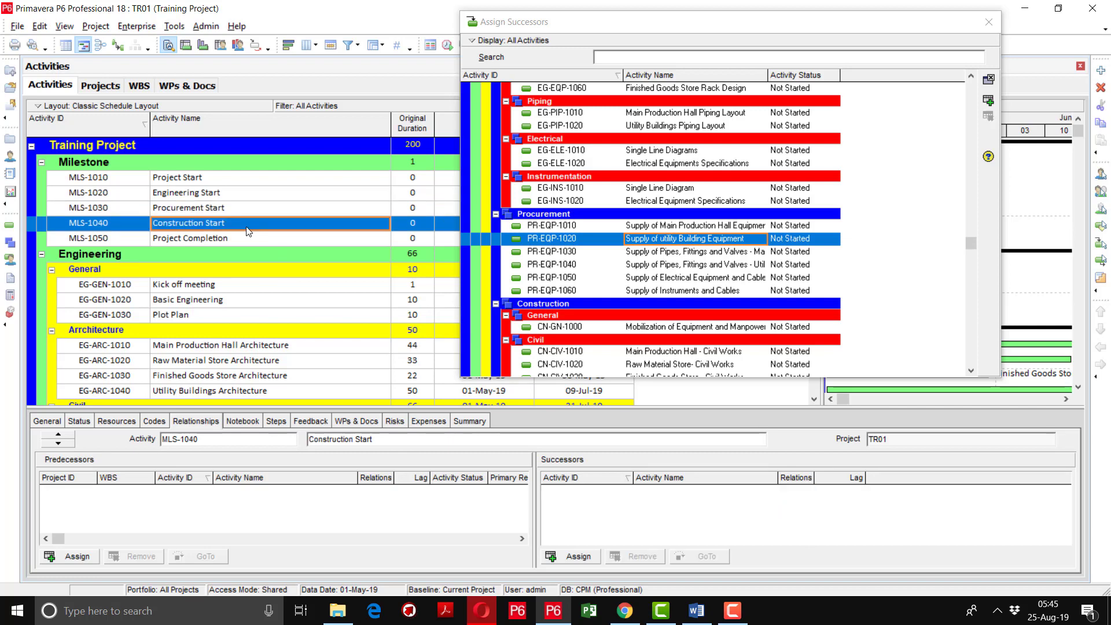
click(971, 371)
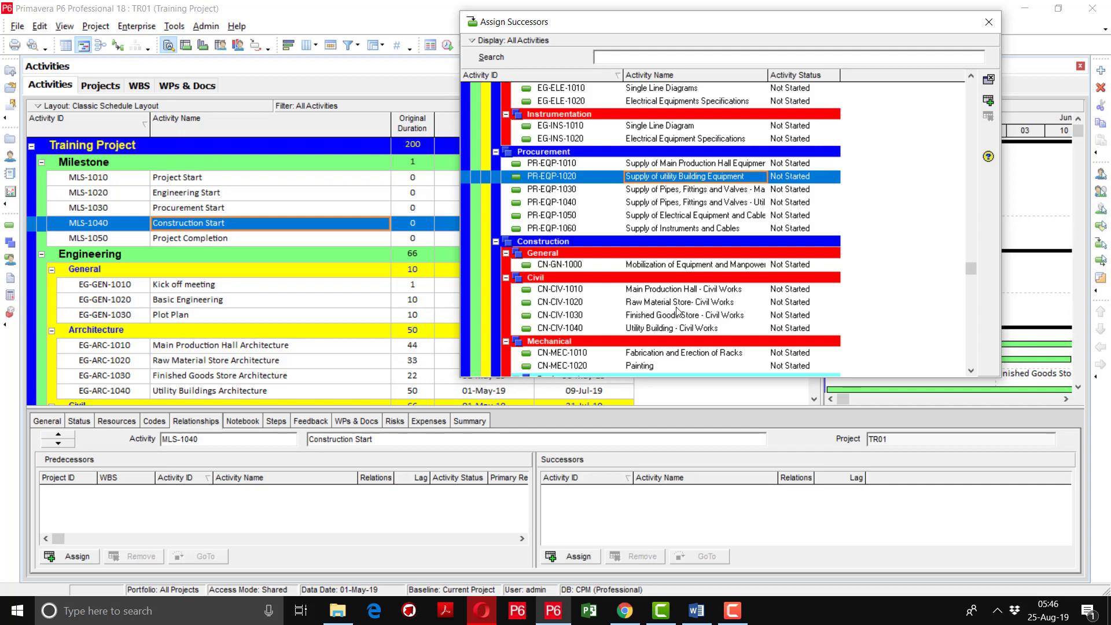
double_click(677, 306)
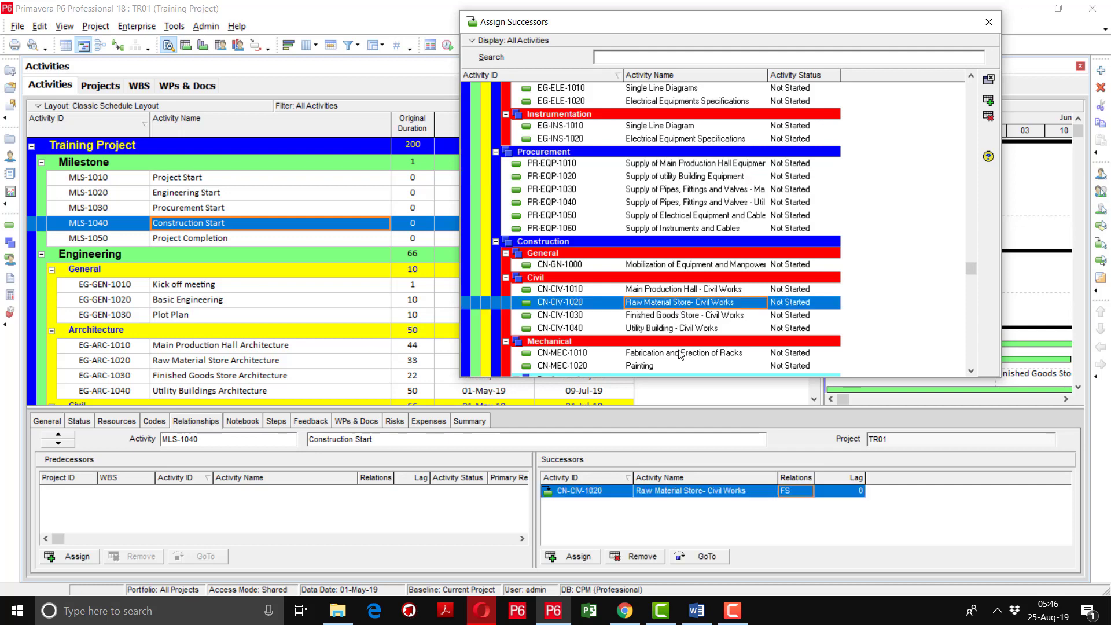
click(790, 492)
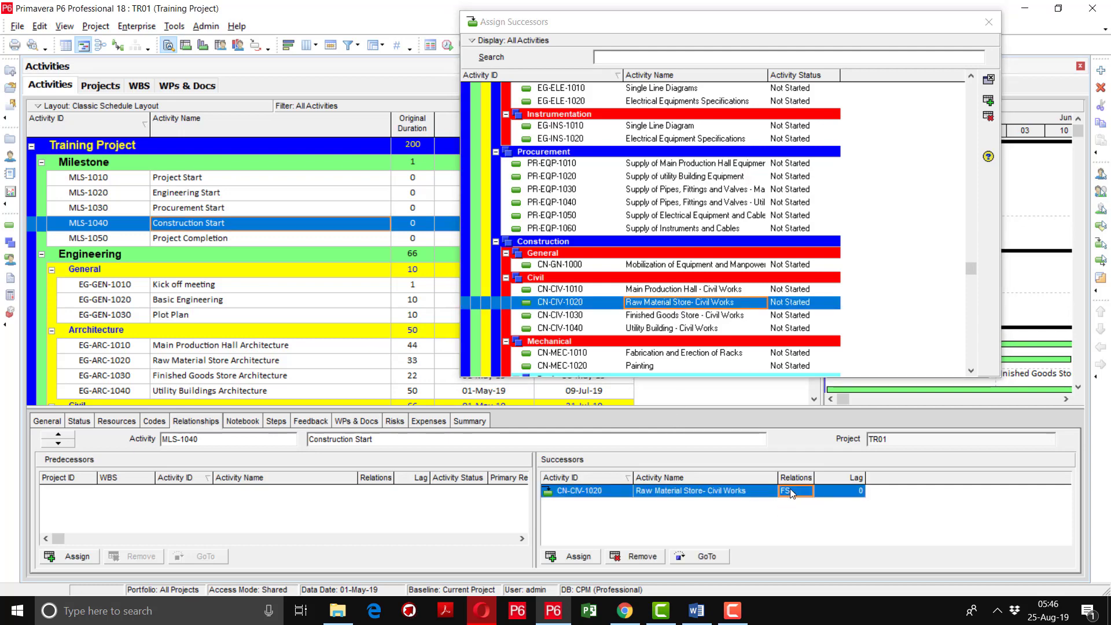
click(792, 492)
click(795, 526)
Check the relationships of the Project Completion and Project Start milestones
click(220, 241)
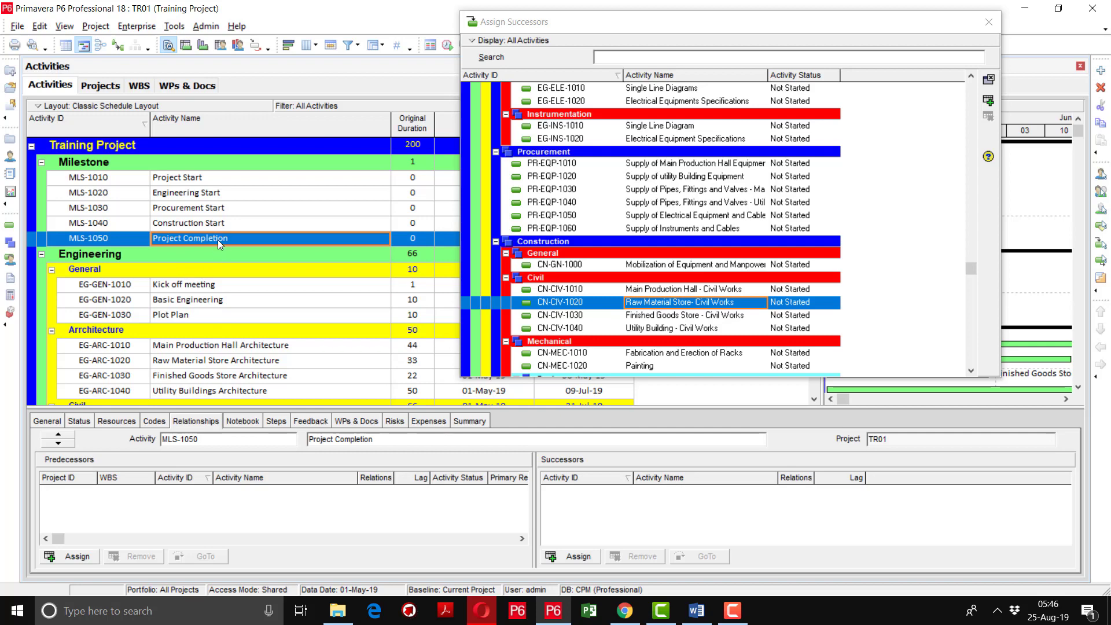
click(200, 179)
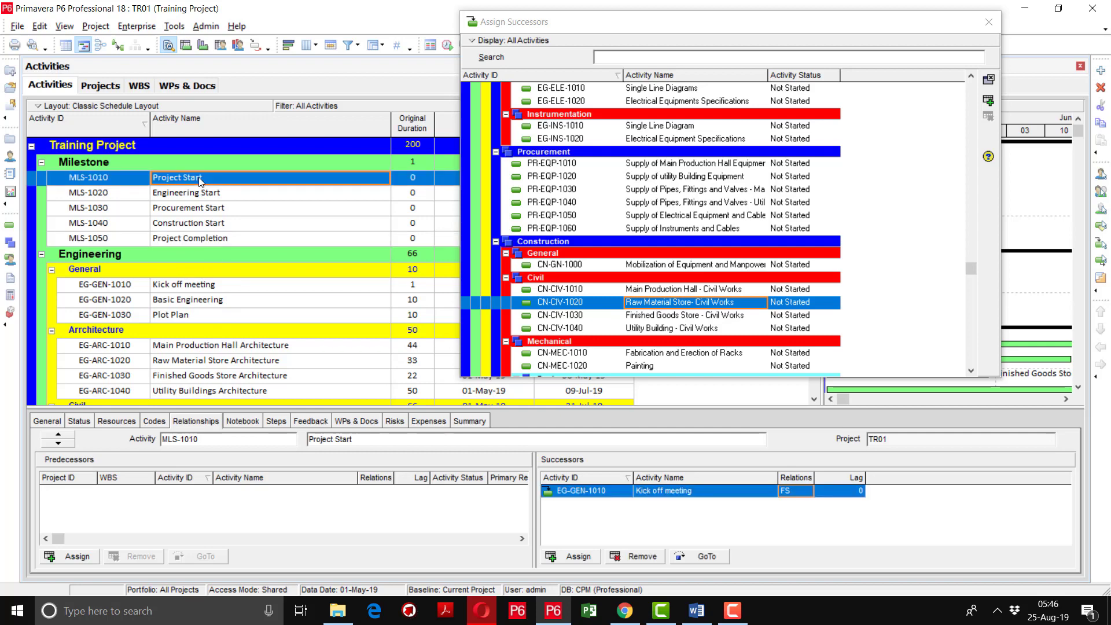
click(215, 239)
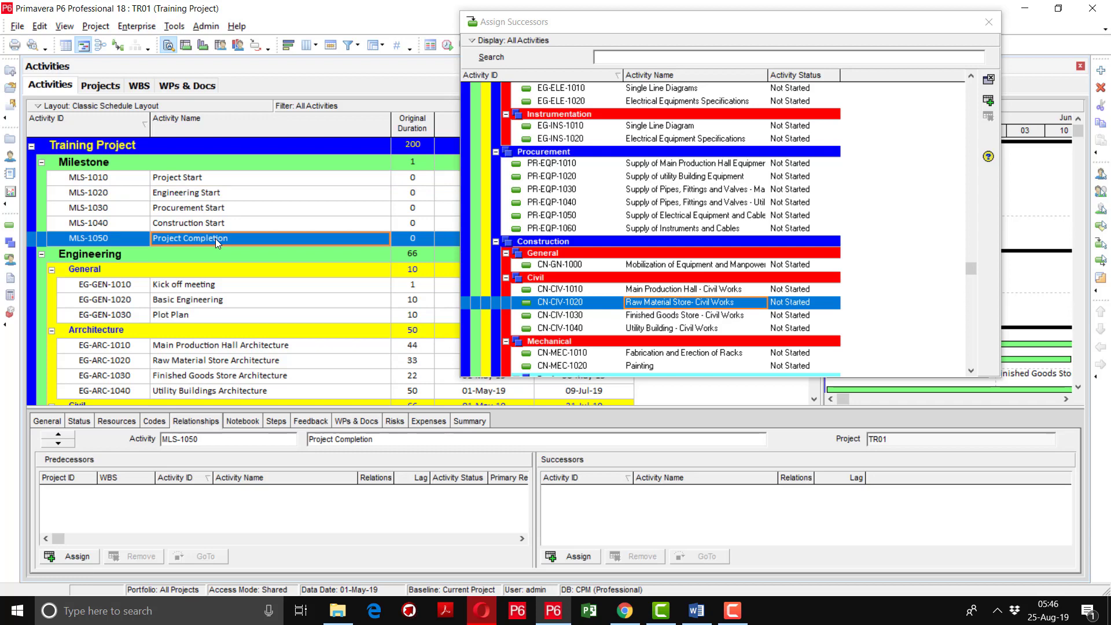
Assign Mobilization of Equipment and Manpower (CN-GN-1000) as a successor of Kick off meeting with an FS relationship
click(193, 286)
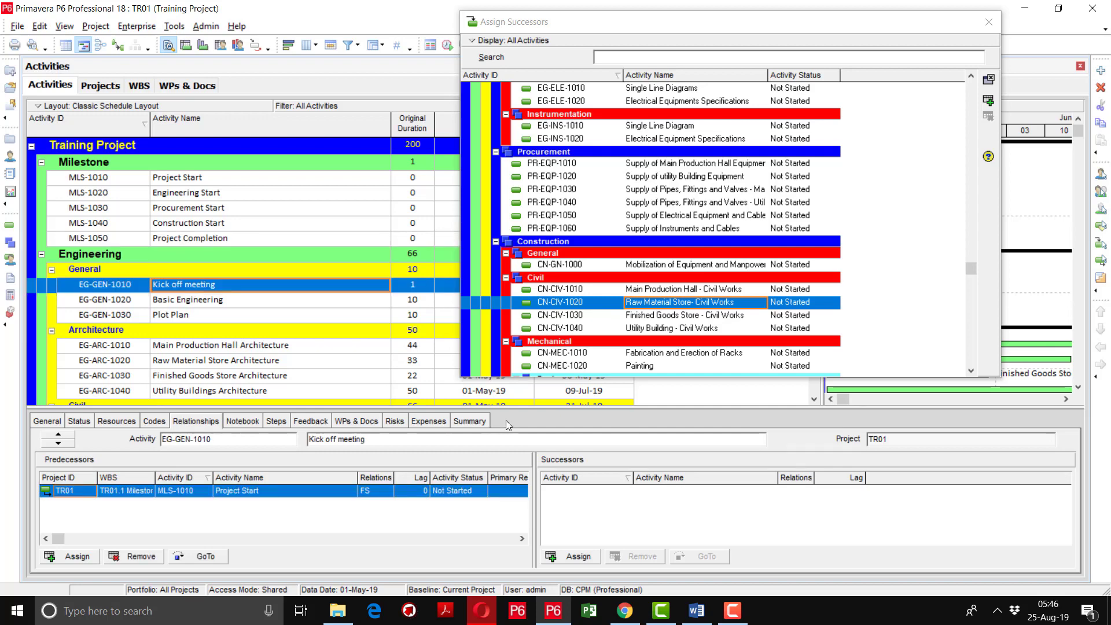
click(578, 556)
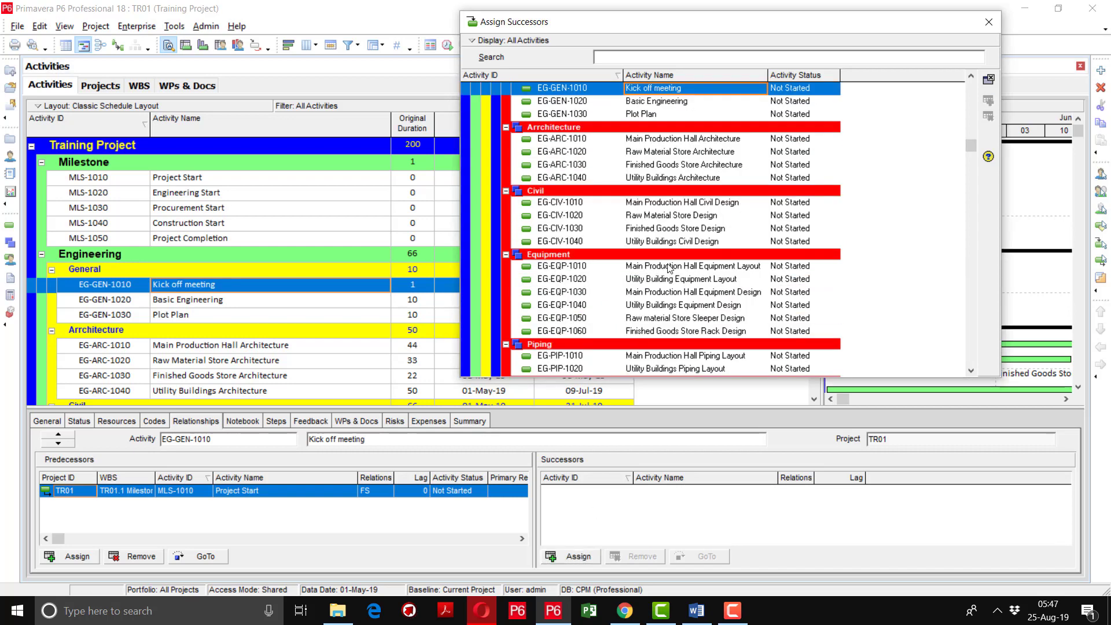
drag(971, 148, 970, 84)
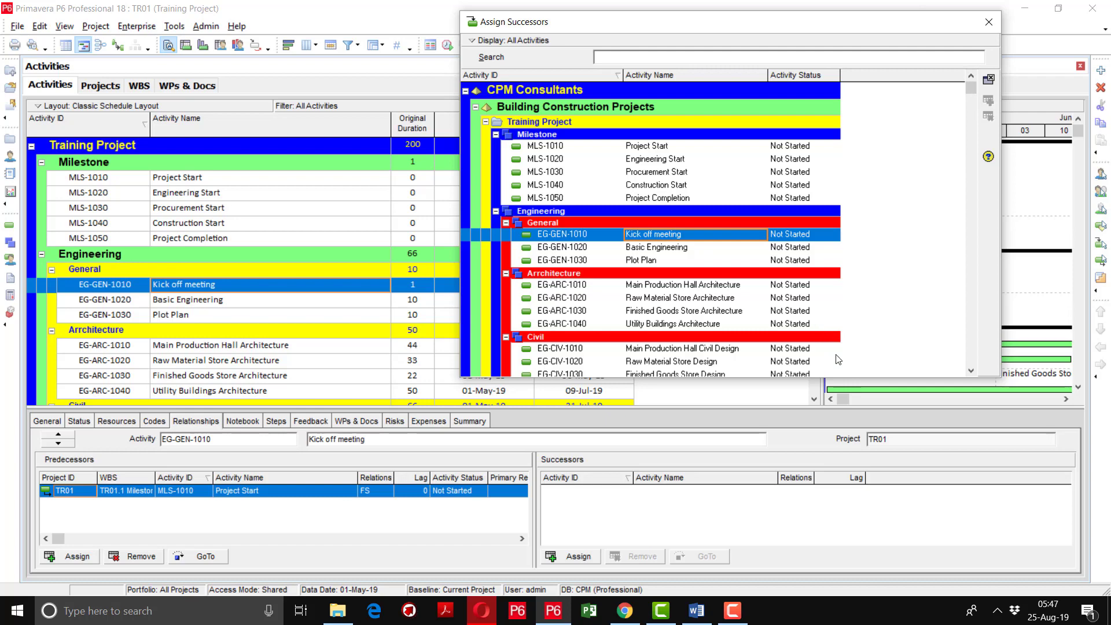
click(972, 370)
drag(972, 370, 972, 370)
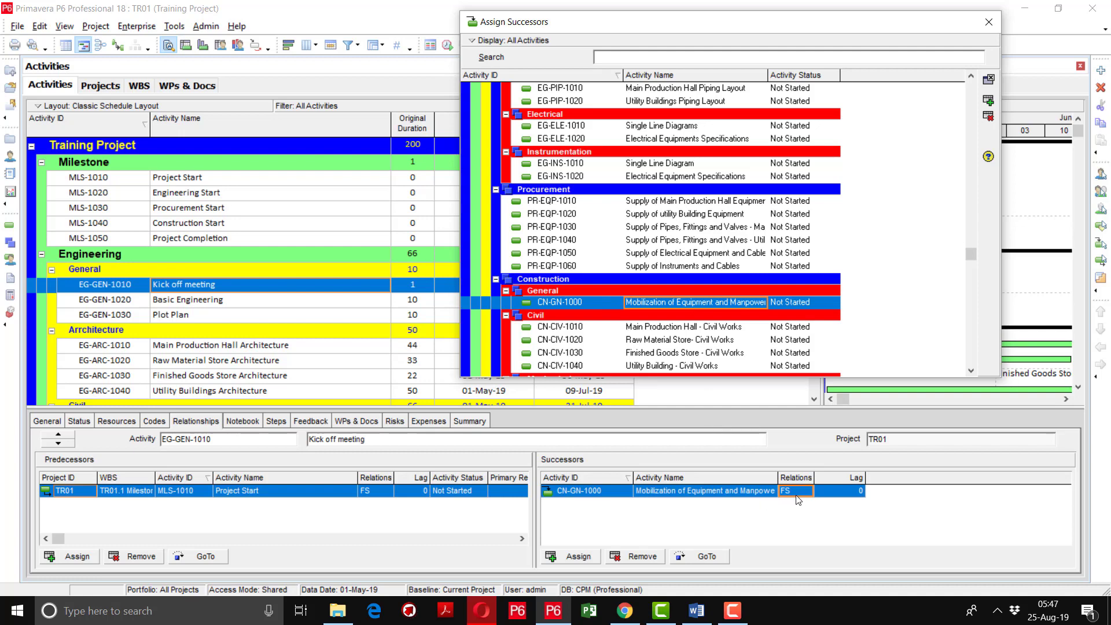
Customize the activity details so that Successors is included among the displayed detail pages
right_click(525, 418)
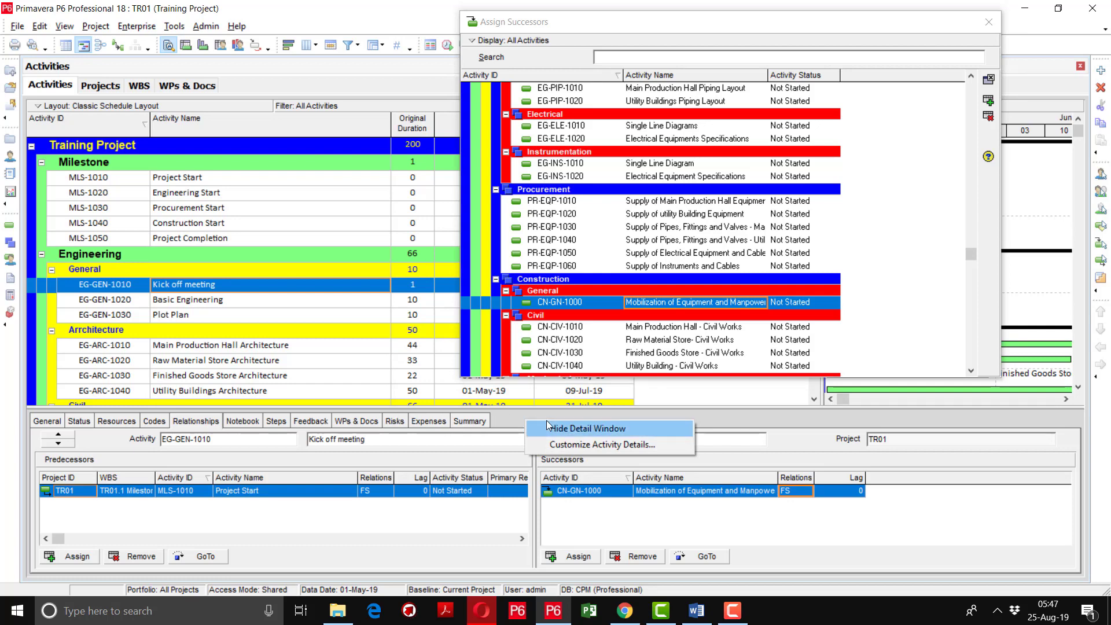
click(558, 444)
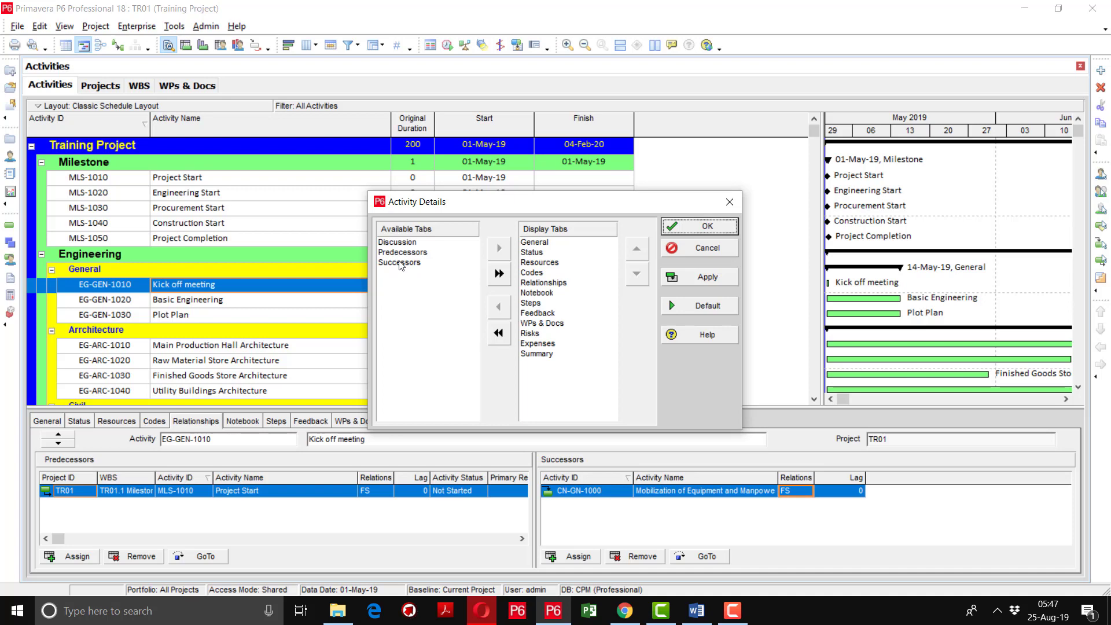
double_click(399, 263)
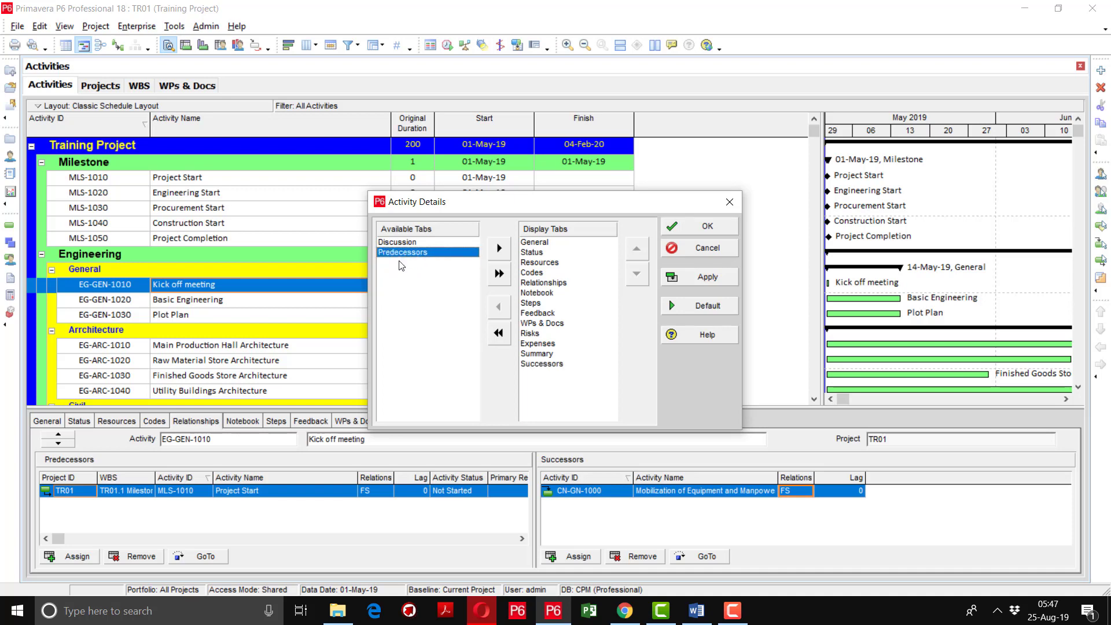
click(718, 279)
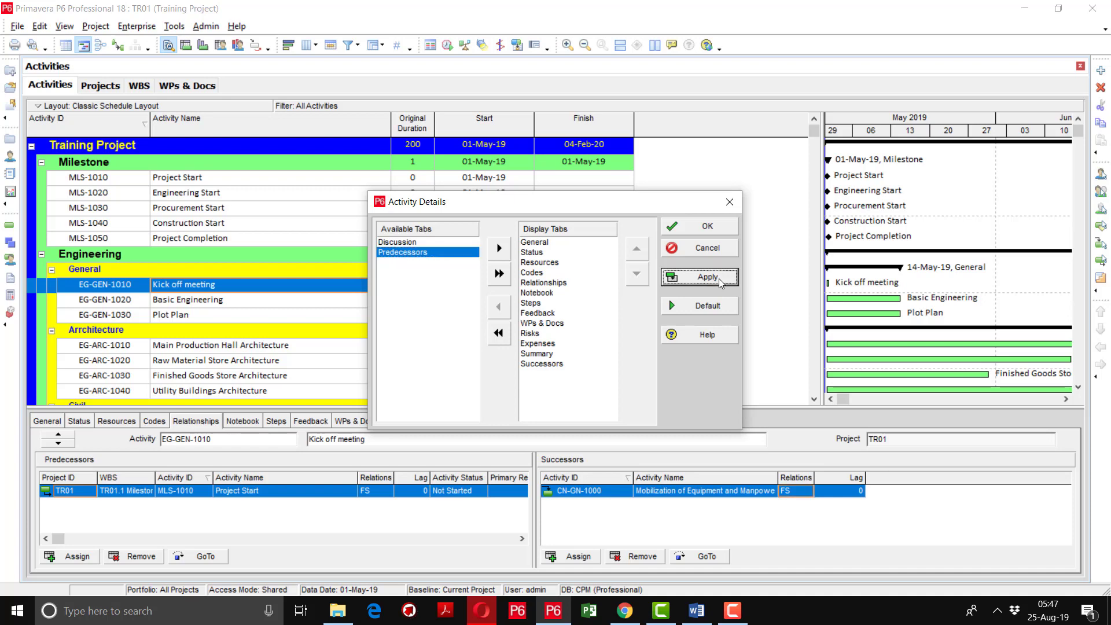
click(707, 225)
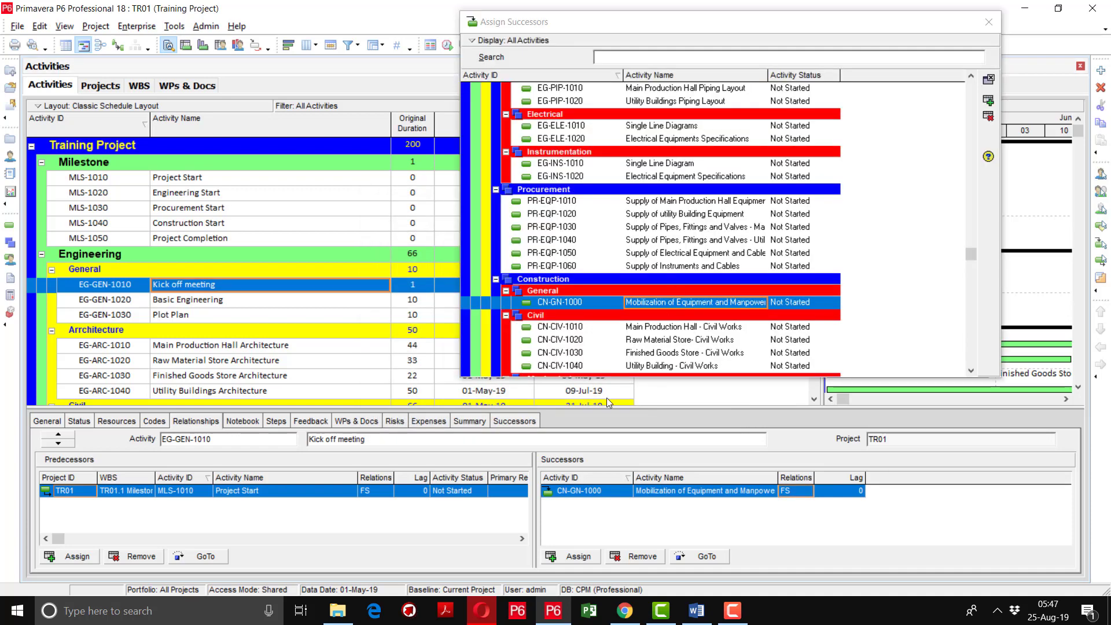
Compare the Successors details of Kick off meeting with its Relationships details
click(518, 423)
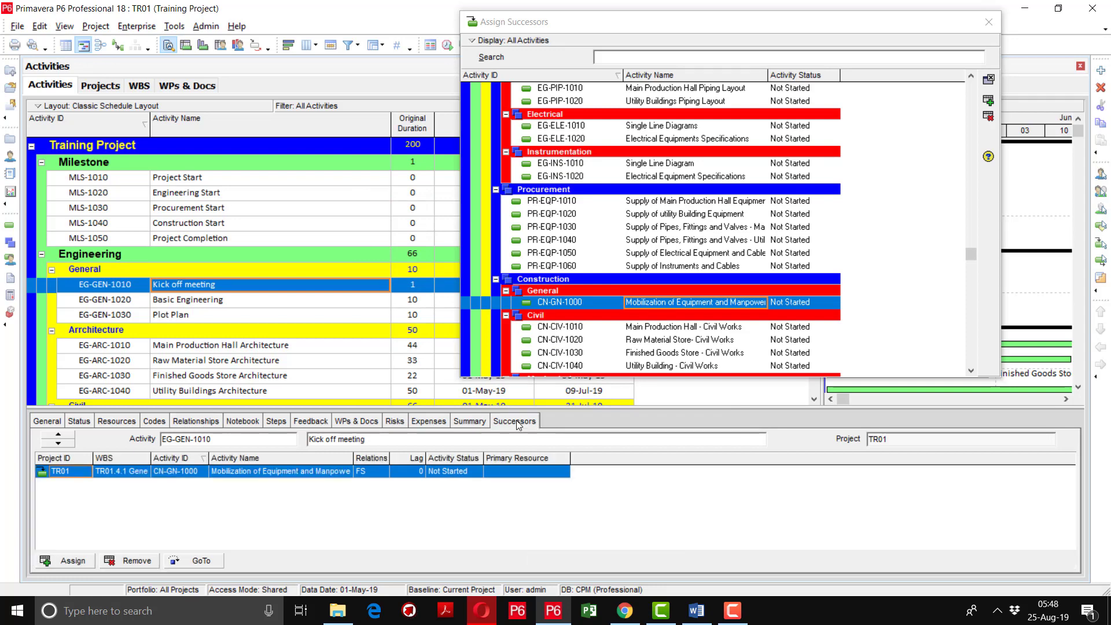
click(204, 421)
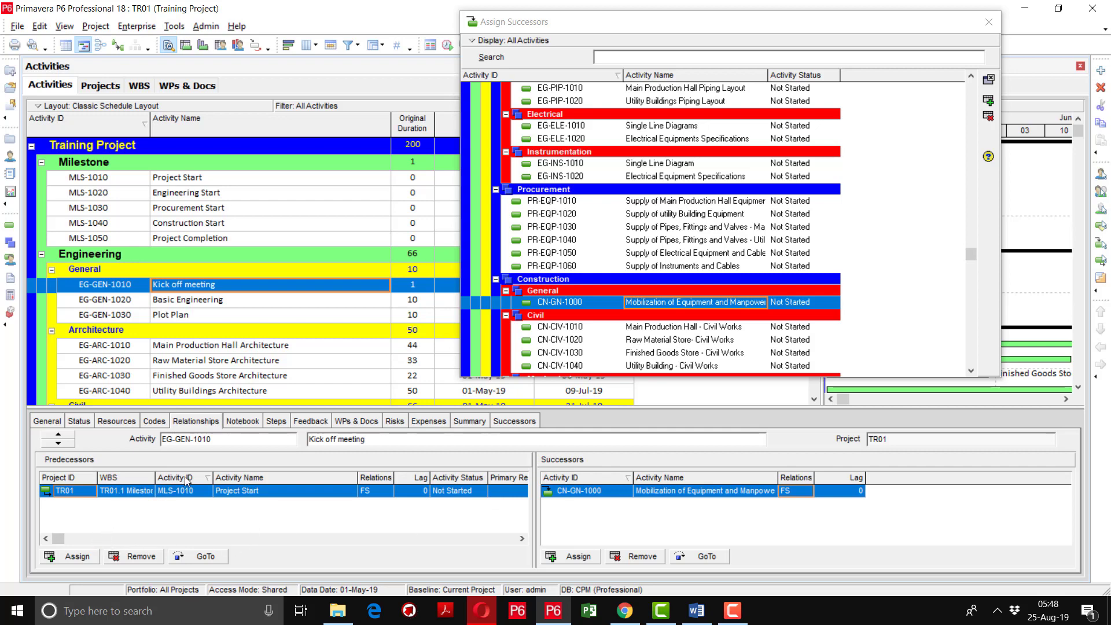
click(204, 476)
Remove the Project ID and WBS columns from the list in the separate Successors details
click(511, 425)
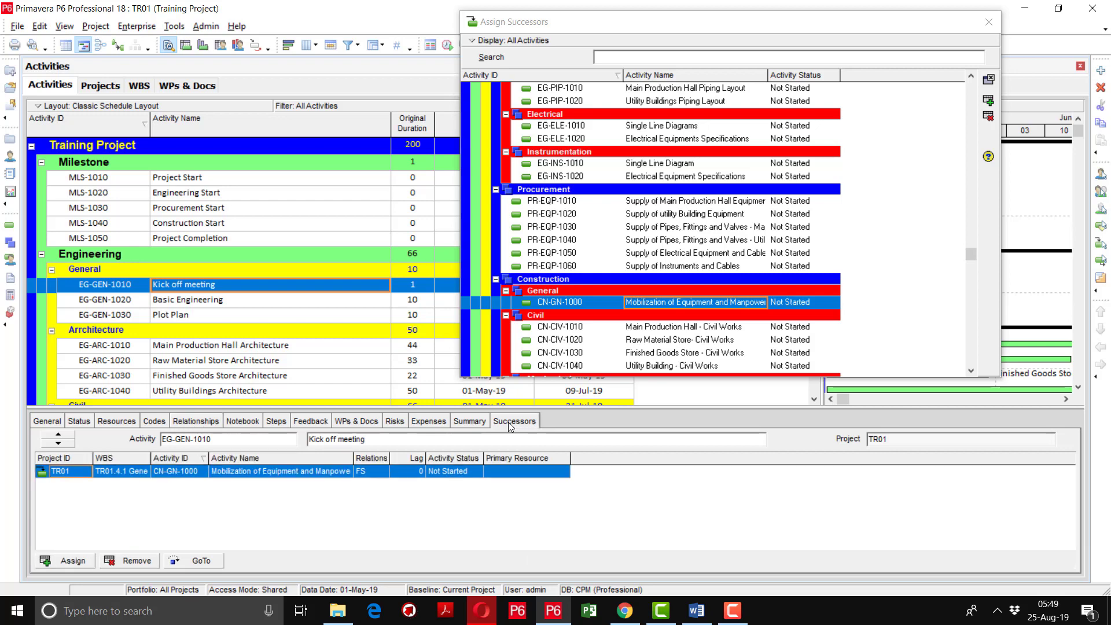
right_click(189, 458)
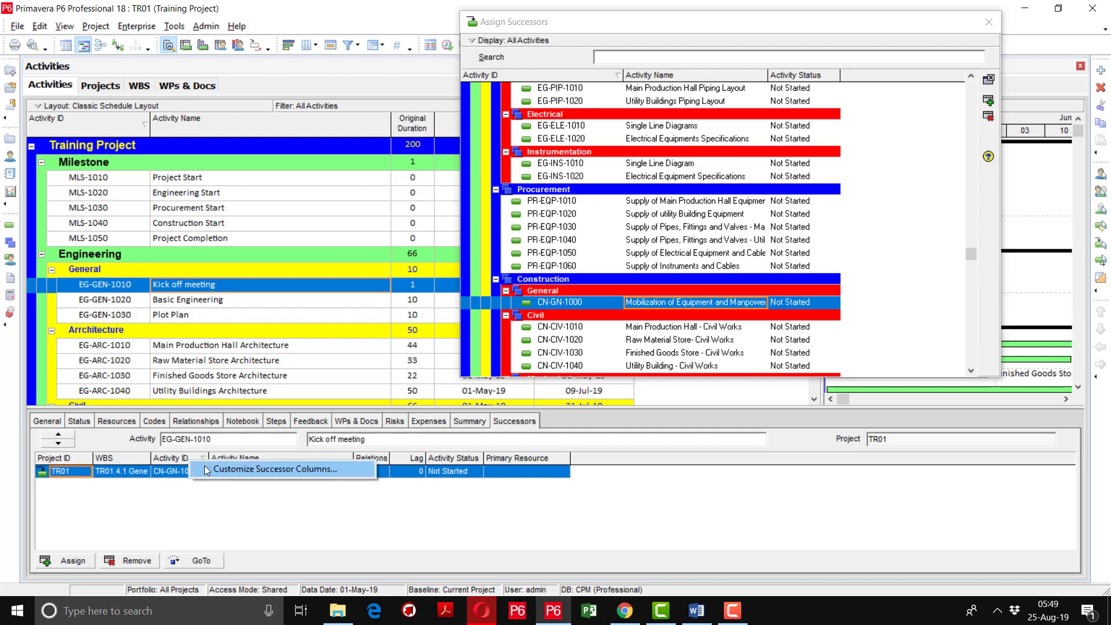
click(205, 468)
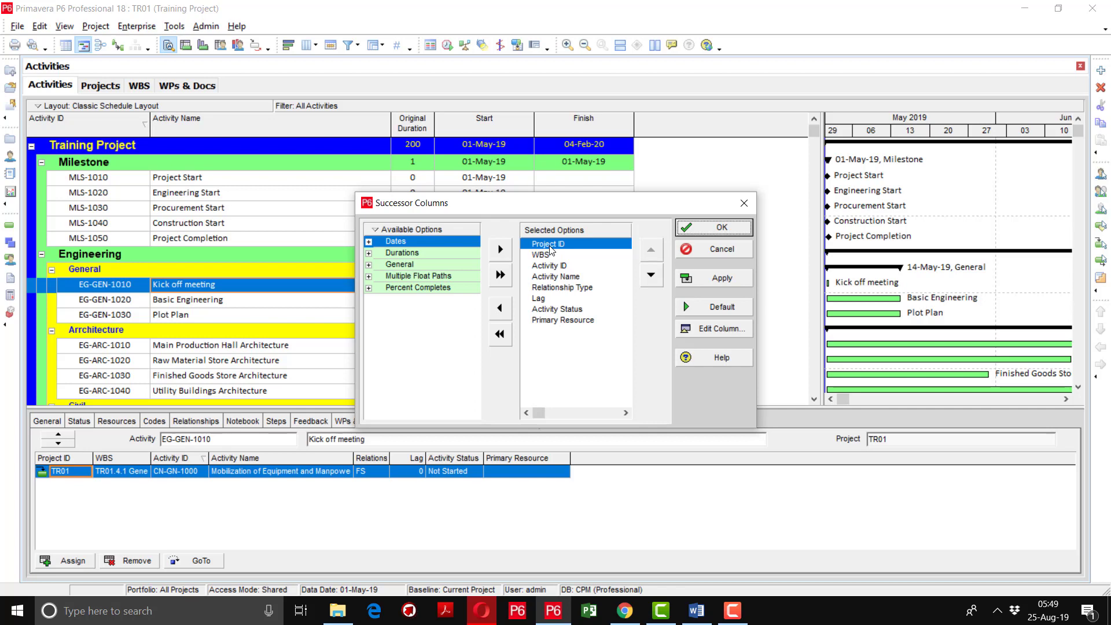
double_click(551, 245)
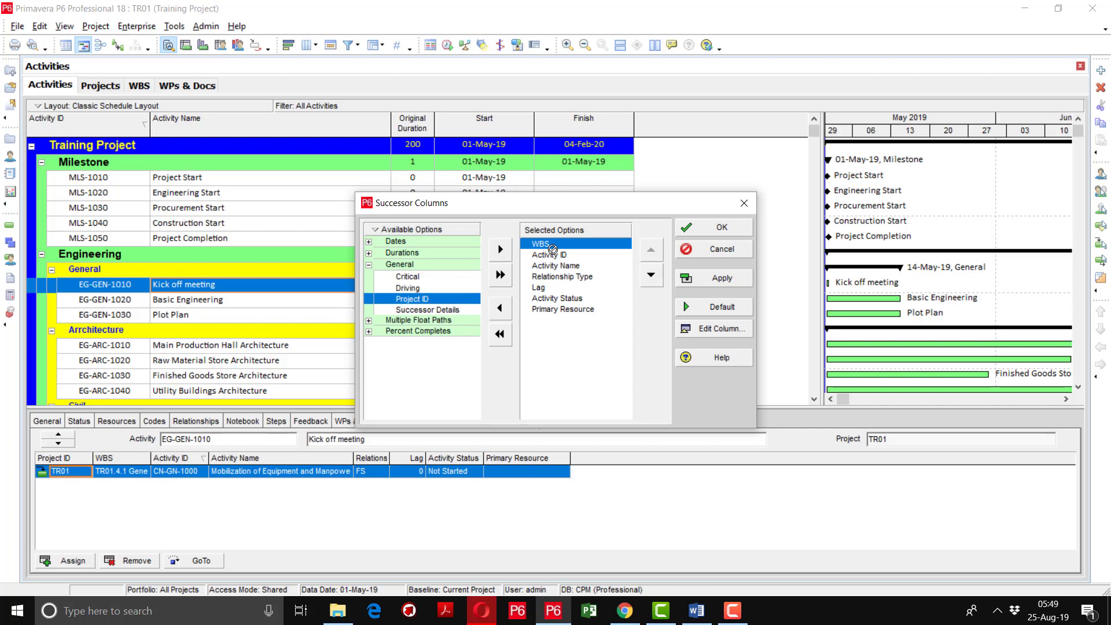
double_click(553, 245)
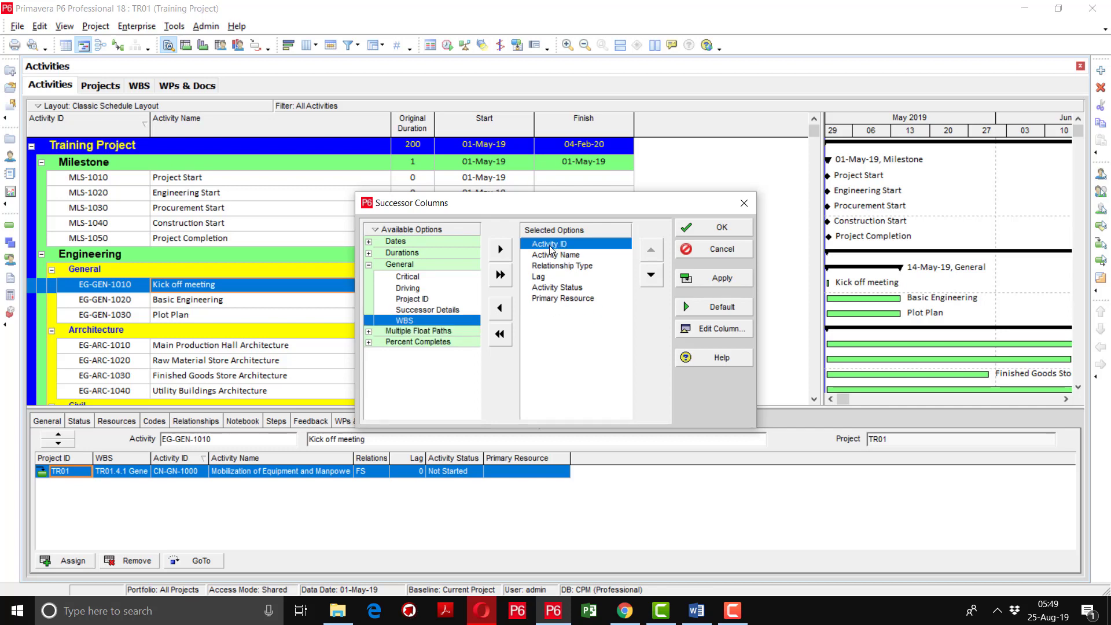
click(551, 276)
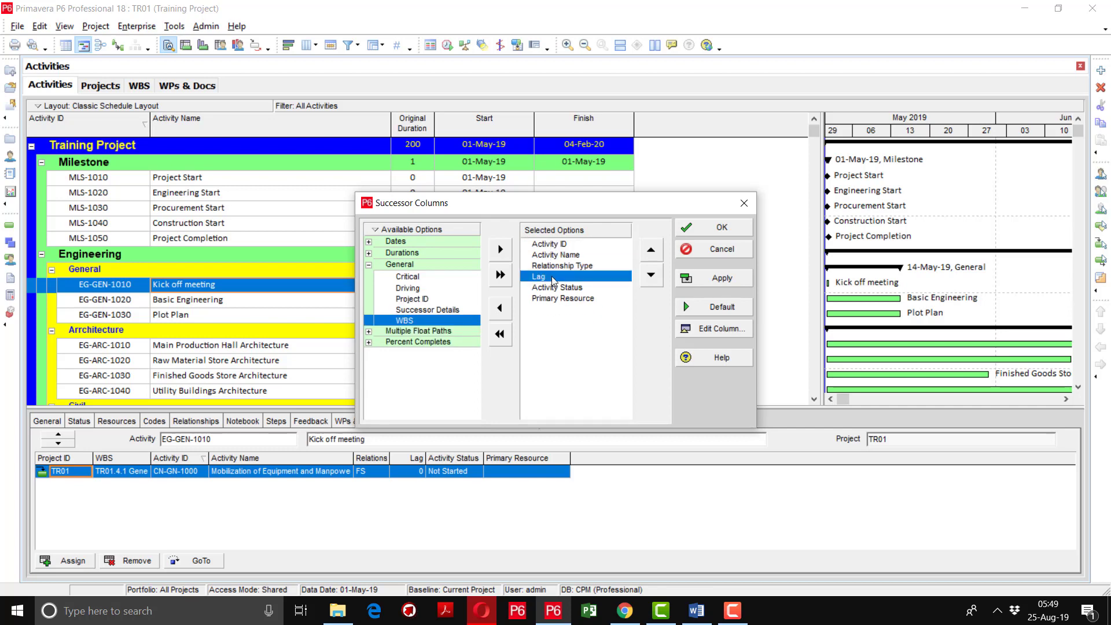
click(572, 299)
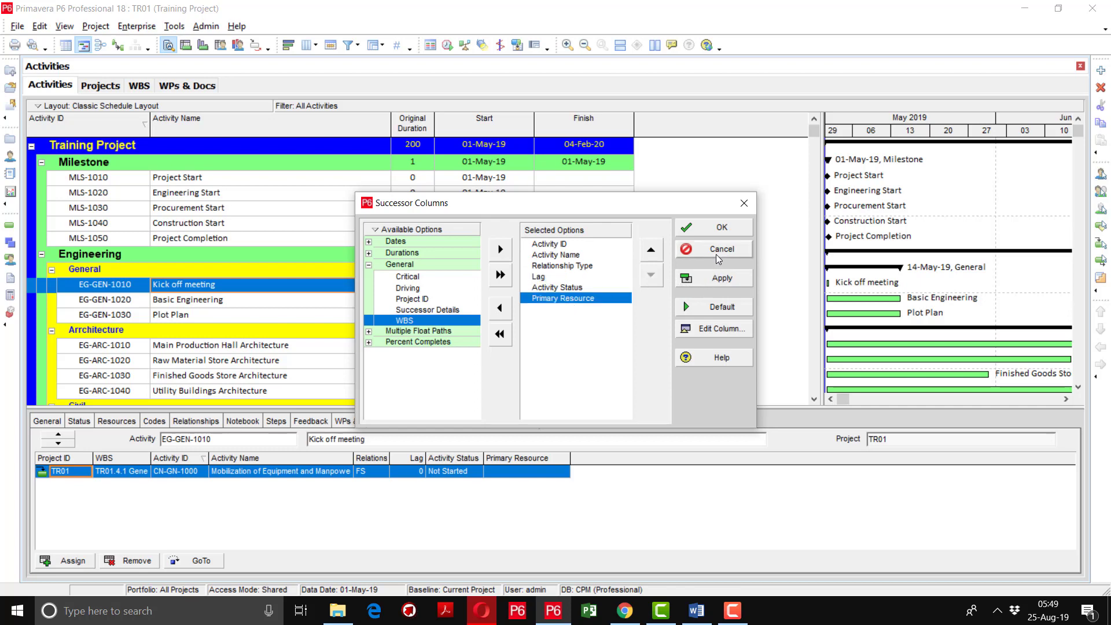
click(717, 281)
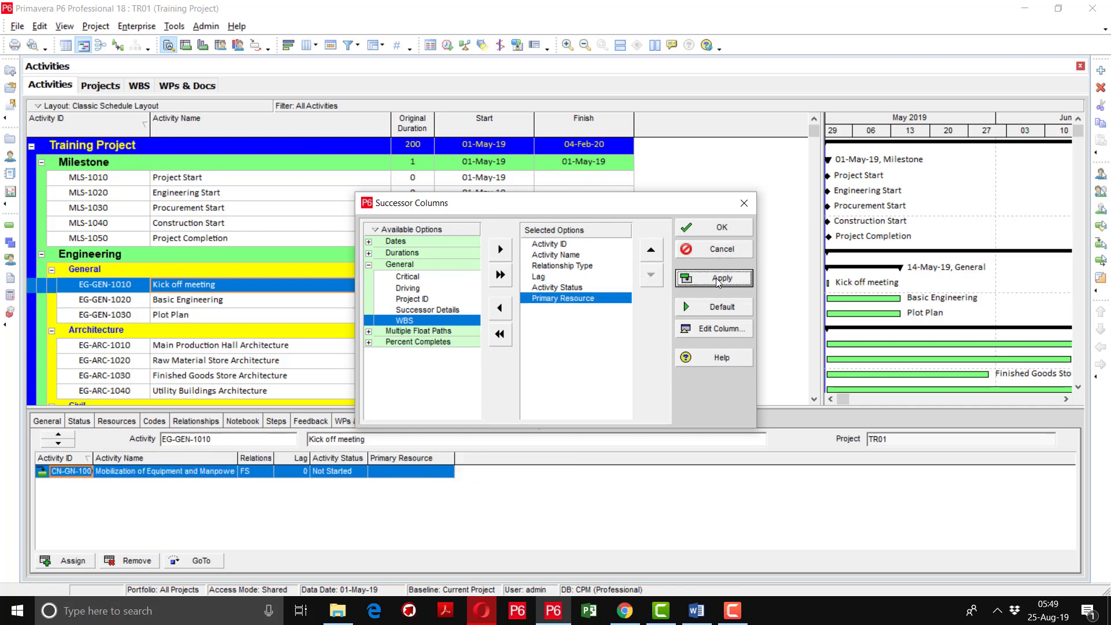
click(719, 227)
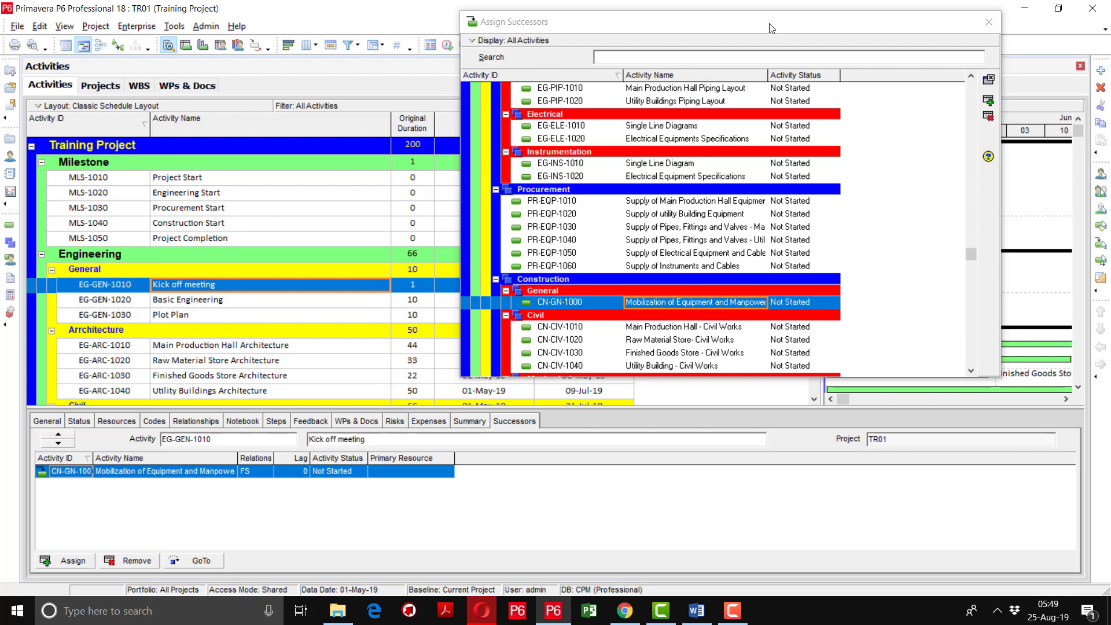
Move the Assign Successors window off the activity table and assign Basic Engineering (EG-GEN-1020) as a successor of Kick off meeting
drag(770, 26, 908, 5)
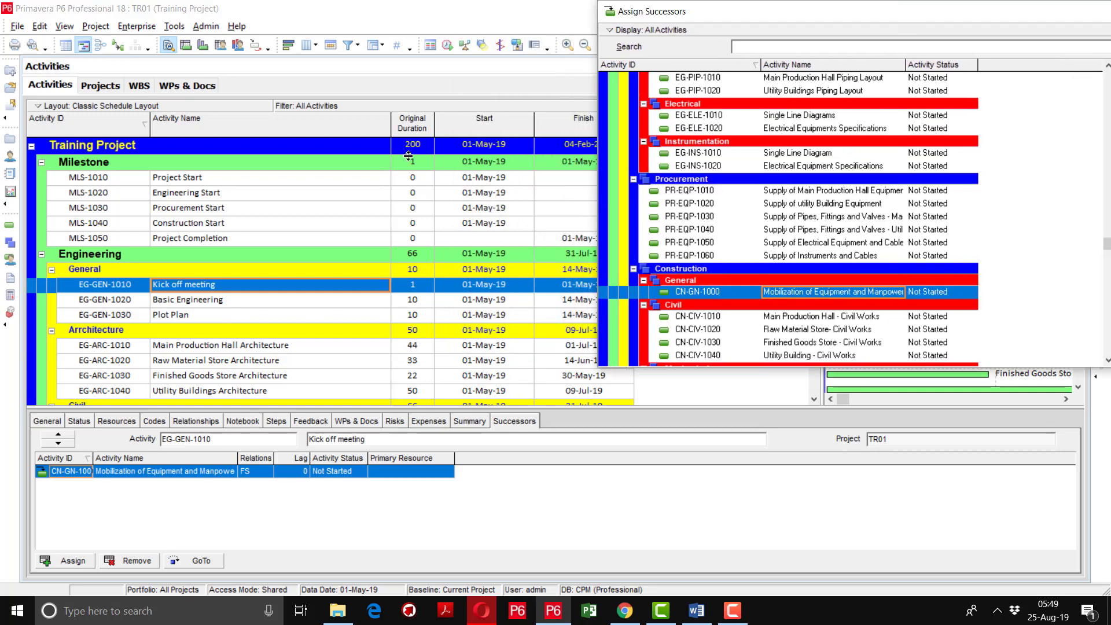
click(199, 301)
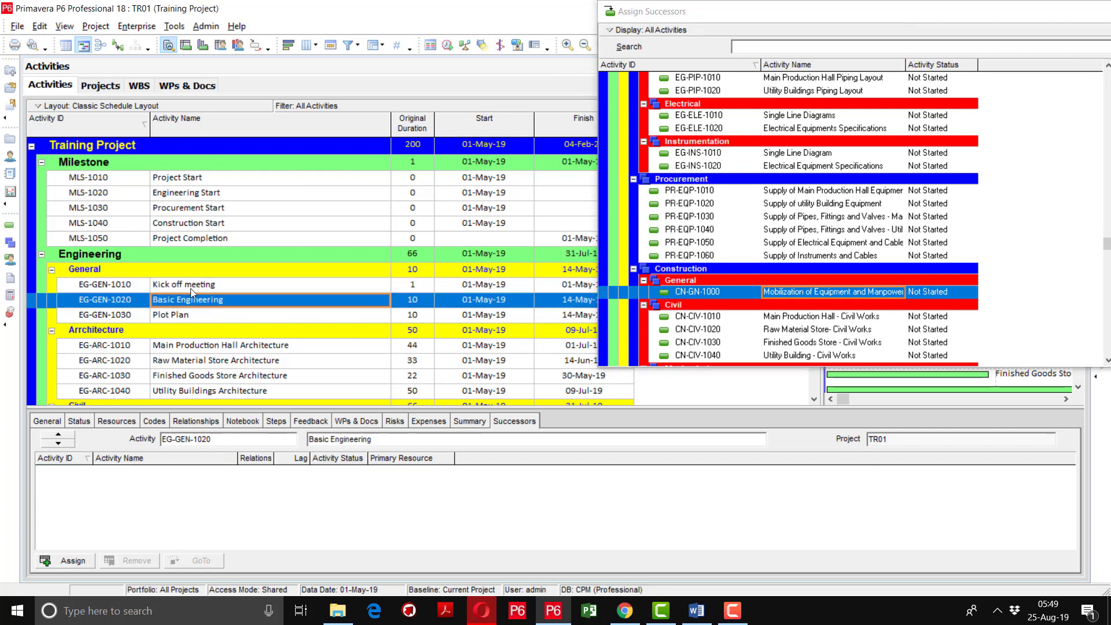
click(190, 289)
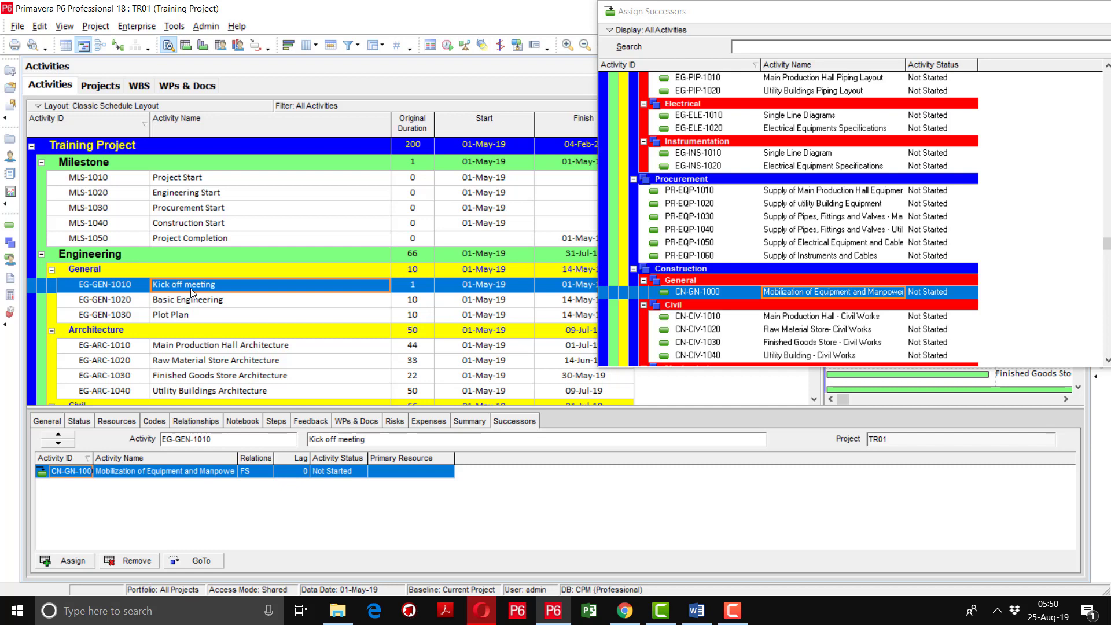
click(68, 563)
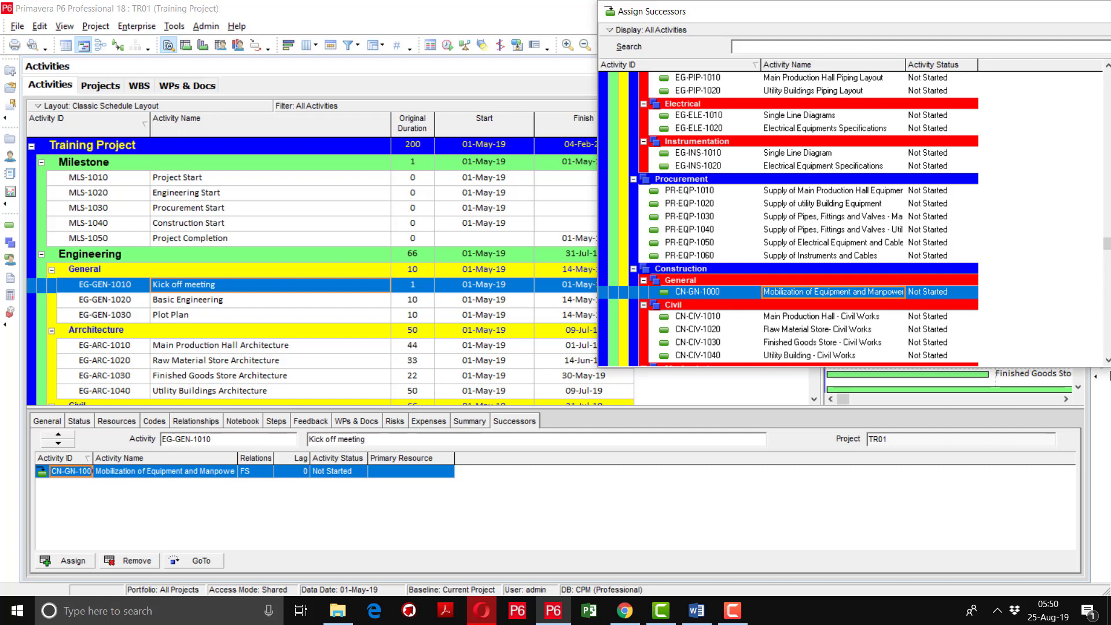
click(1106, 361)
click(1107, 361)
click(1106, 361)
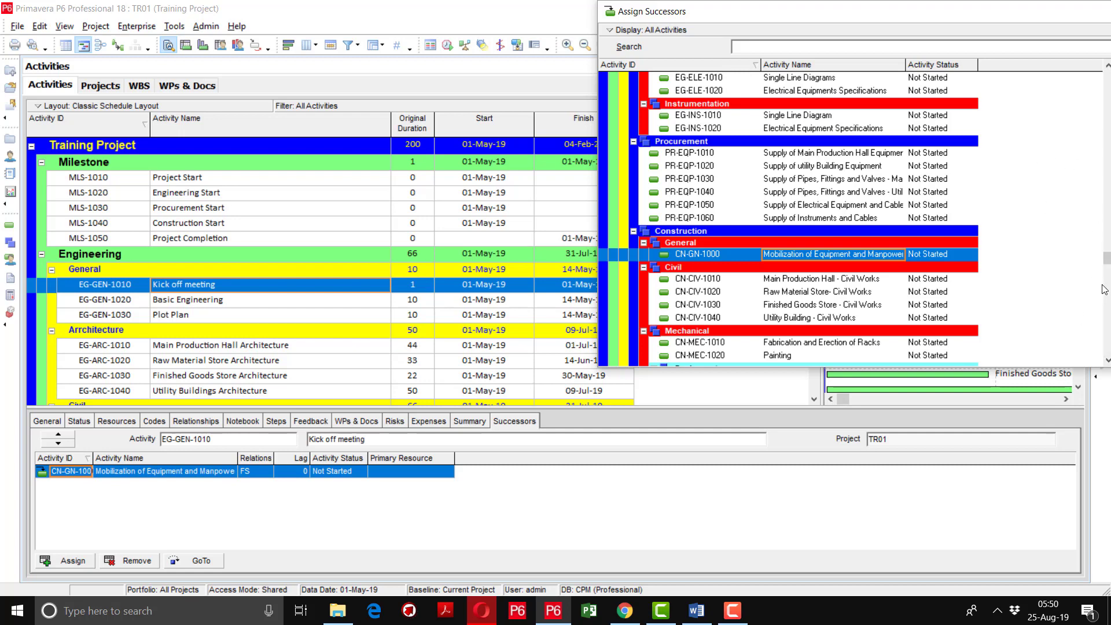
drag(1106, 259, 1107, 88)
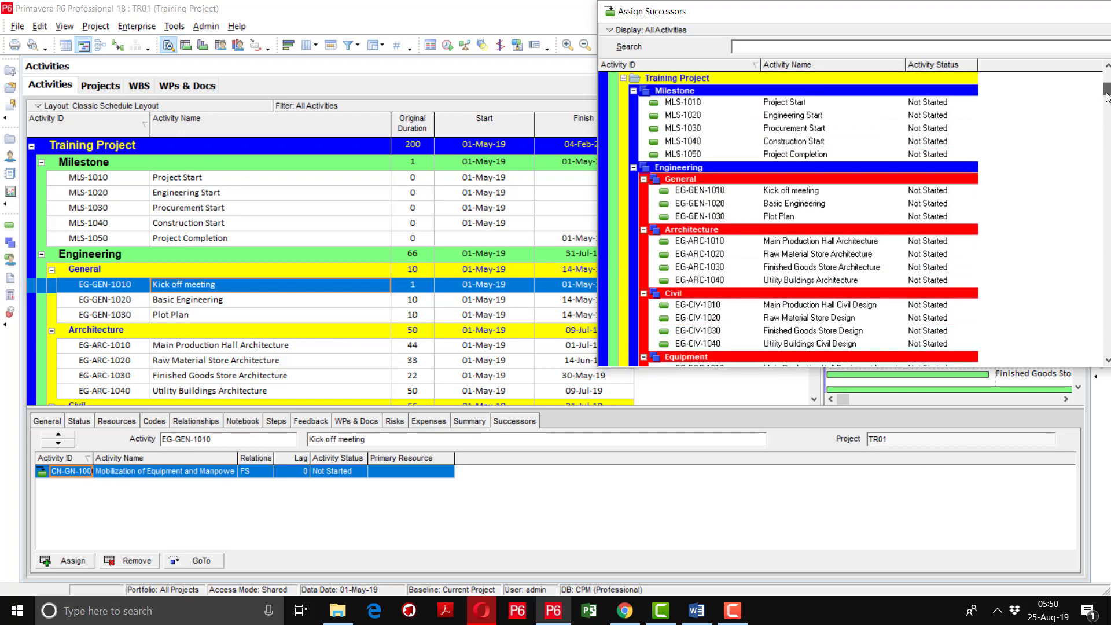
double_click(794, 207)
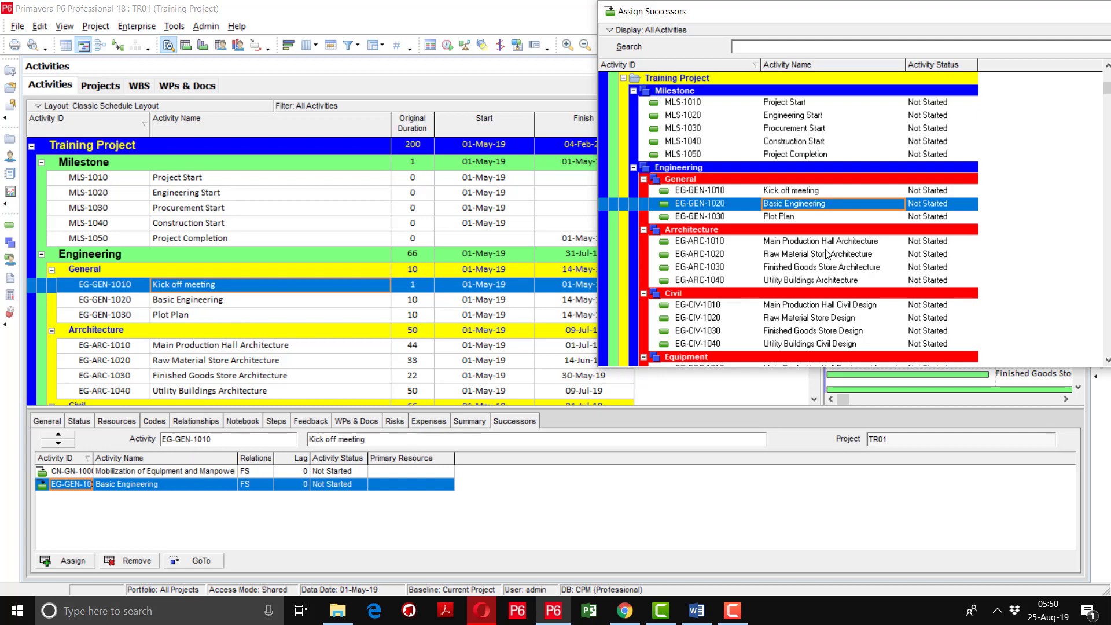
Assign Plot Plan (EG-GEN-1030) as a successor of Basic Engineering with an FS relationship
click(212, 301)
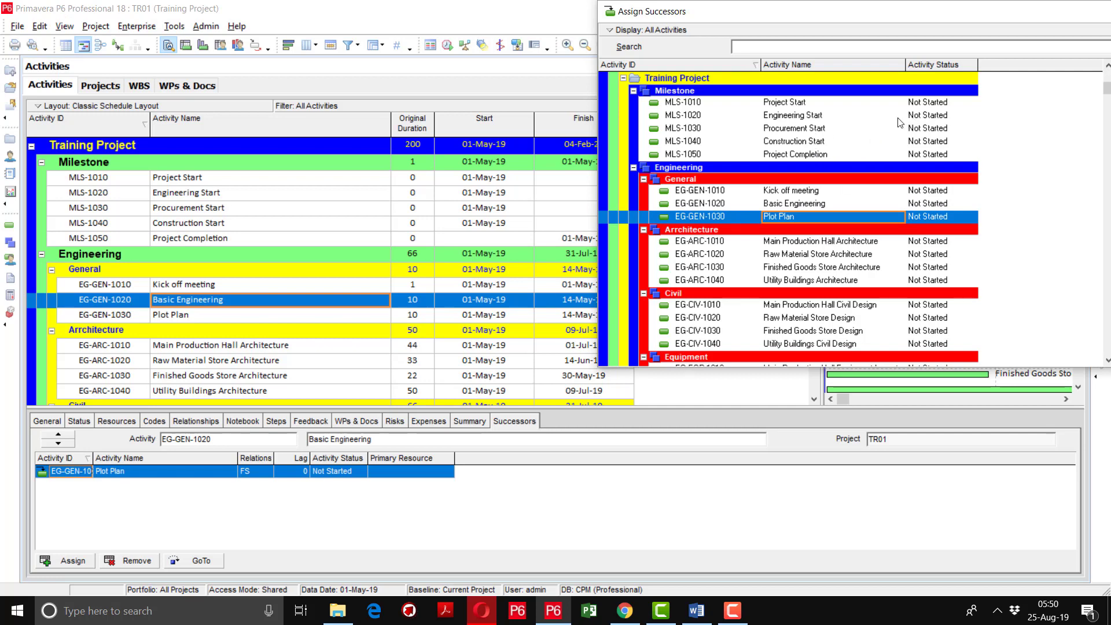
Assign Engineering Start (MLS-1020) as a successor of Basic Engineering and set that relationship's lag to -5
double_click(824, 117)
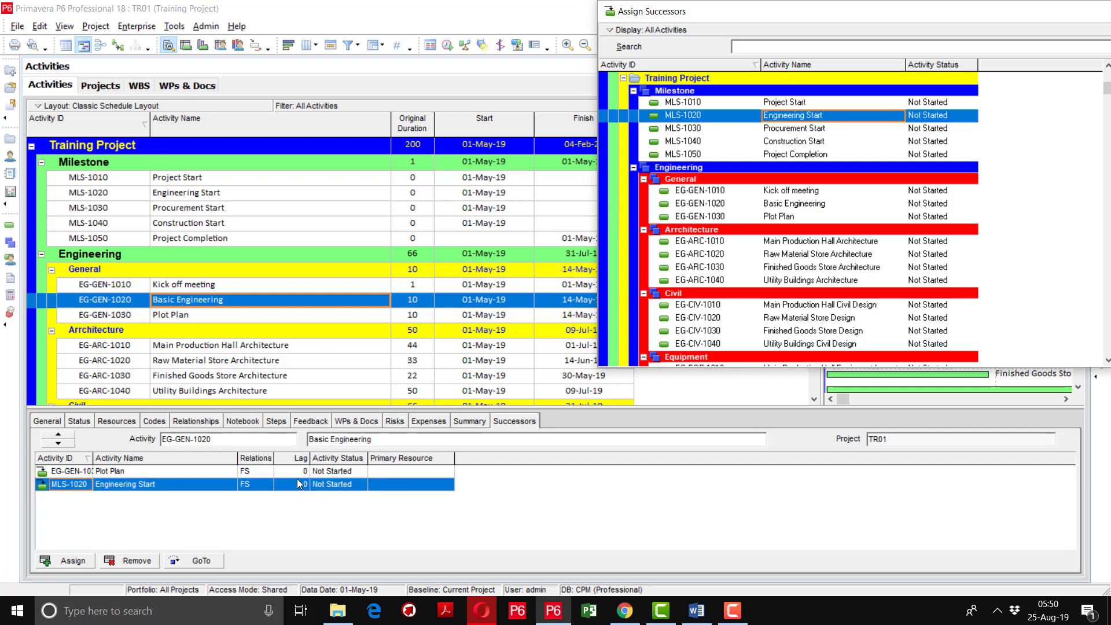
click(297, 488)
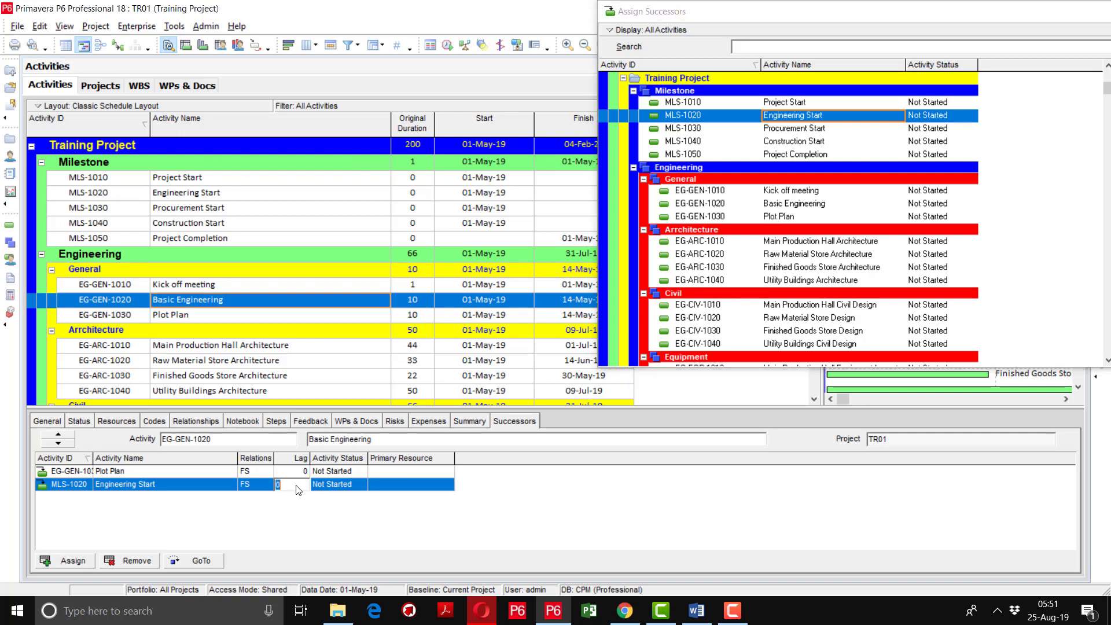
text(-5)
key(Return)
Assign the four Architecture activities, EG-ARC-1010 through EG-ARC-1040, as successors of Plot Plan (EG-GEN-1030) in one go
click(269, 314)
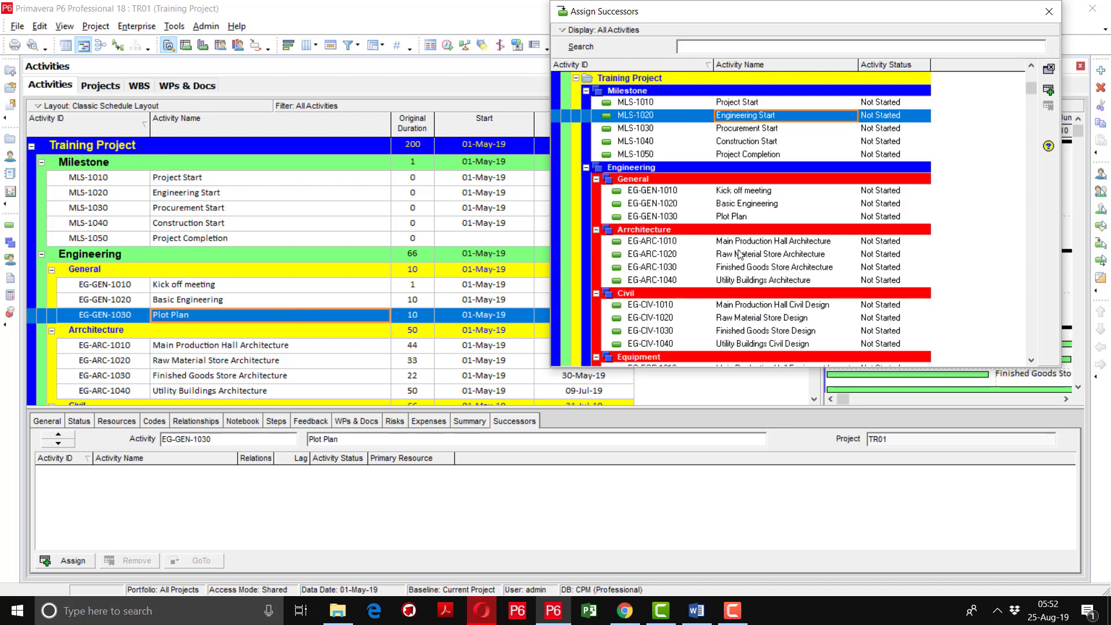
click(758, 246)
key(shift+Down)
key(shift+Down)
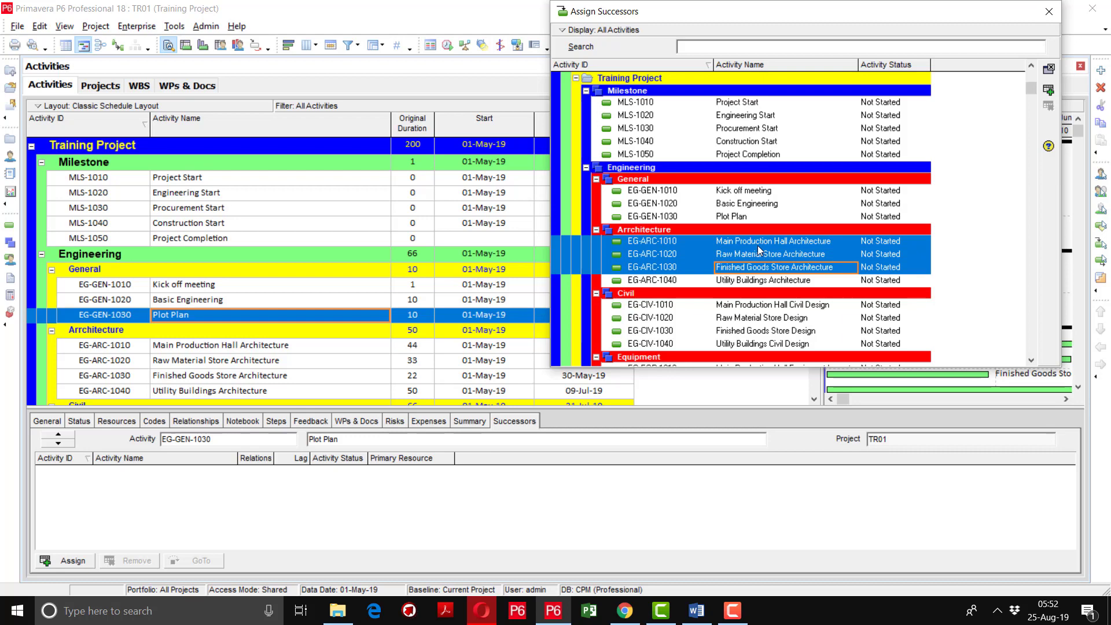
key(shift+Down)
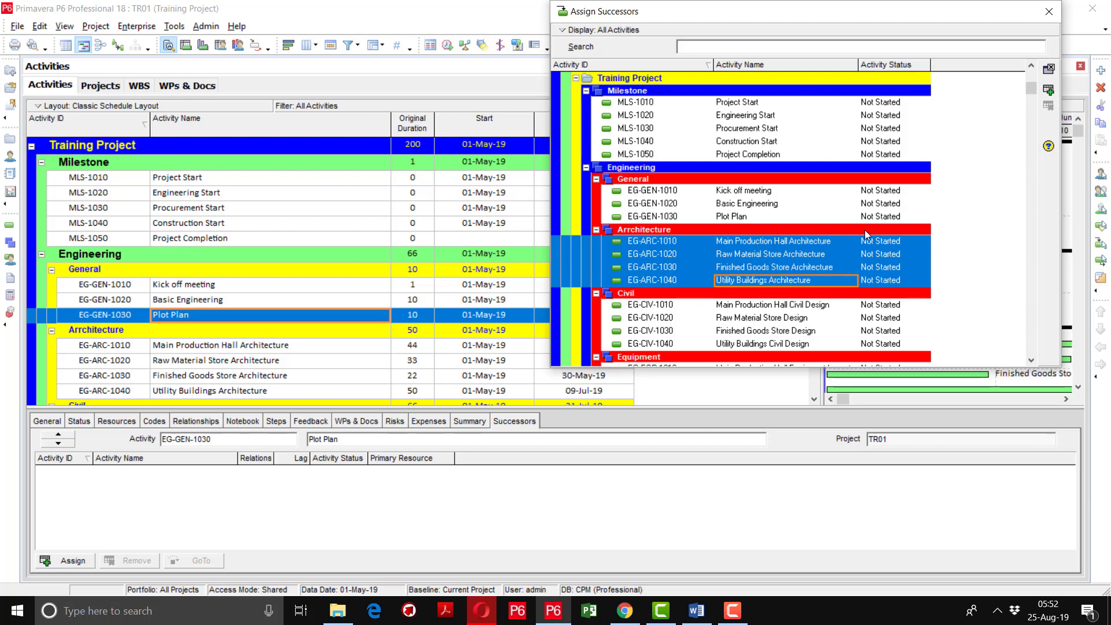
click(1049, 91)
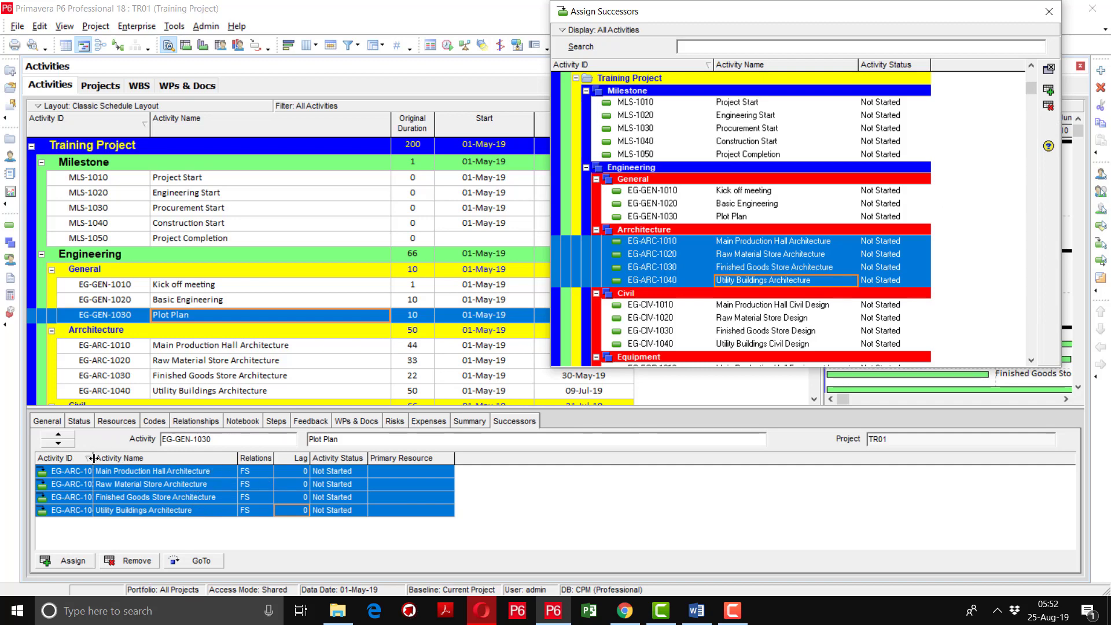
Widen the Activity ID column of Plot Plan's successor list and open the relationship type choices for Main Production Hall Architecture
drag(94, 459, 122, 459)
click(239, 473)
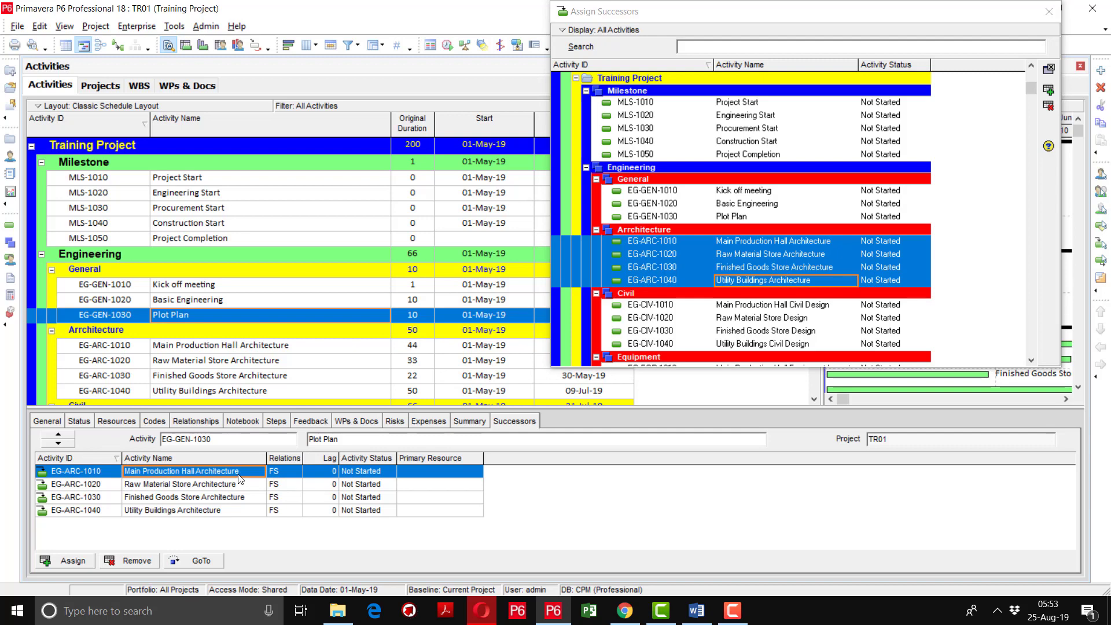
click(287, 474)
click(288, 474)
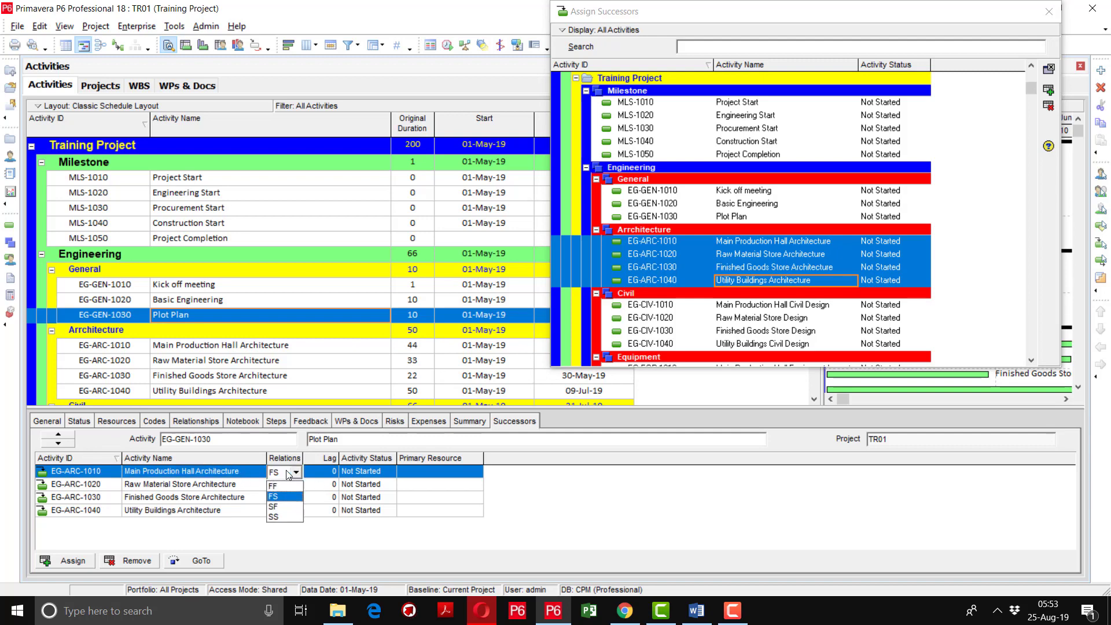
Link the four Architecture activities, EG-ARC-1010 through EG-ARC-1040, to one another in sequence using Link Activities
click(318, 272)
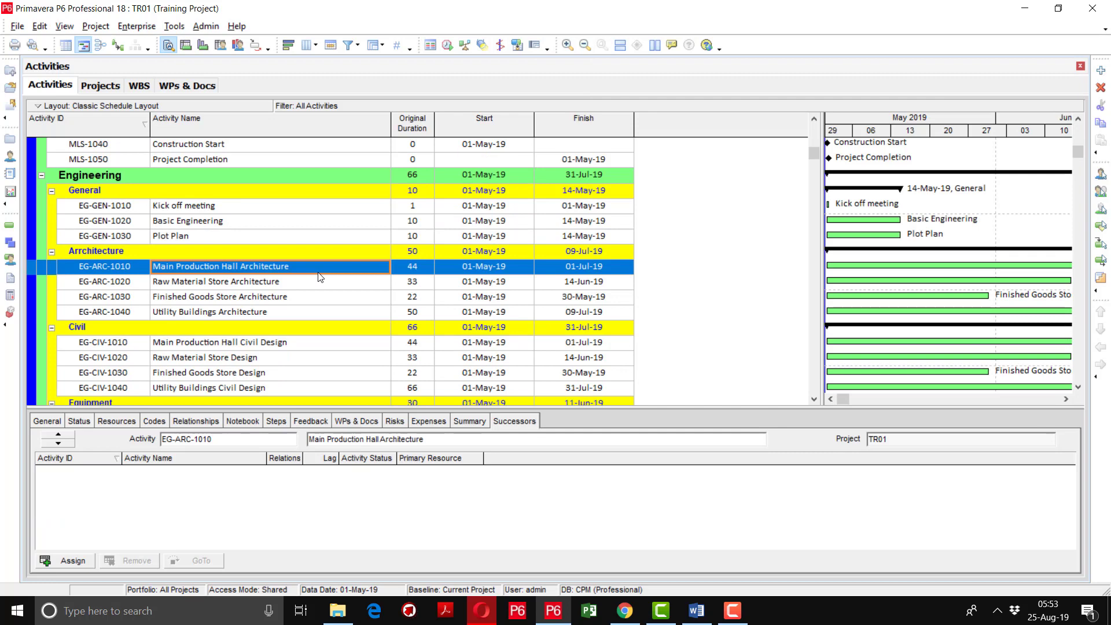
key(shift+Down)
key(shift+Down)
key(shift+Down)
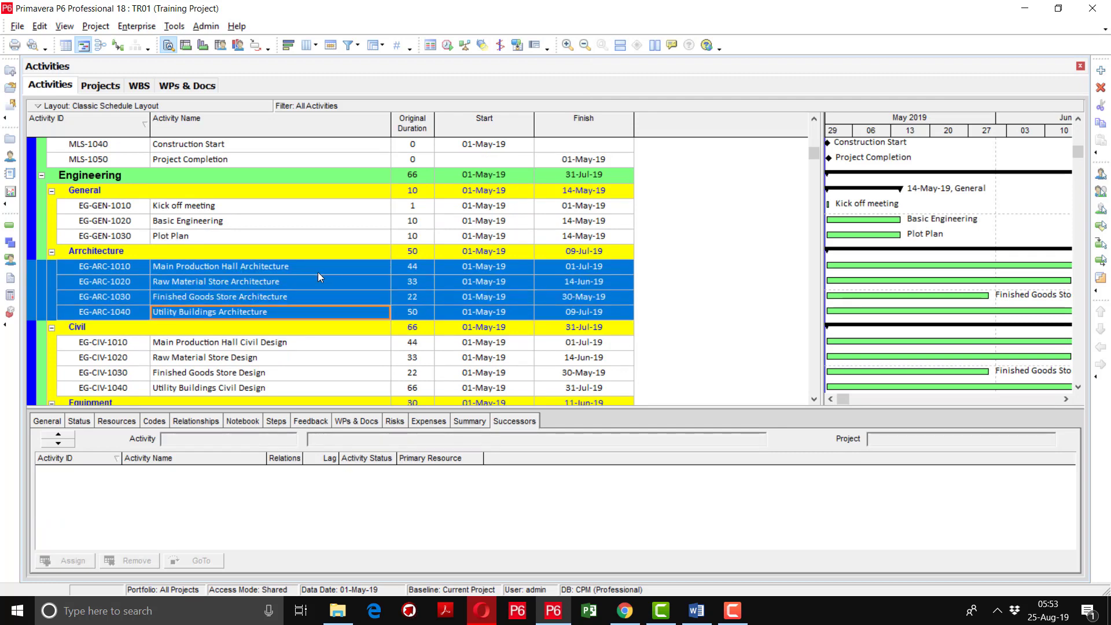
right_click(269, 266)
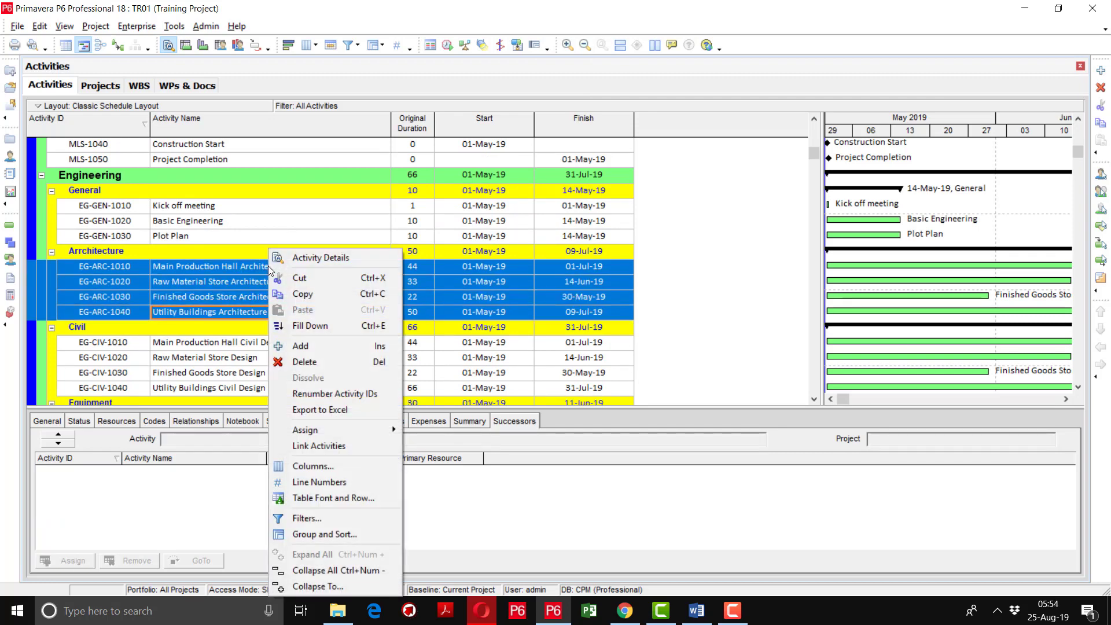
click(336, 446)
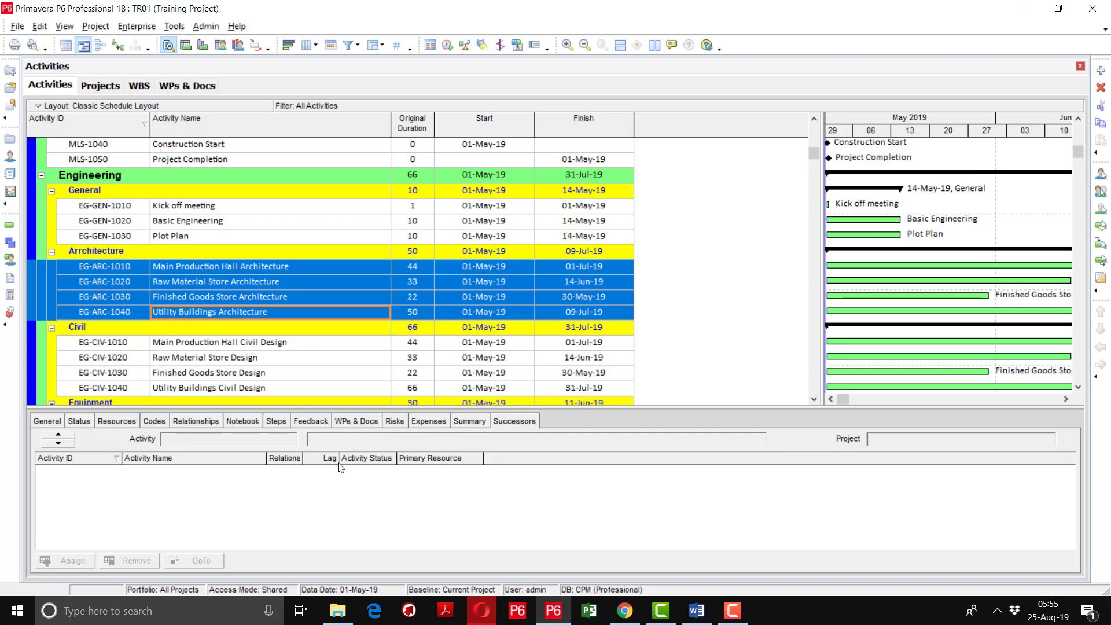
Check the successor, relationship type and lag of the linked Main Production Hall, Raw Material Store and Finished Goods Store Architecture activities
click(232, 272)
click(231, 271)
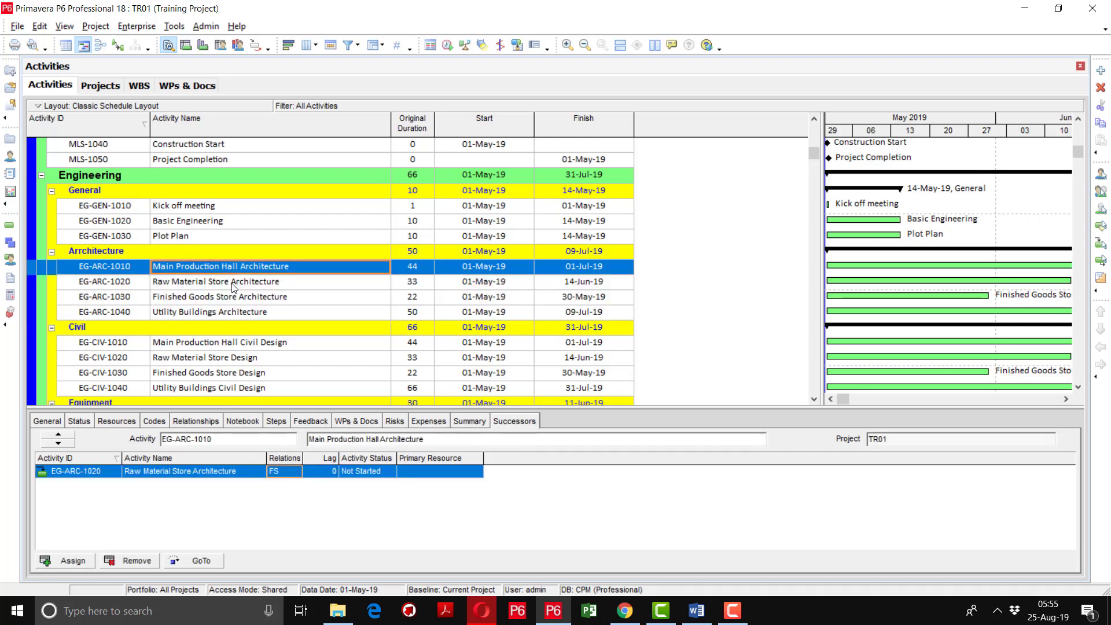
click(230, 284)
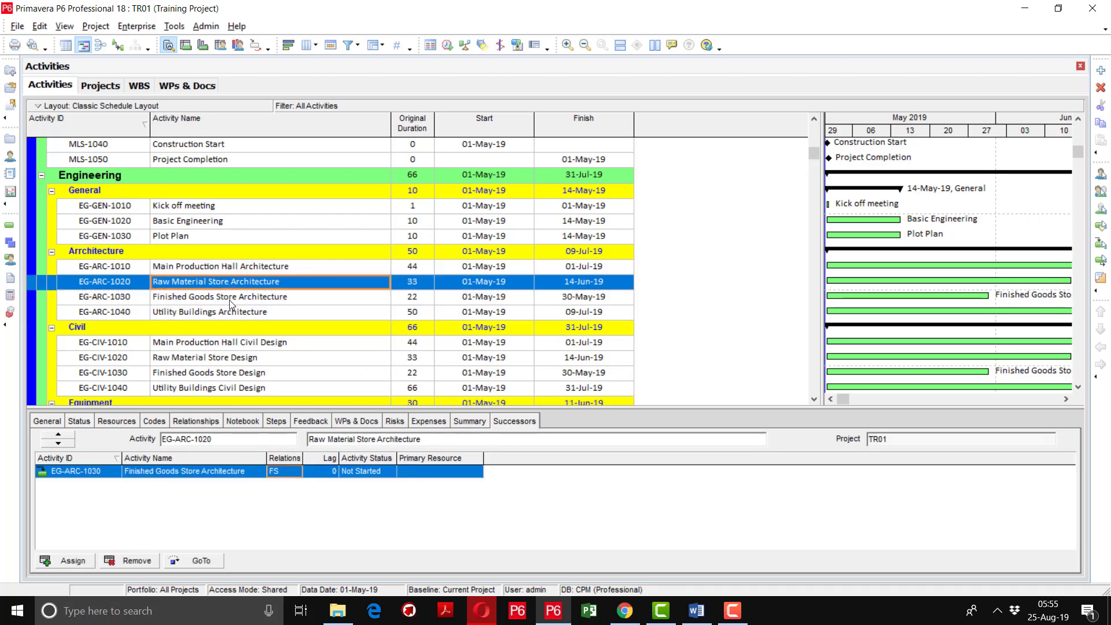
click(229, 299)
click(300, 471)
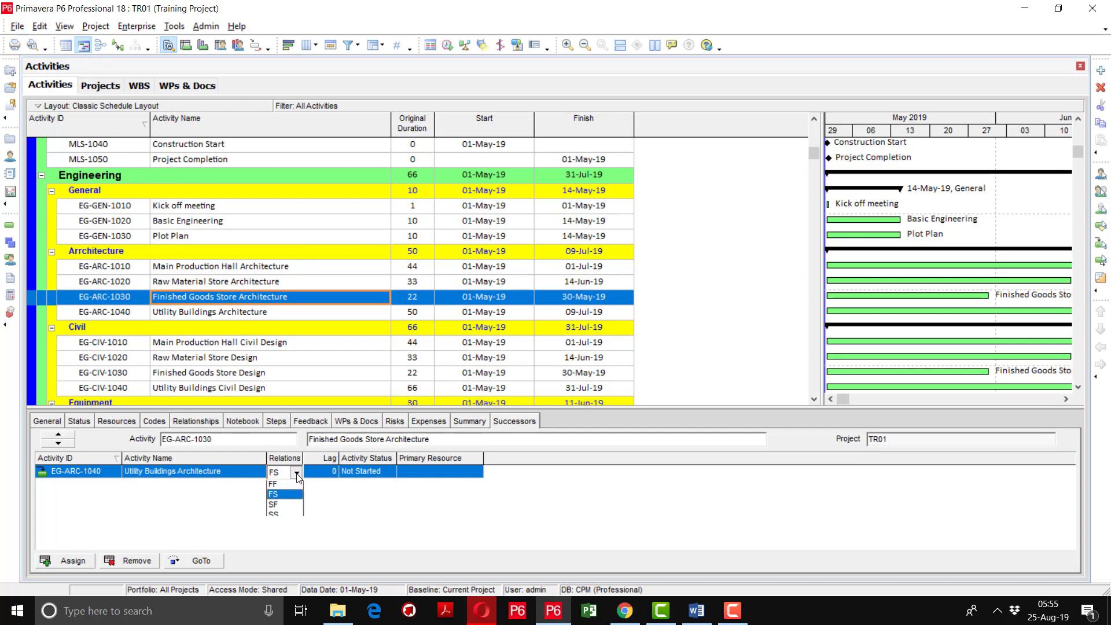
click(300, 471)
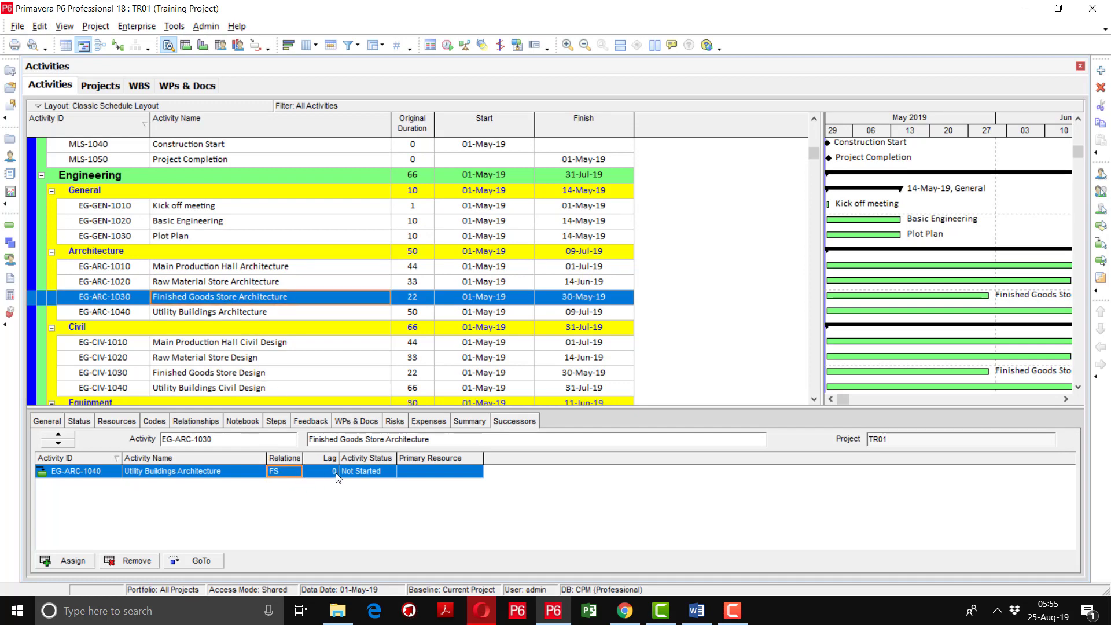
drag(307, 312, 301, 274)
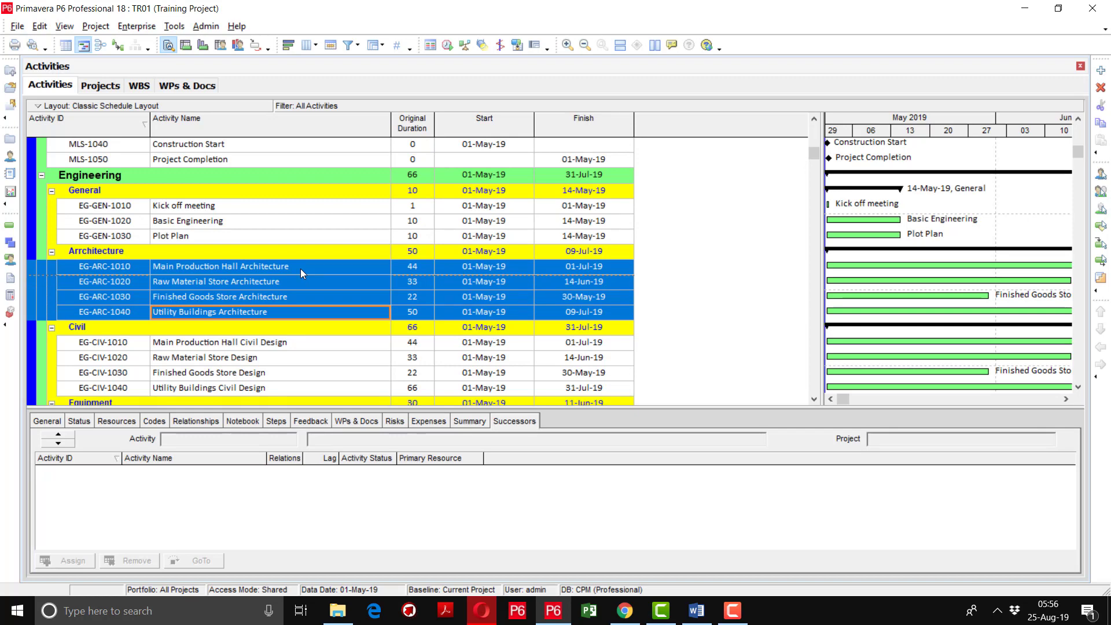
Remove the linked successors from Main Production Hall, Raw Material Store and Finished Goods Store Architecture (EG-ARC-1010 to EG-ARC-1030)
click(300, 269)
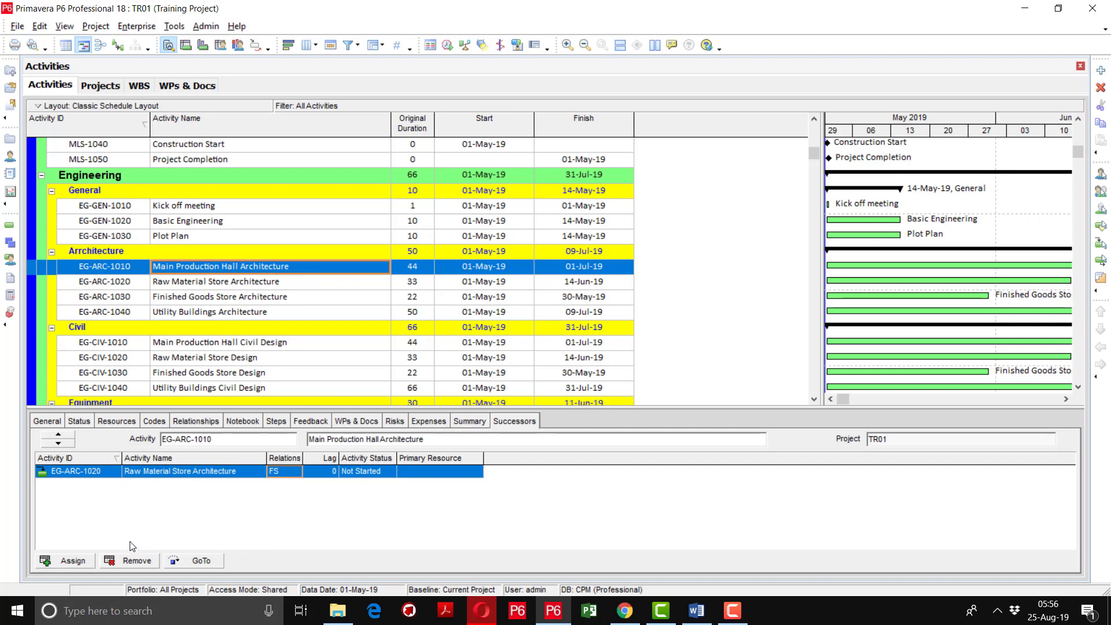
click(129, 561)
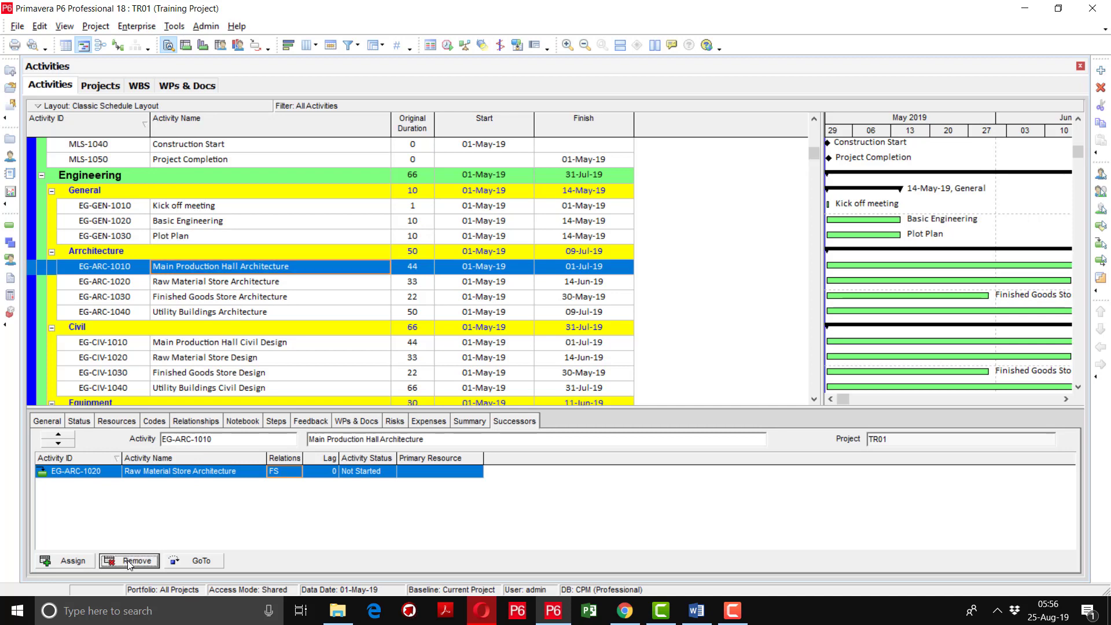
click(500, 332)
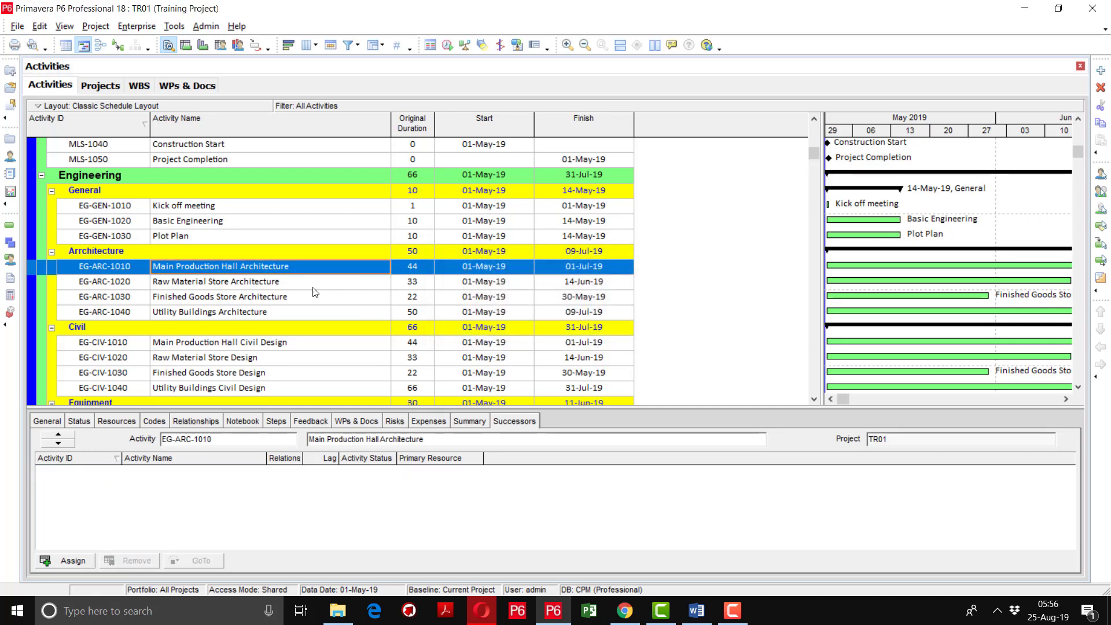
click(294, 282)
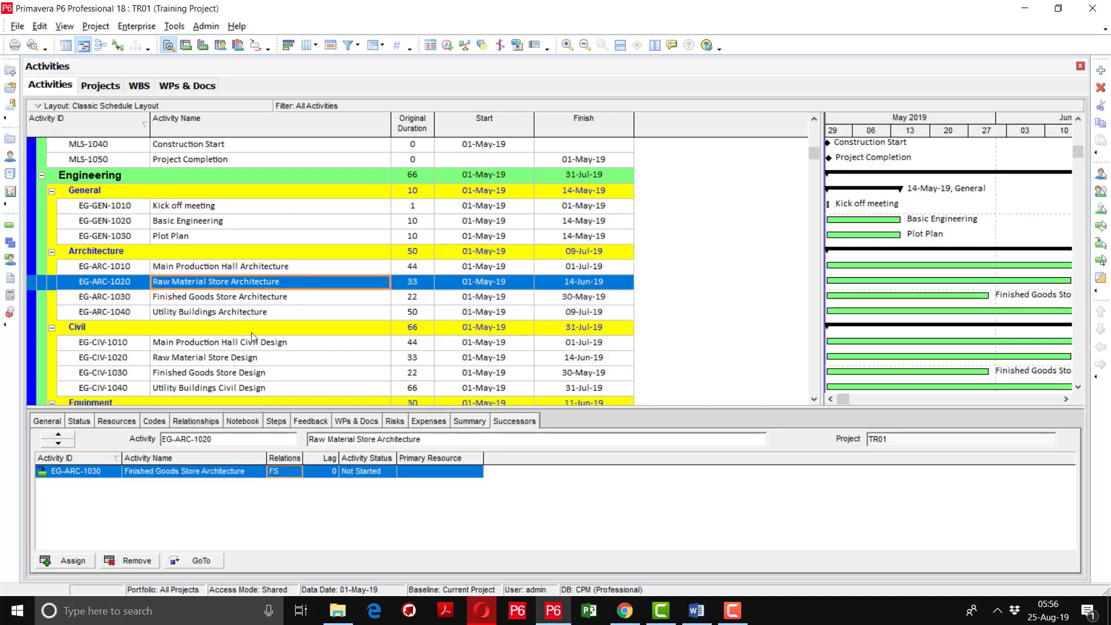
click(126, 560)
click(529, 332)
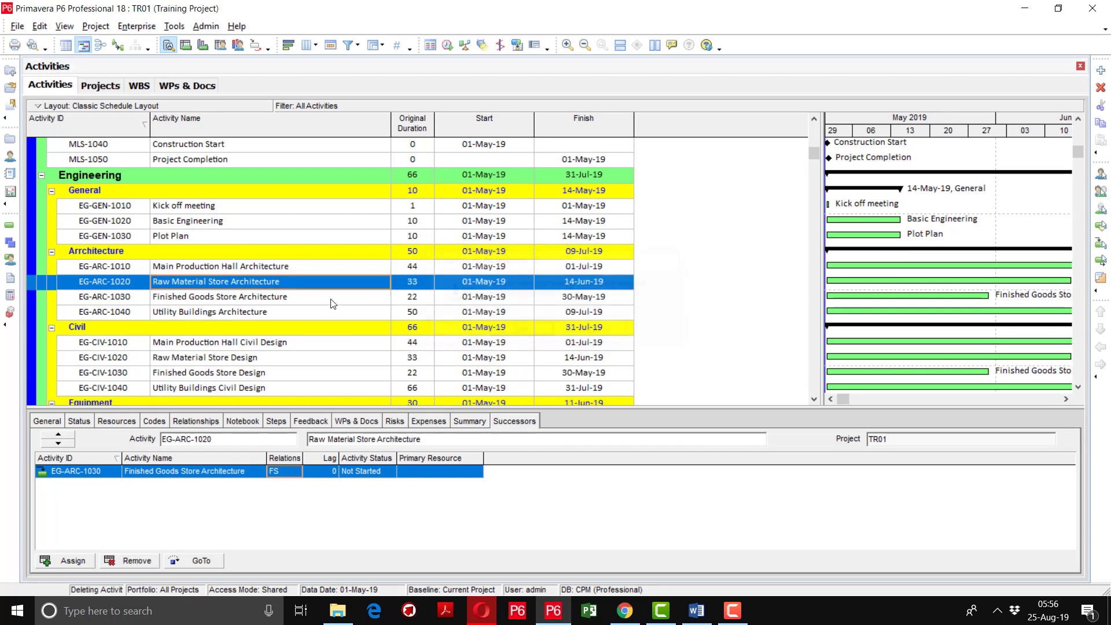
click(314, 298)
click(125, 562)
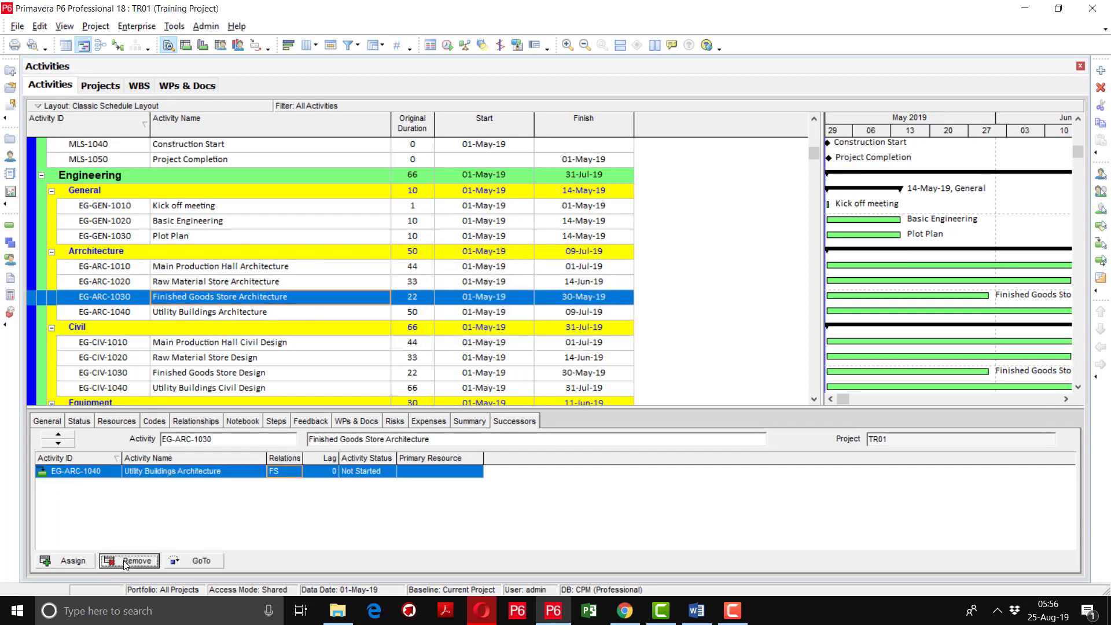
click(512, 331)
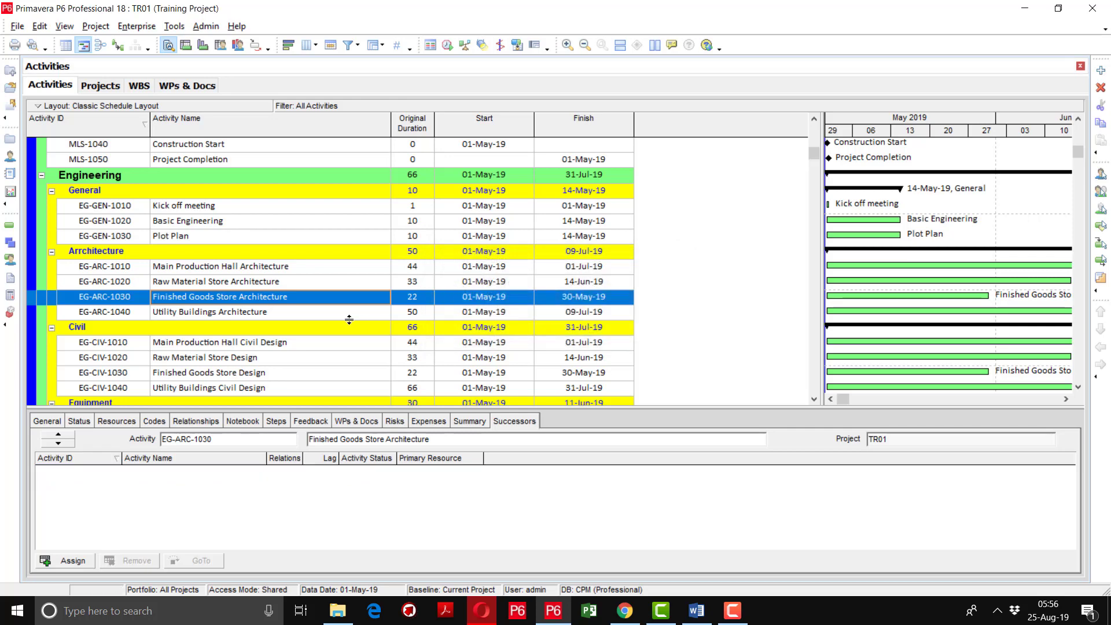
Check the successor lists of the four Architecture activities for leftover links
click(318, 316)
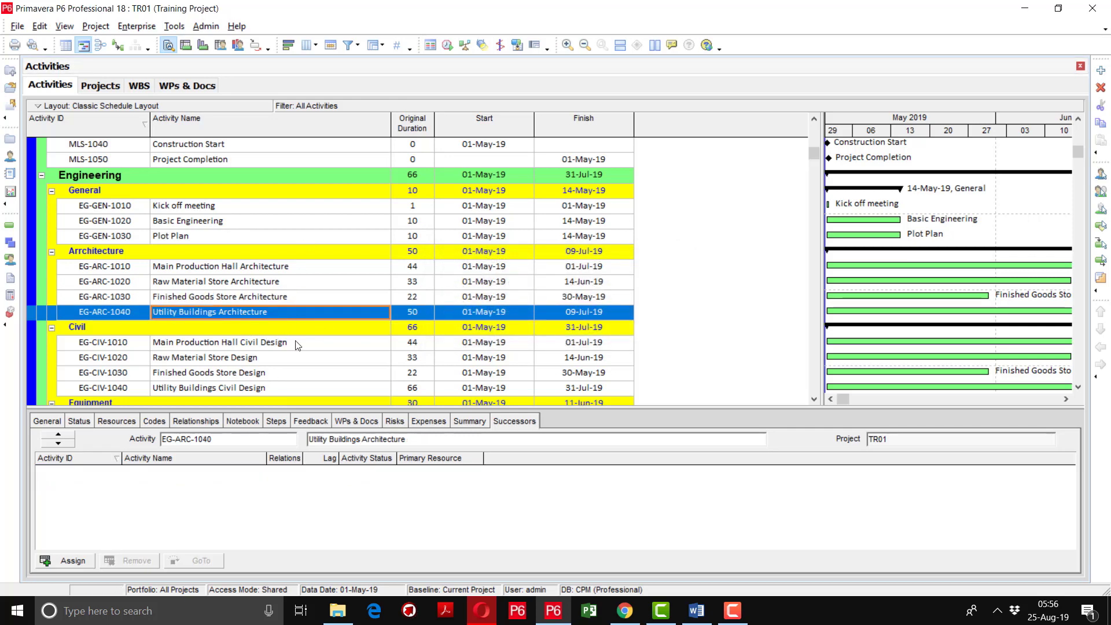
click(288, 270)
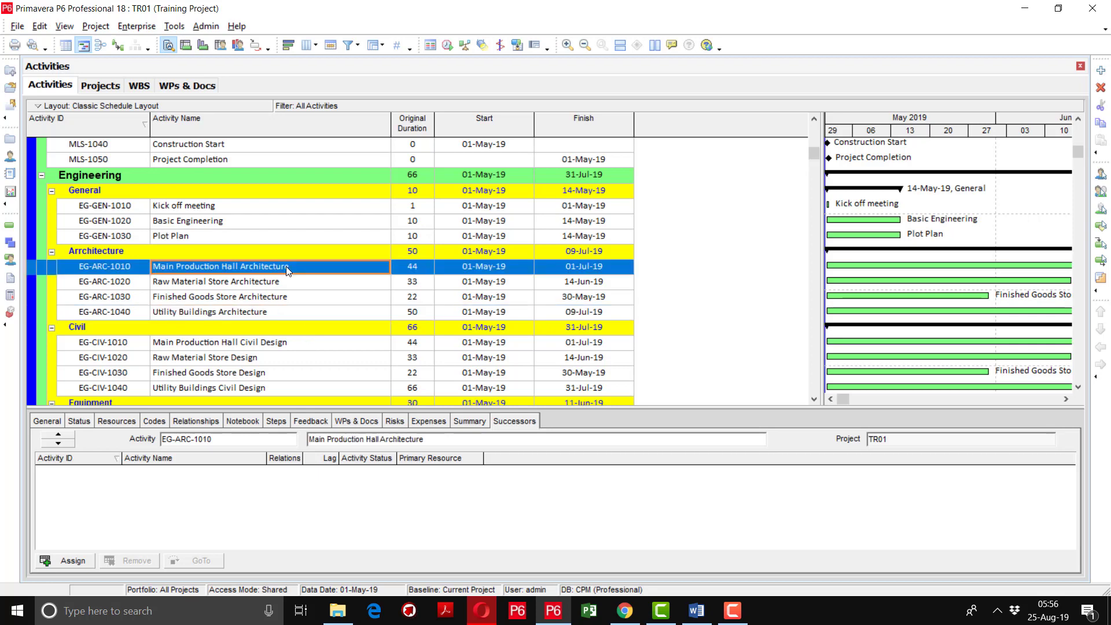
key(Down)
key(Down)
key(Down)
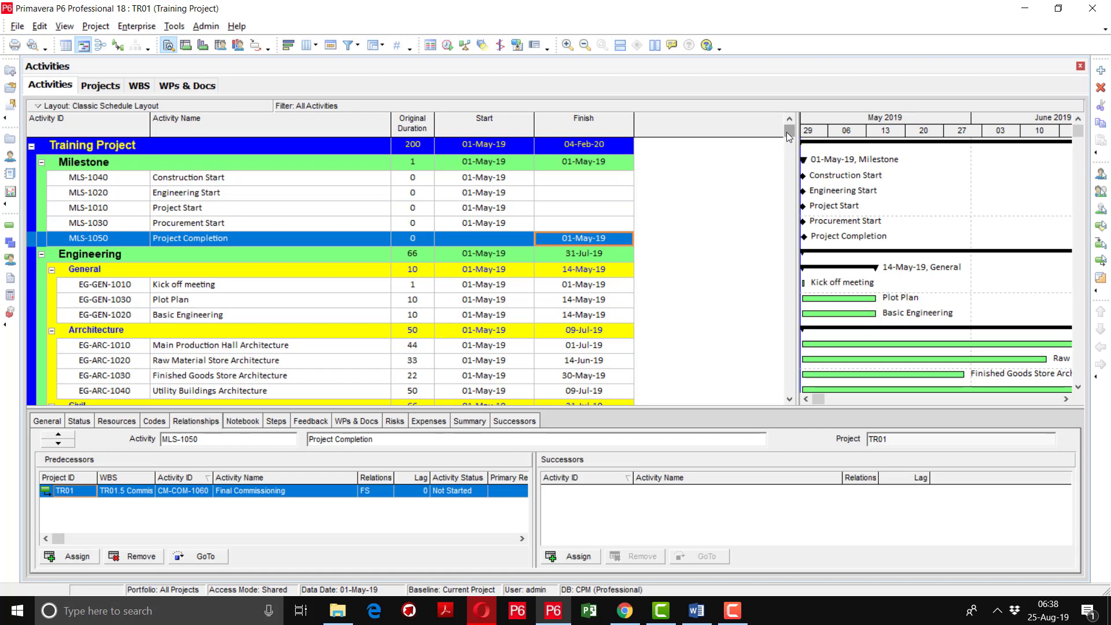
Examine the predecessors and successors of each milestone, from Construction Start down to Project Completion
mouse_move(786, 133)
mouse_down()
mouse_move(779, 290)
mouse_move(781, 119)
mouse_up()
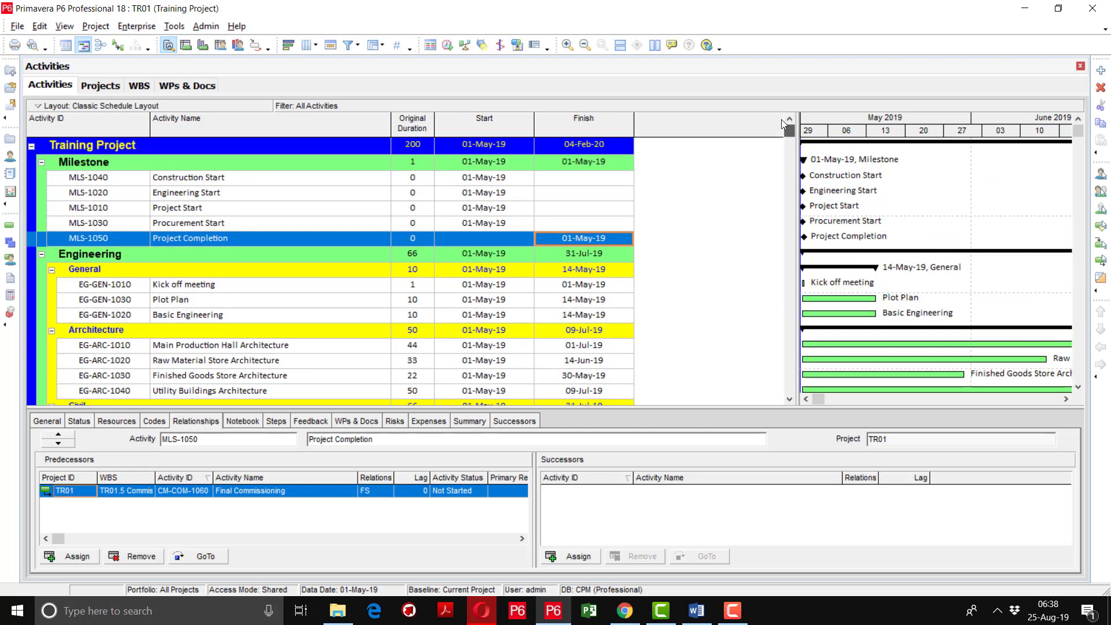
click(285, 182)
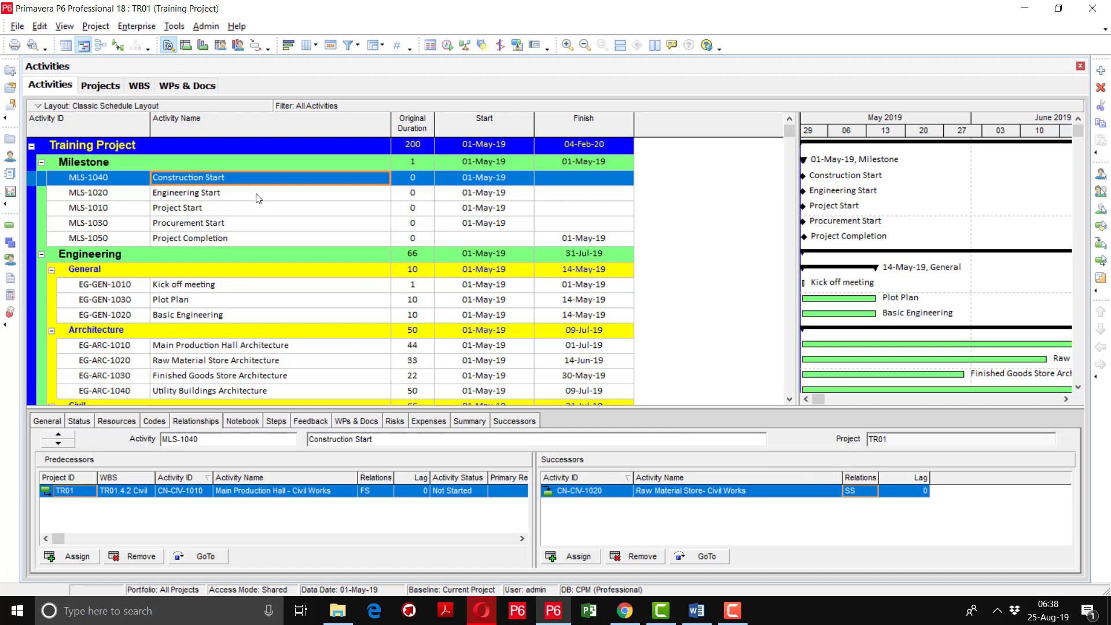
key(Down)
key(Down)
key(Down)
key(Down)
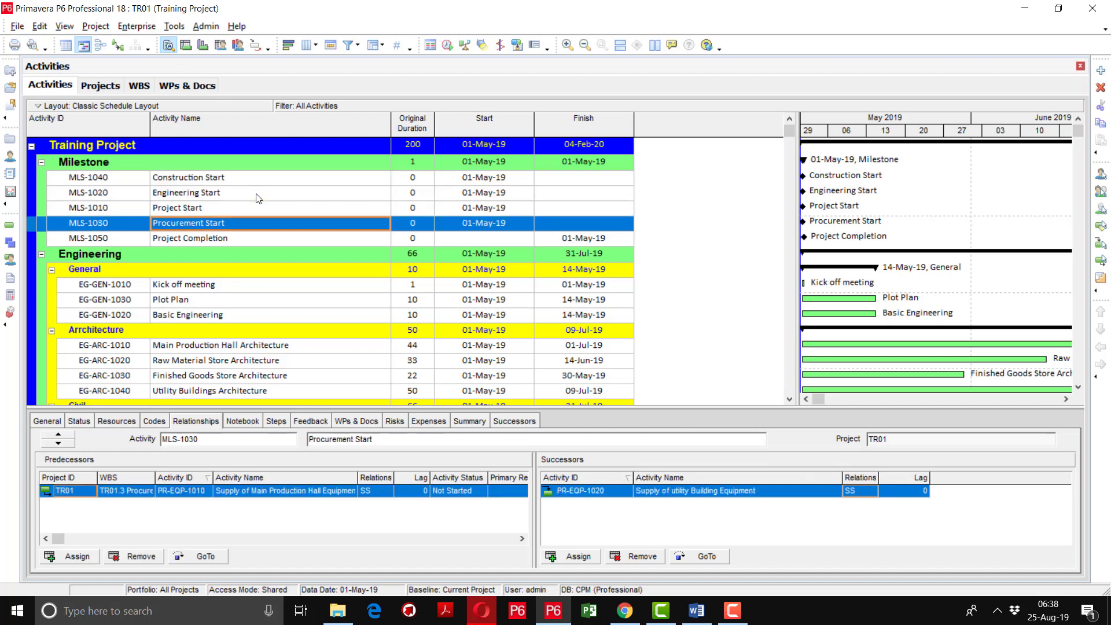
key(Down)
key(Down)
key(Down)
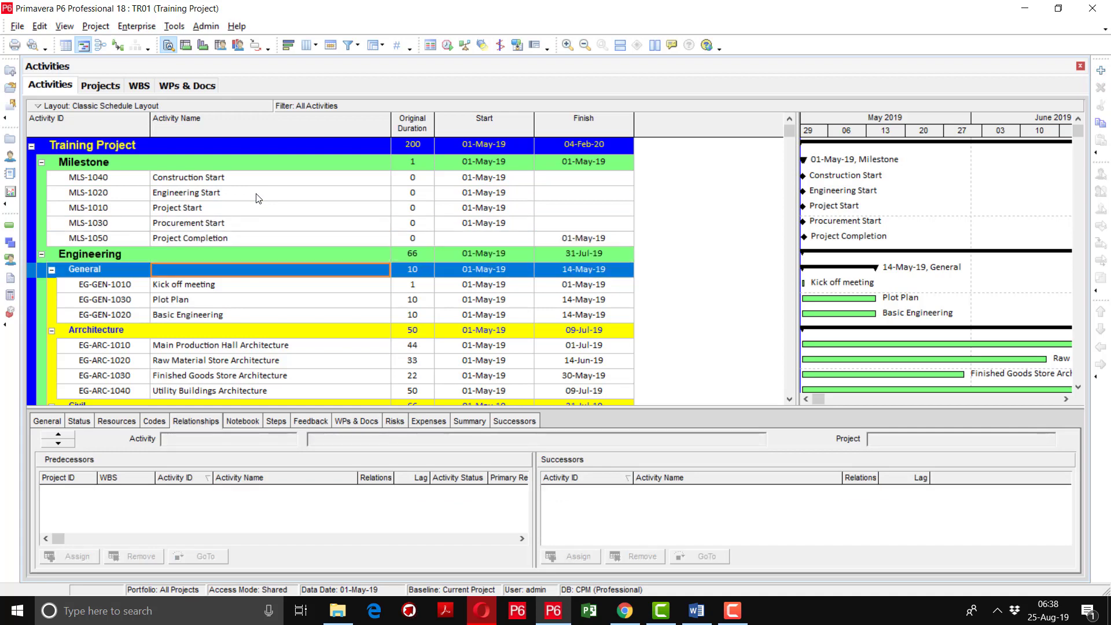
Examine the predecessors and successors of the General and Architecture engineering activities, down to Main Production Hall Civil Design
key(Down)
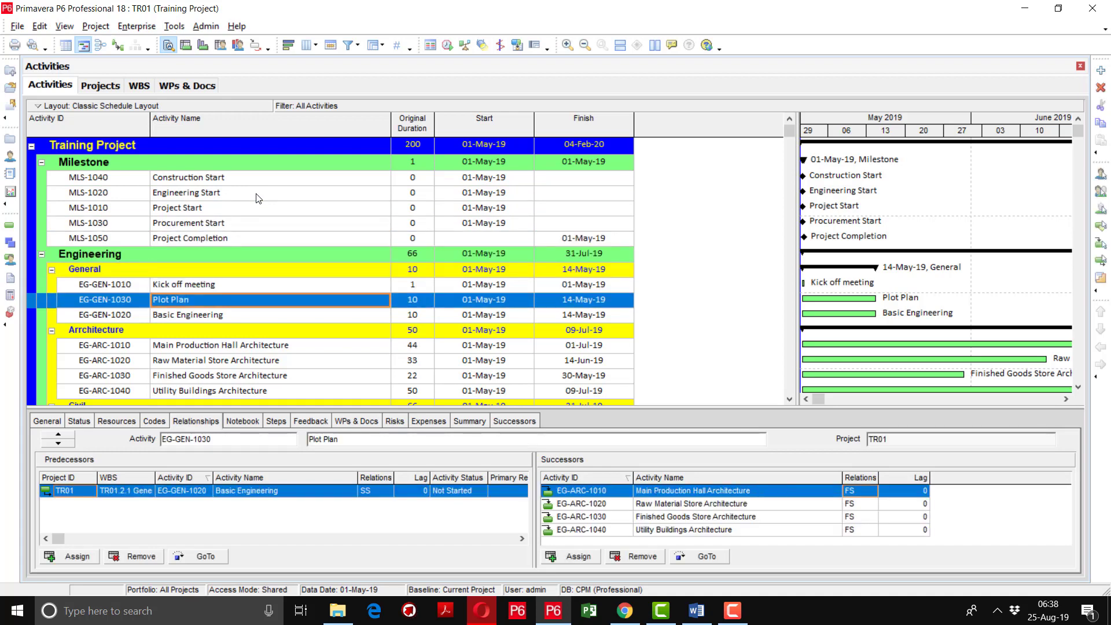
key(Down)
key(Down)
key(Down)
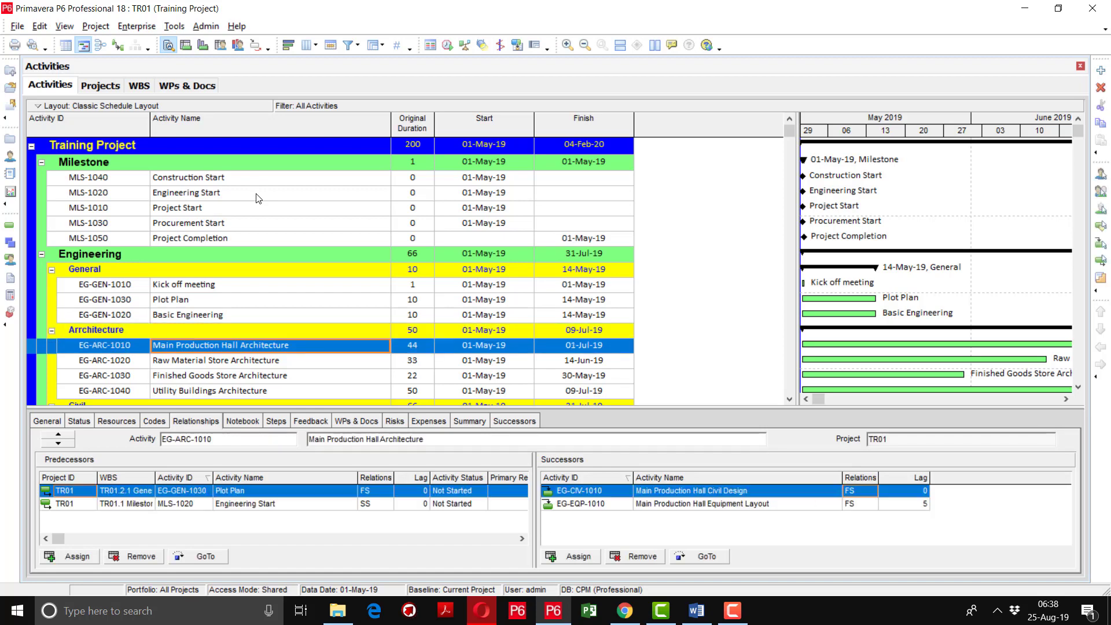
key(Down)
key(Down)
key(Down)
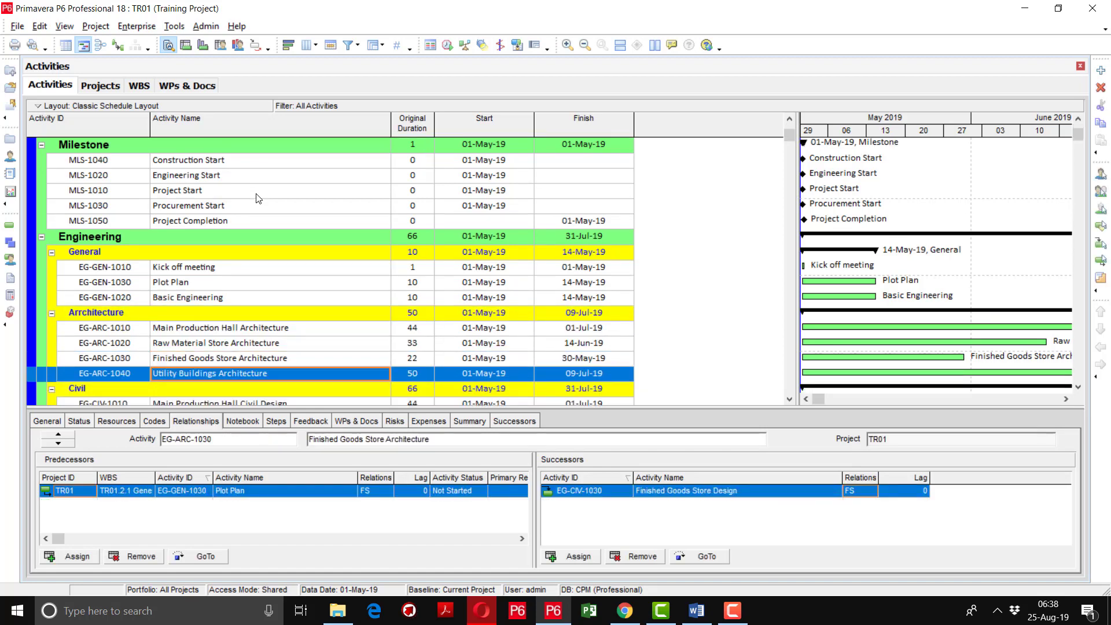
key(Down)
key(Down)
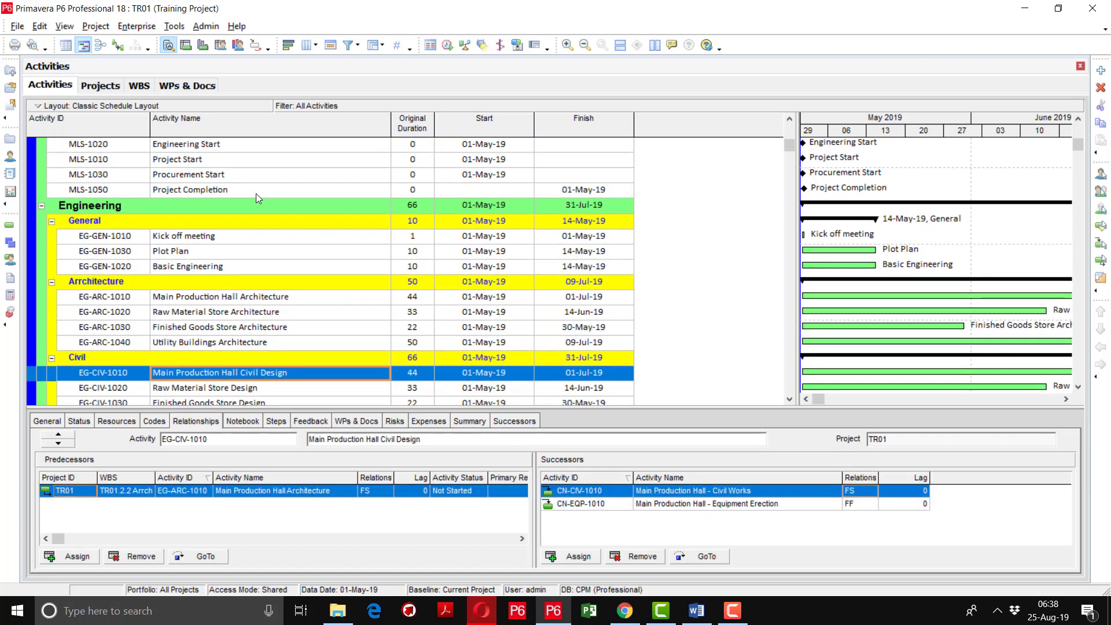
Examine the predecessors and successors of the remaining Civil designs and the Equipment engineering activities, down to Utility Buildings Equipment Design
key(Down)
key(Down)
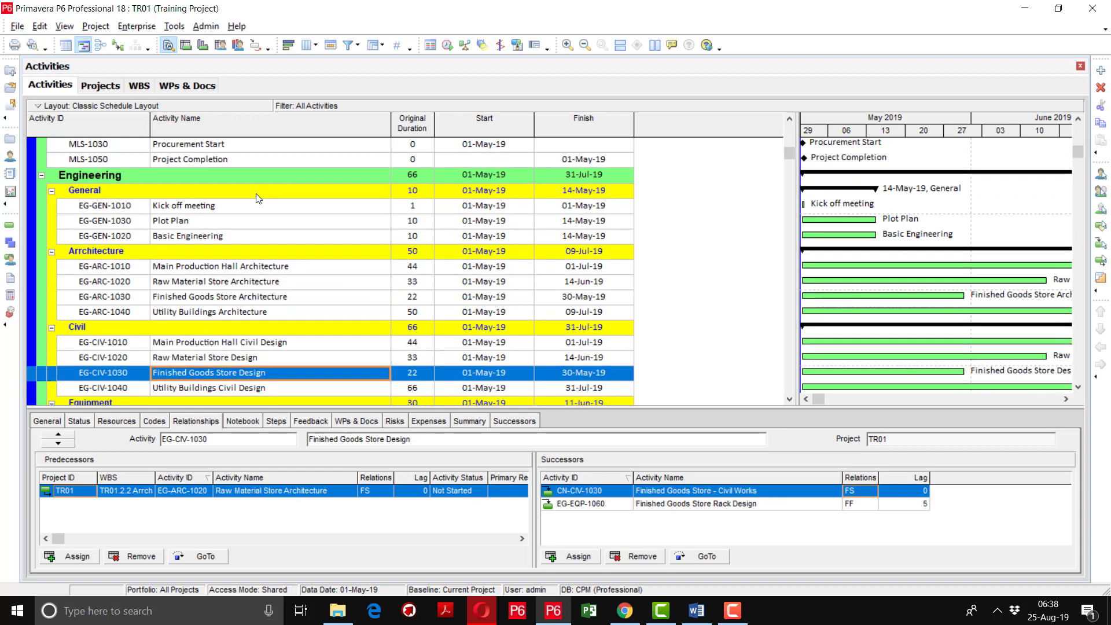
key(Down)
key(Down)
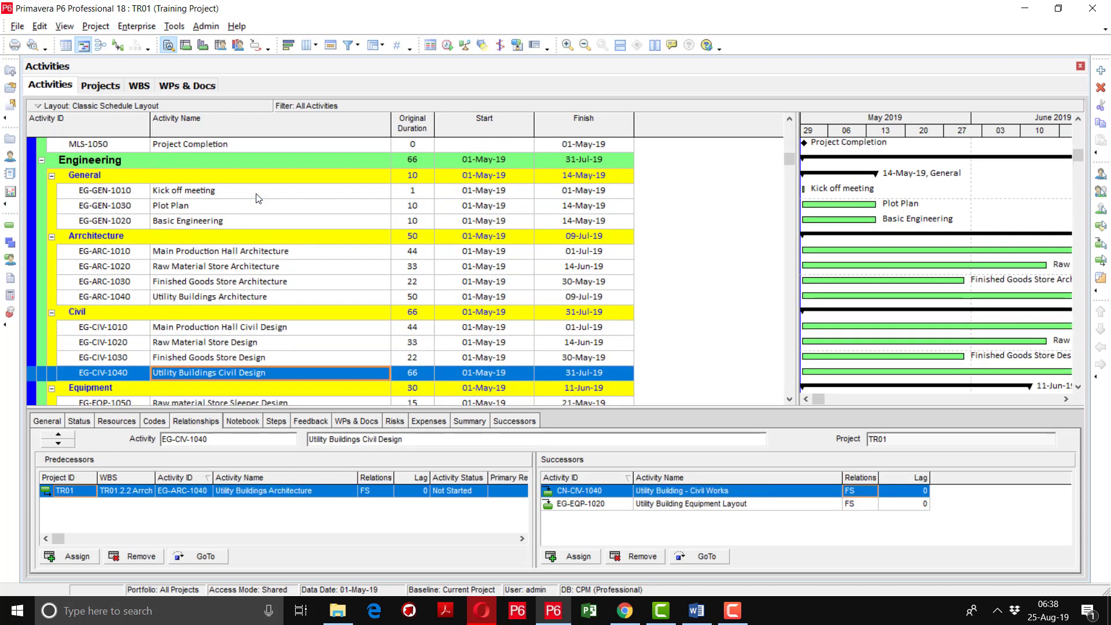
key(Down)
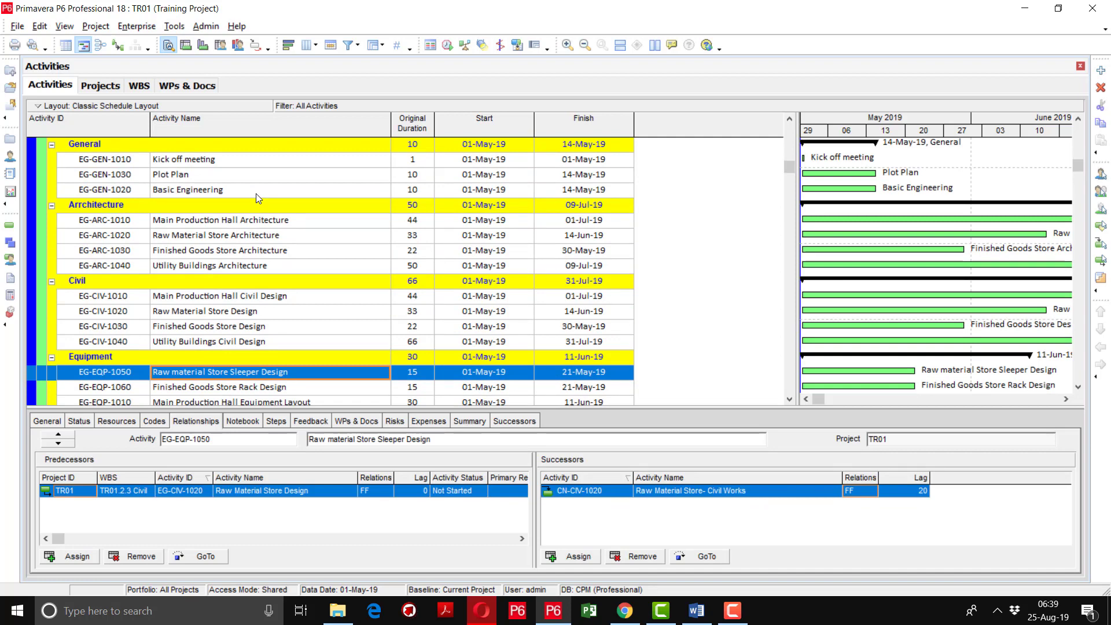
key(Down)
key(Down)
key(Down)
key(Down)
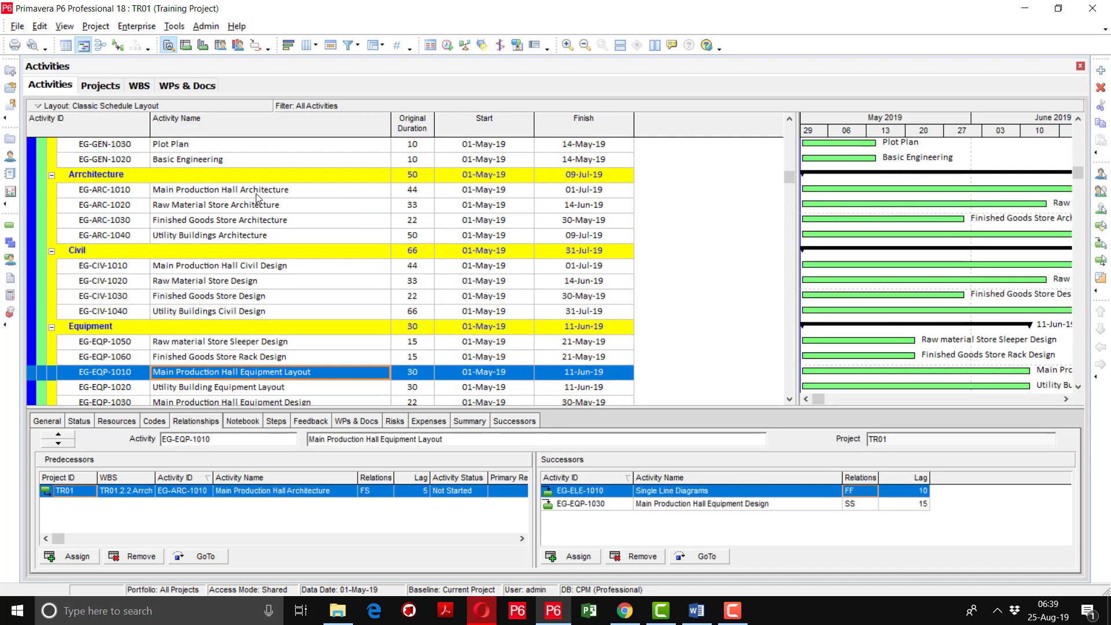
key(Down)
key(Down)
key(Down)
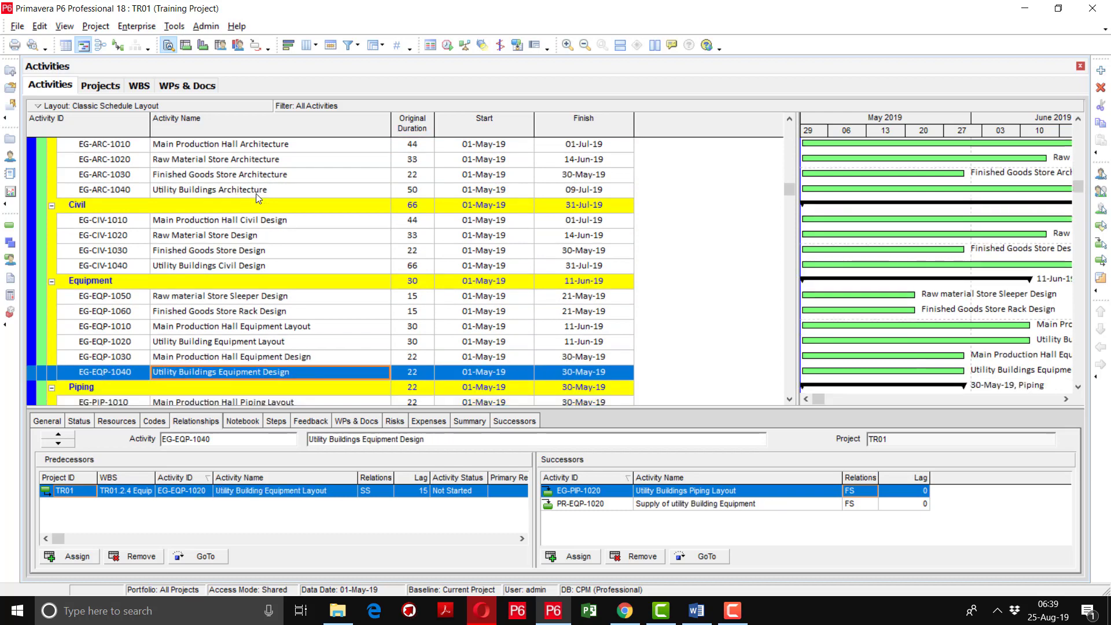
Examine the predecessors and successors of the Piping, Electrical and Instrumentation engineering activities, down to Supply of Instruments and Cables
key(Down)
key(Down)
key(Down)
key(Down)
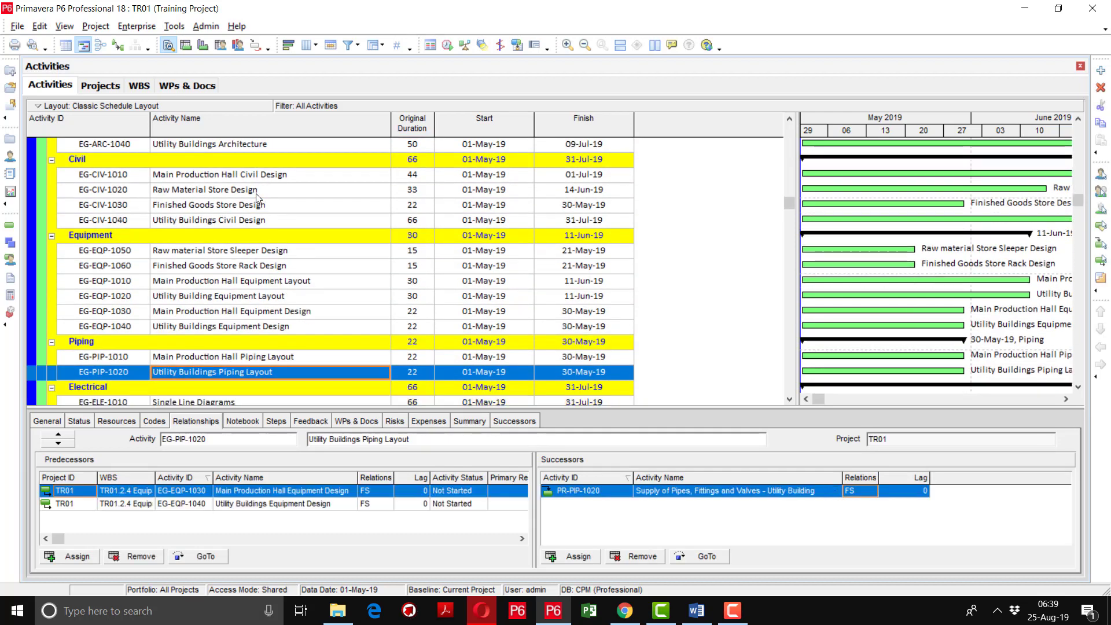
key(Down)
key(Down)
key(Down)
key(Down)
key(Down)
key(Down)
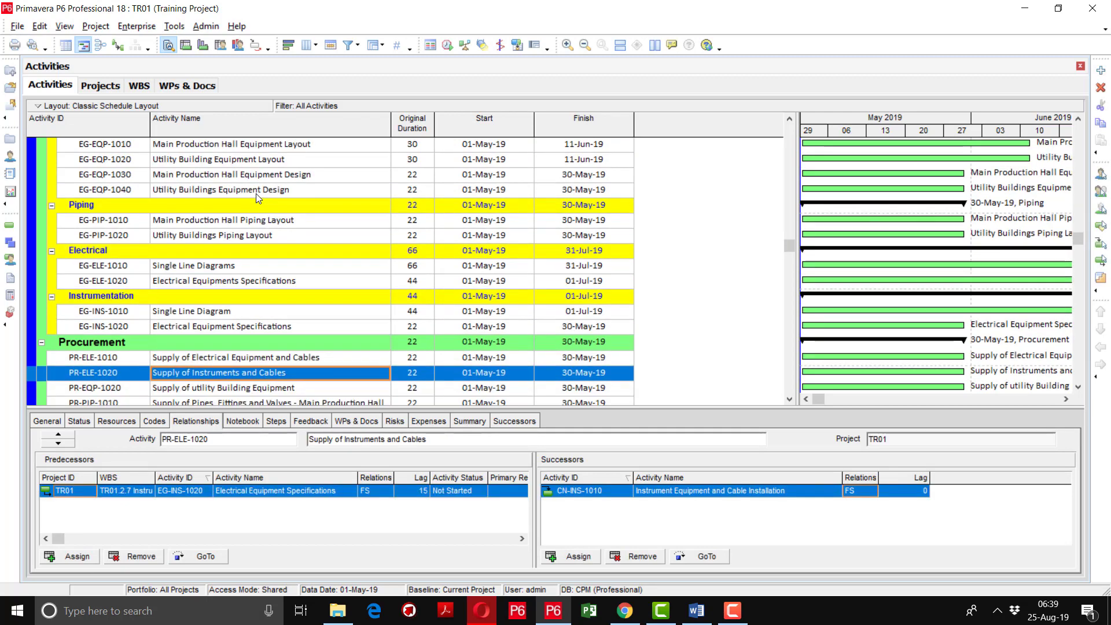
Examine the predecessors and successors of the remaining Procurement activities, down to Mobilization of Equipment and Manpower under Construction
key(Down)
key(Down)
key(Down)
key(Down)
key(Down)
key(Down)
key(Down)
key(Down)
key(Down)
key(Down)
key(Down)
key(Down)
key(Down)
key(Down)
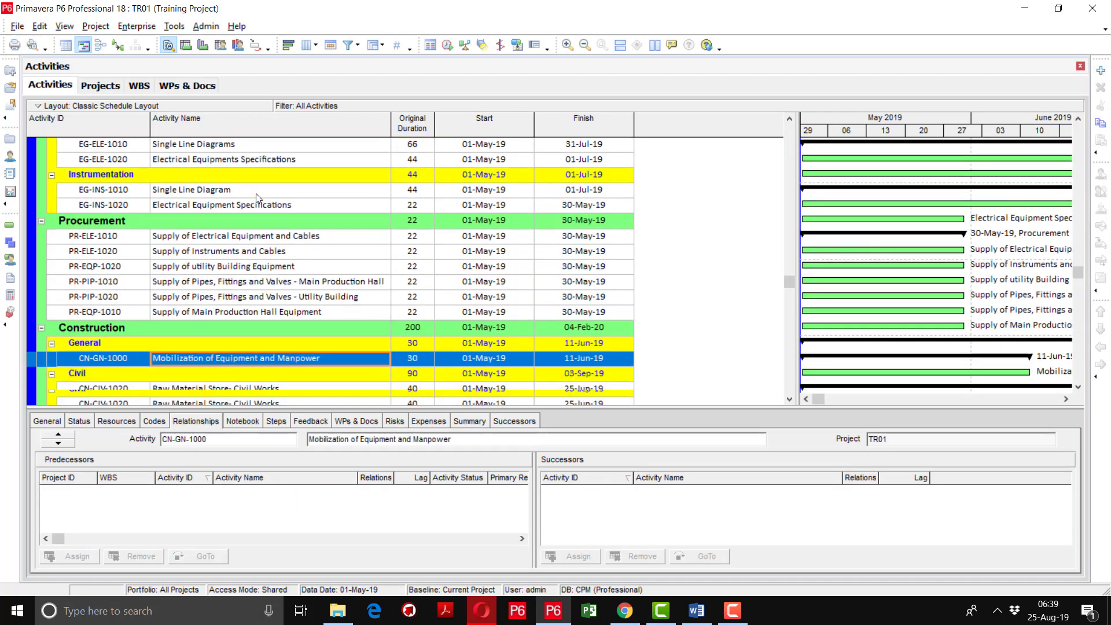
Examine the predecessors and successors of the Construction activities in the Civil, Mechanical, Equipment and Piping groups
key(Down)
key(Down)
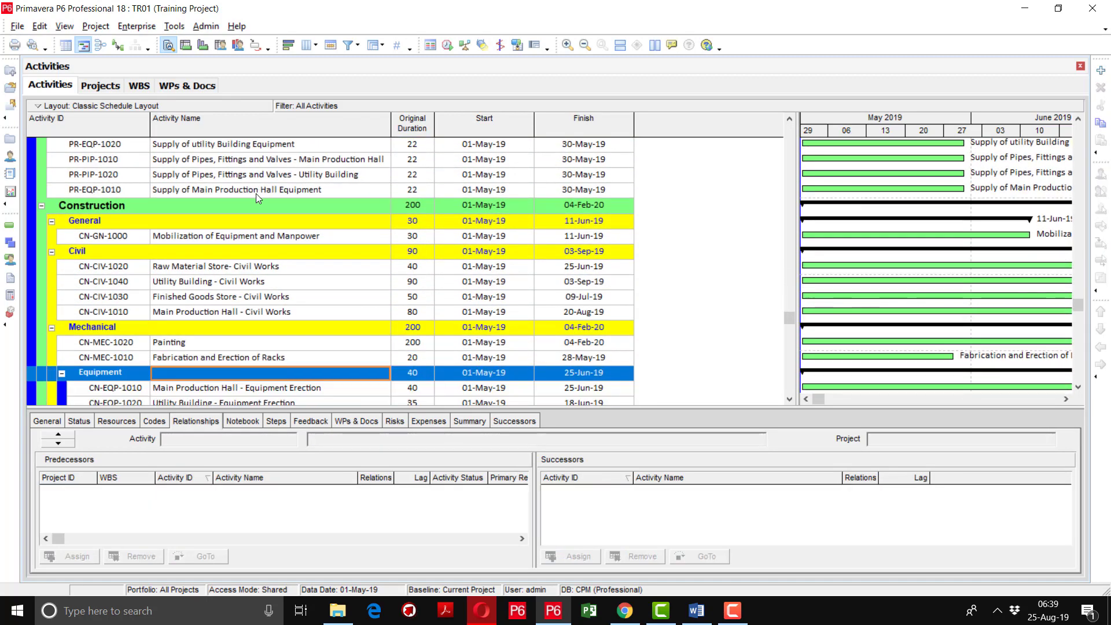
key(Down)
key(Down)
key(Down)
key(Down)
key(Down)
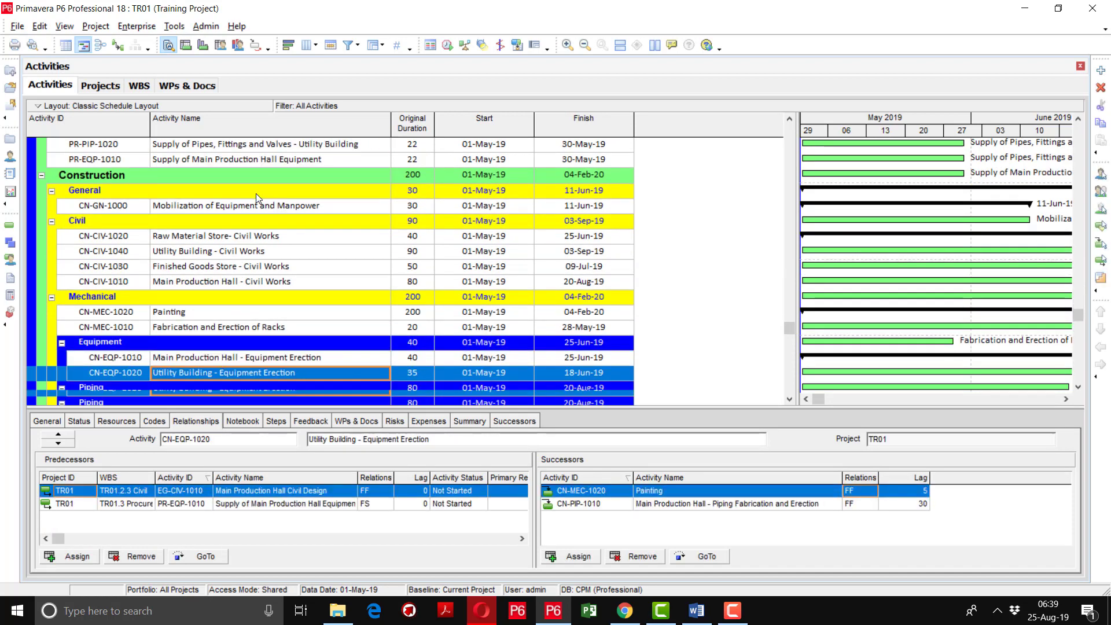
key(Down)
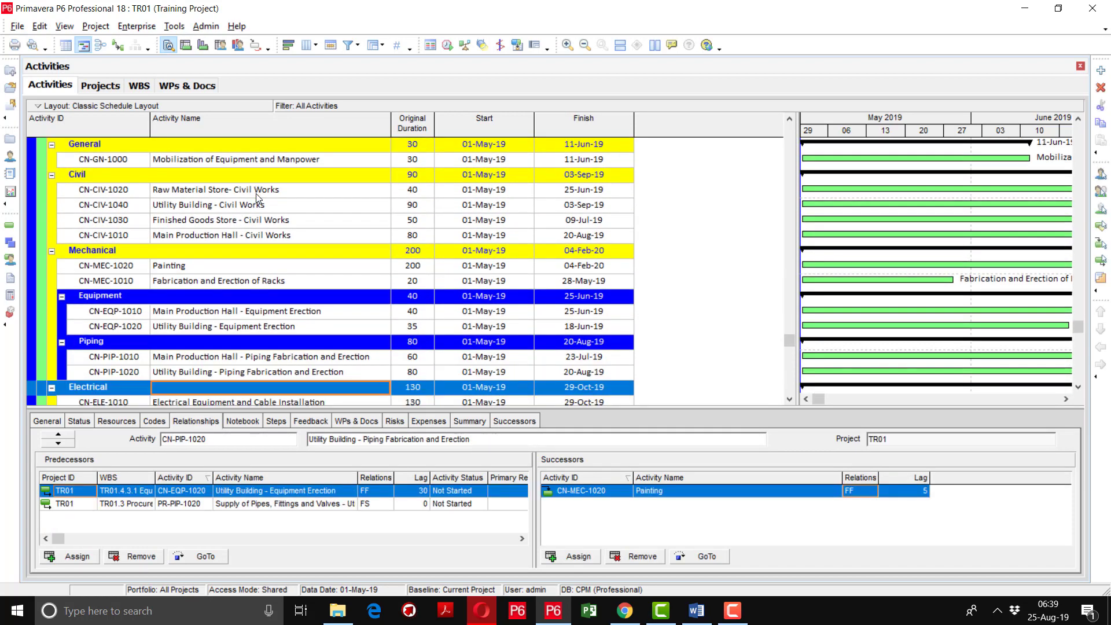
Examine the predecessors and successors of the Electrical and Instrumentation construction activities and the Commissioning activities, down to Final Commissioning
key(Down)
key(Down)
key(Down)
key(Down)
key(Down)
key(Down)
key(Down)
key(Down)
key(Down)
key(Down)
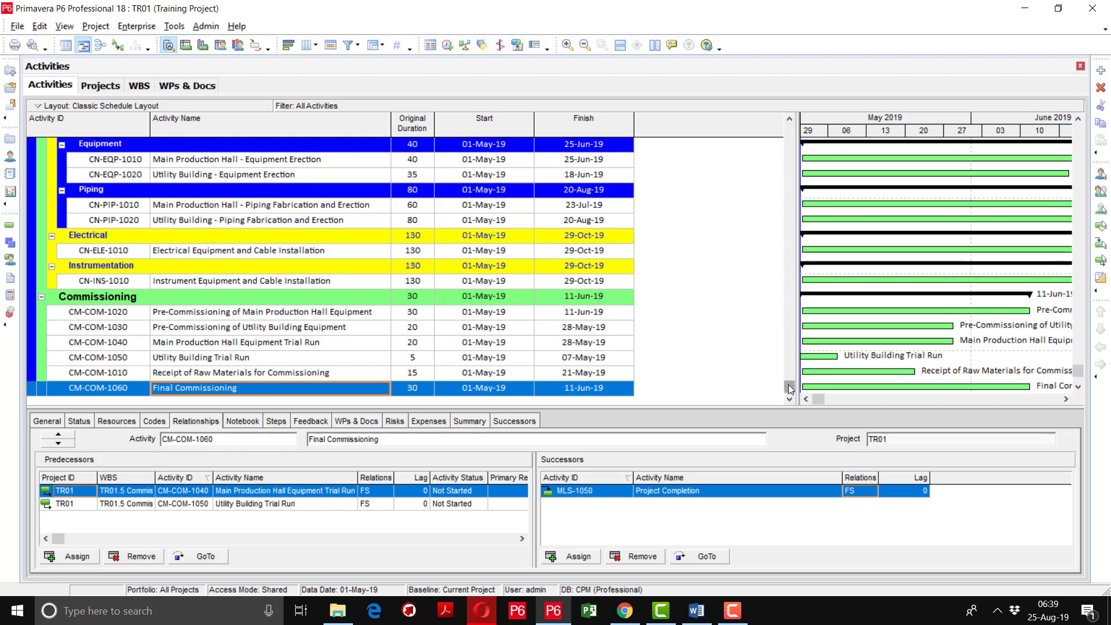
Add the Successor Details column from the Lists category after the Finish column in the activity table
drag(791, 387, 787, 121)
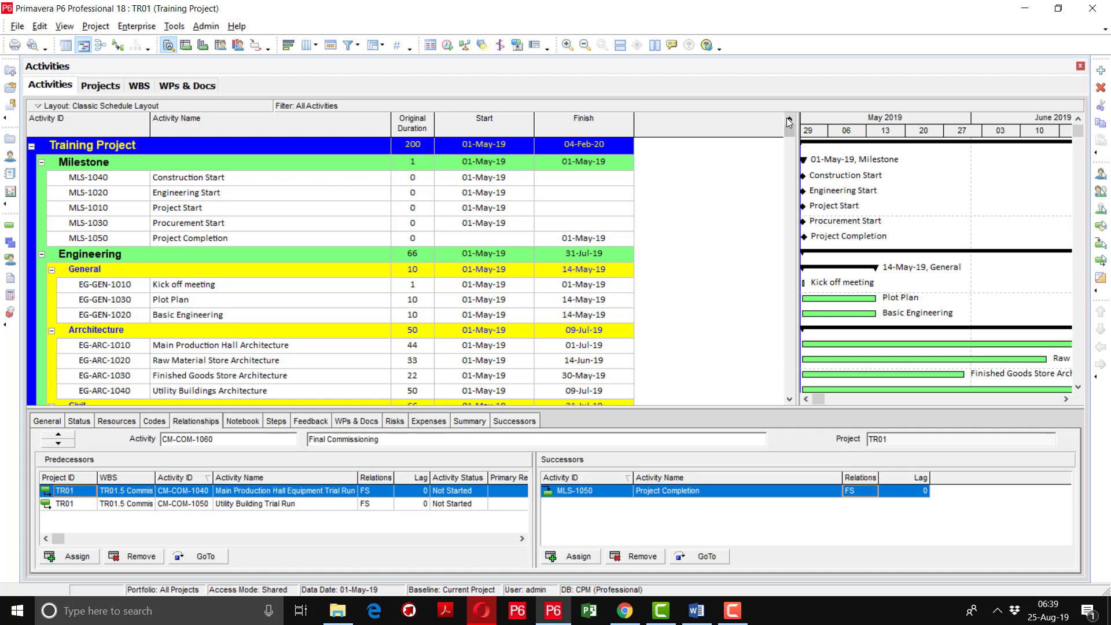
right_click(689, 132)
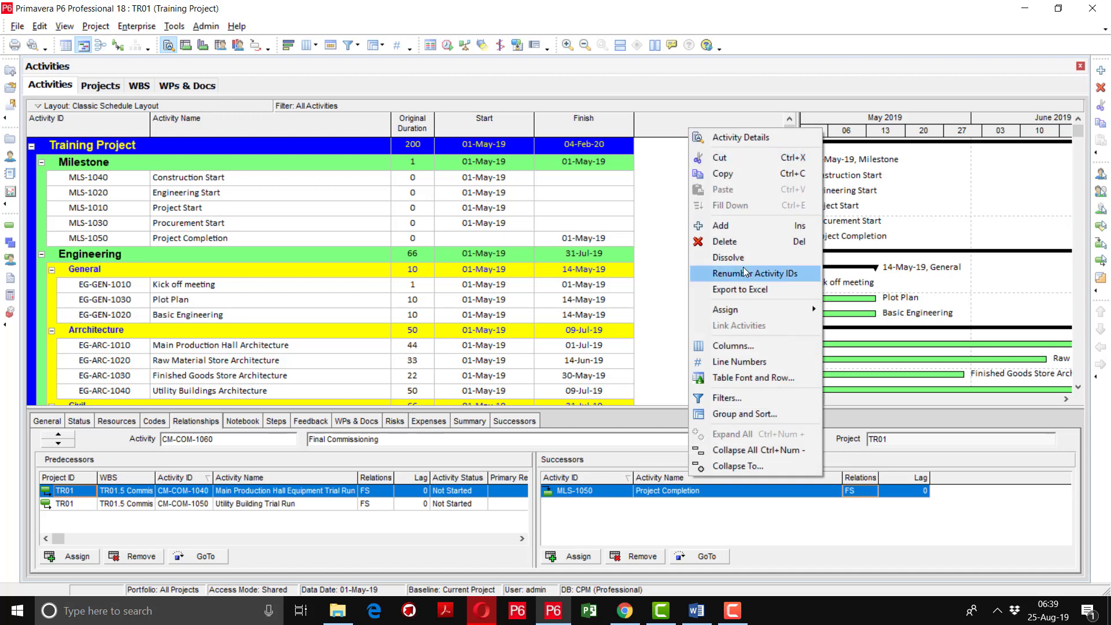
click(744, 345)
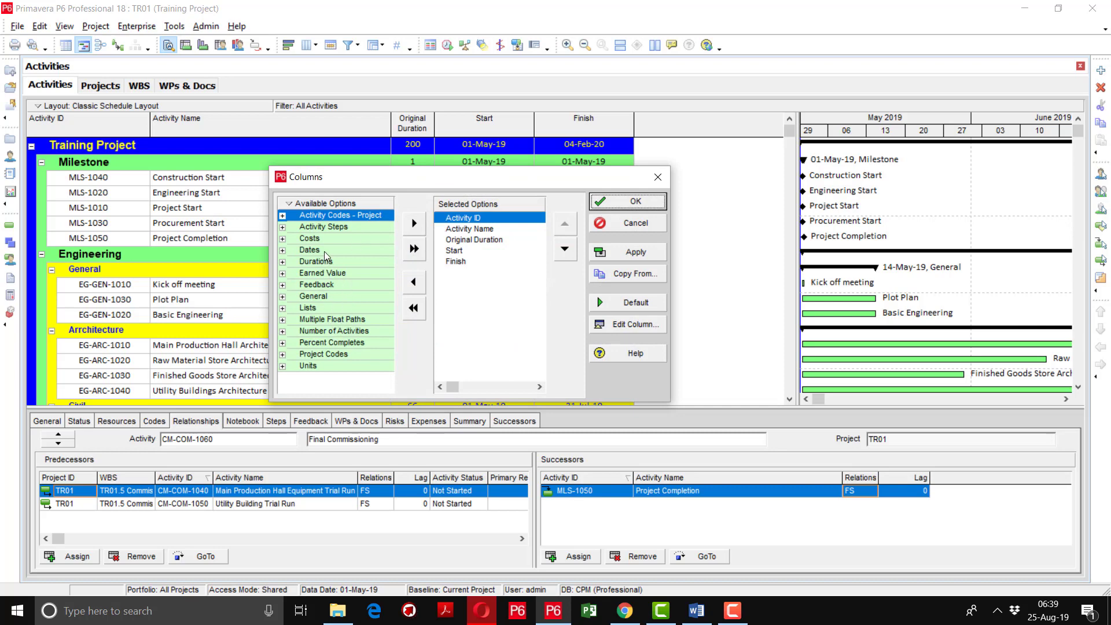
click(283, 308)
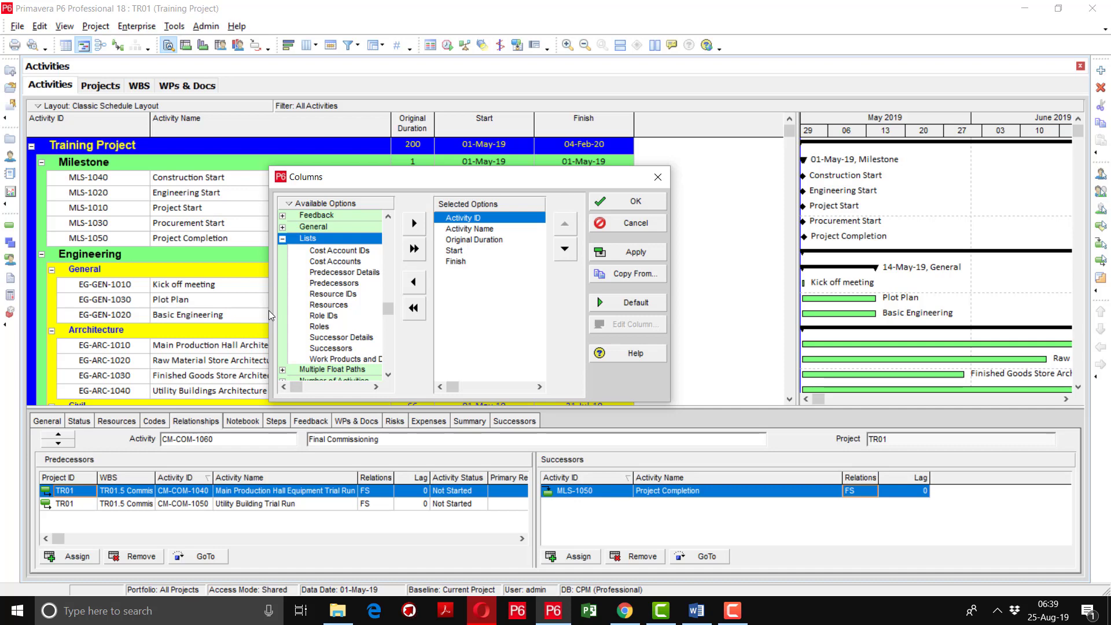
drag(270, 312, 193, 305)
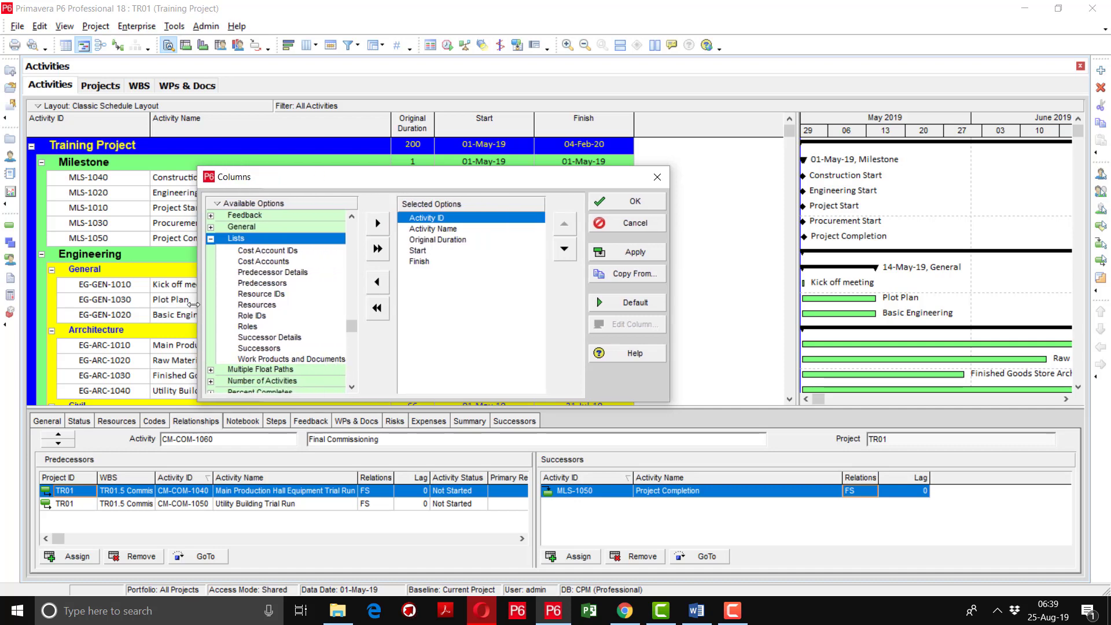
click(283, 342)
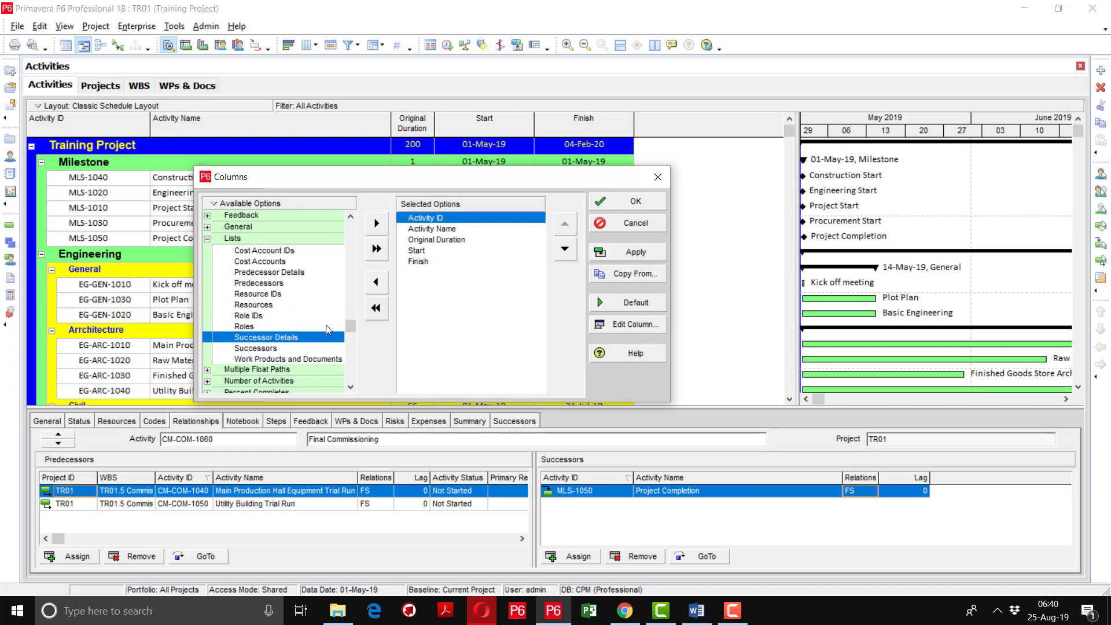
click(423, 264)
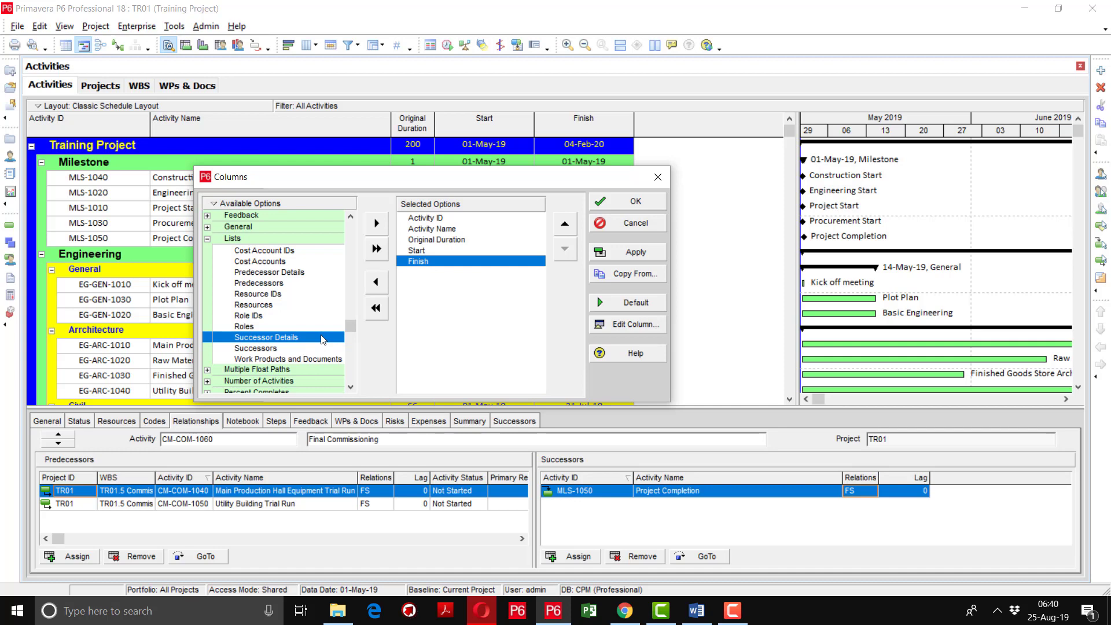
click(376, 229)
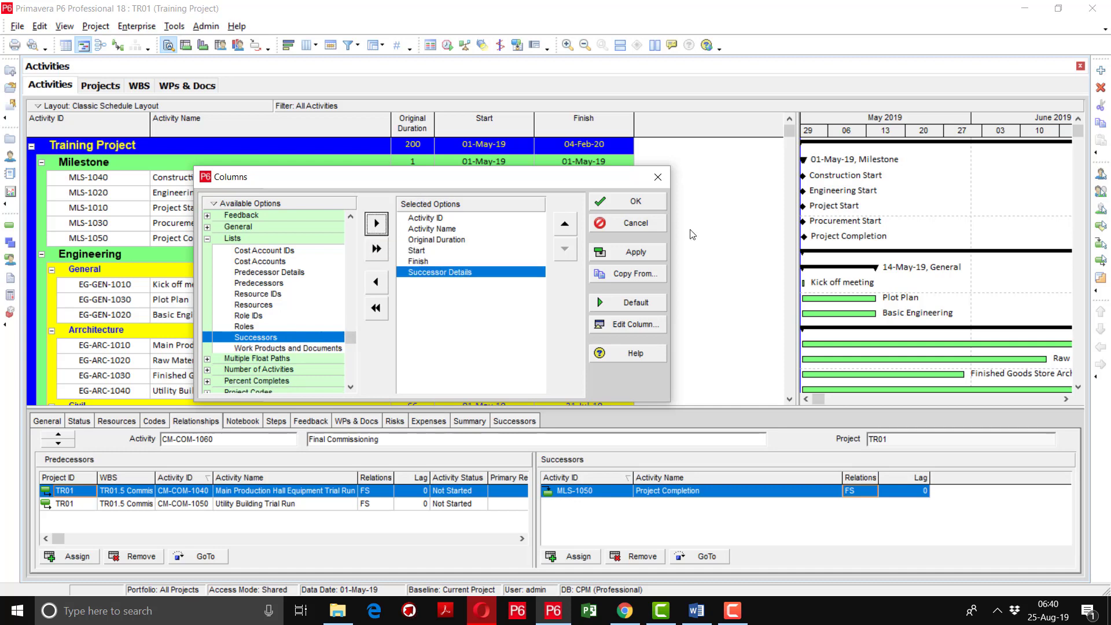
click(648, 258)
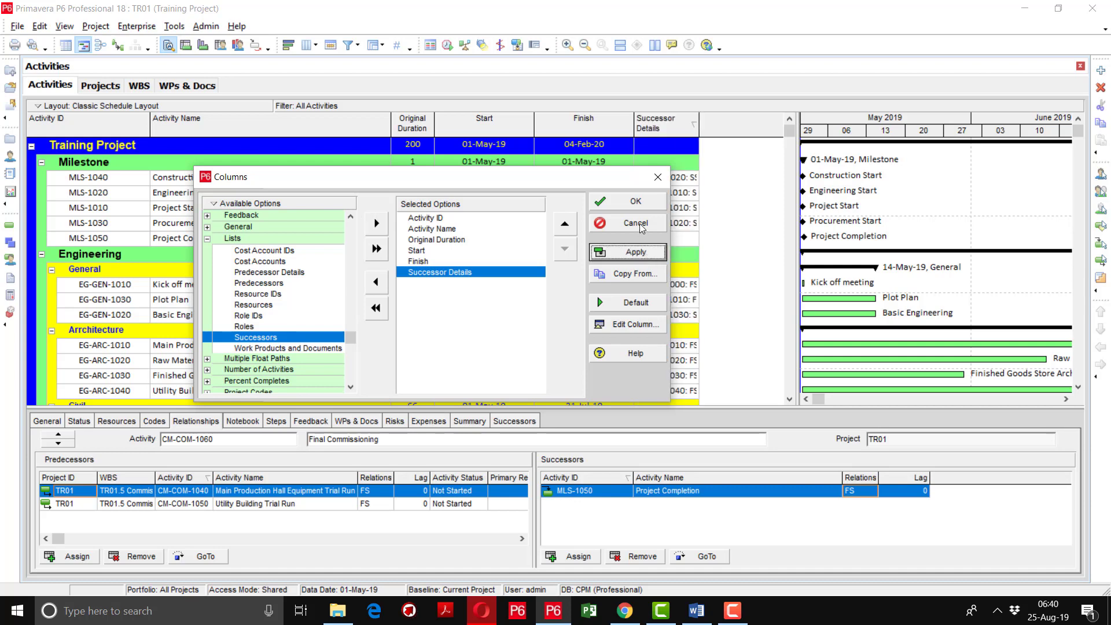
click(635, 200)
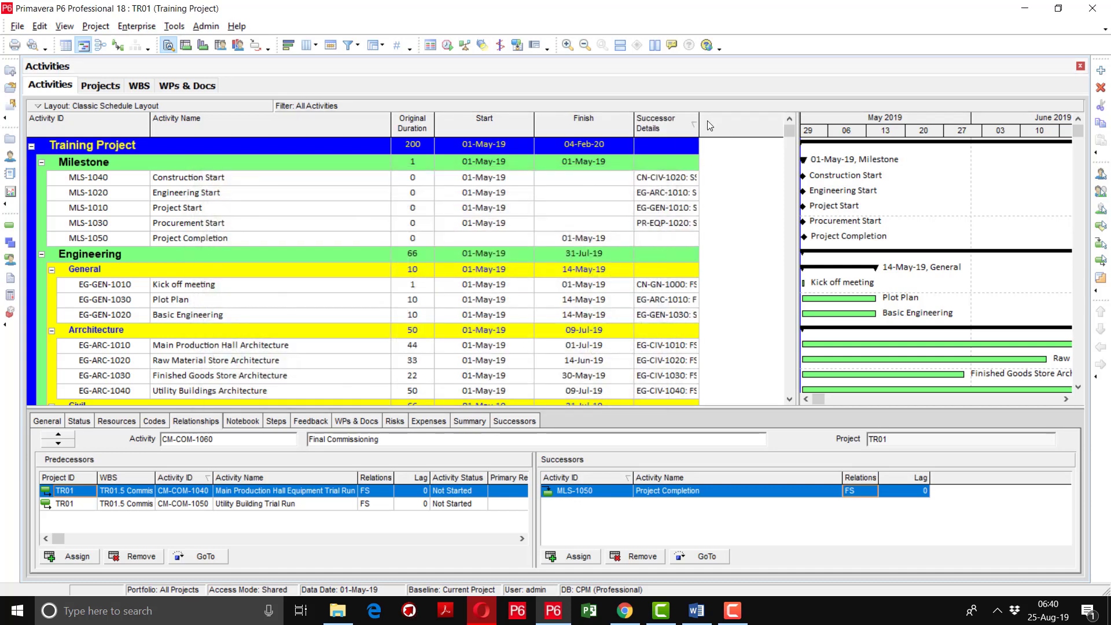
Widen the Successor Details column and the table area beside the Gantt chart, and sort the activities by Activity ID
drag(699, 125, 768, 129)
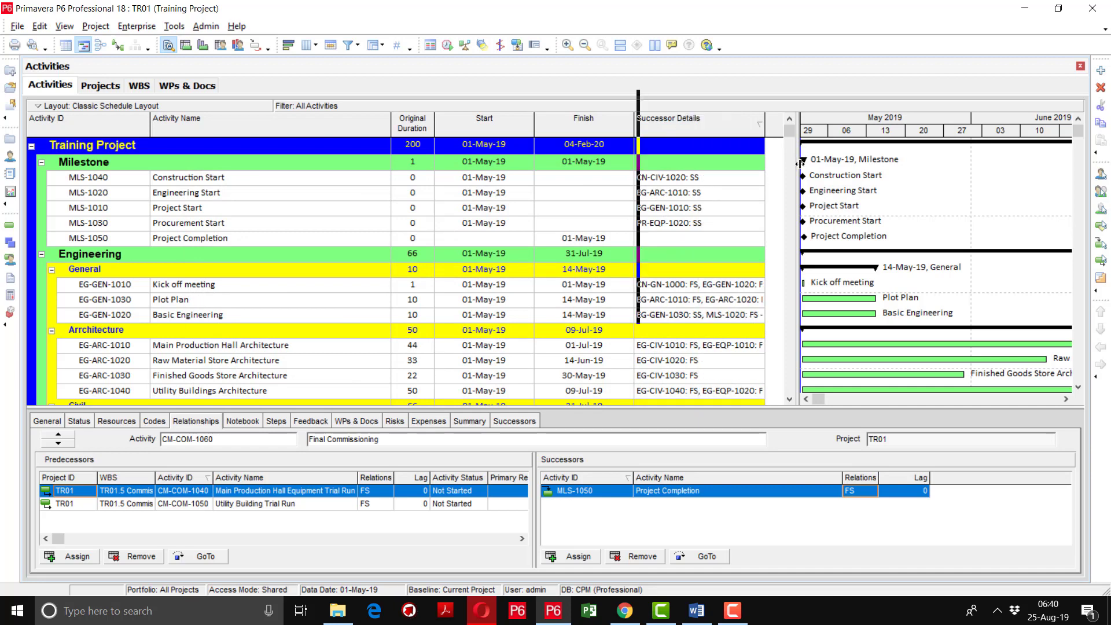
drag(869, 184, 869, 184)
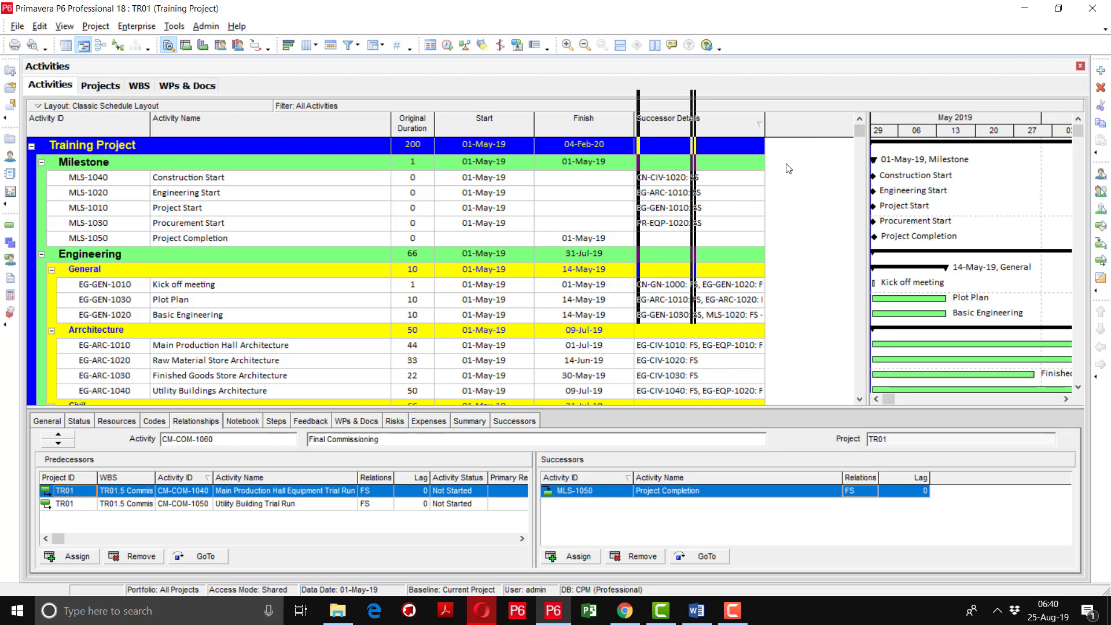
click(725, 179)
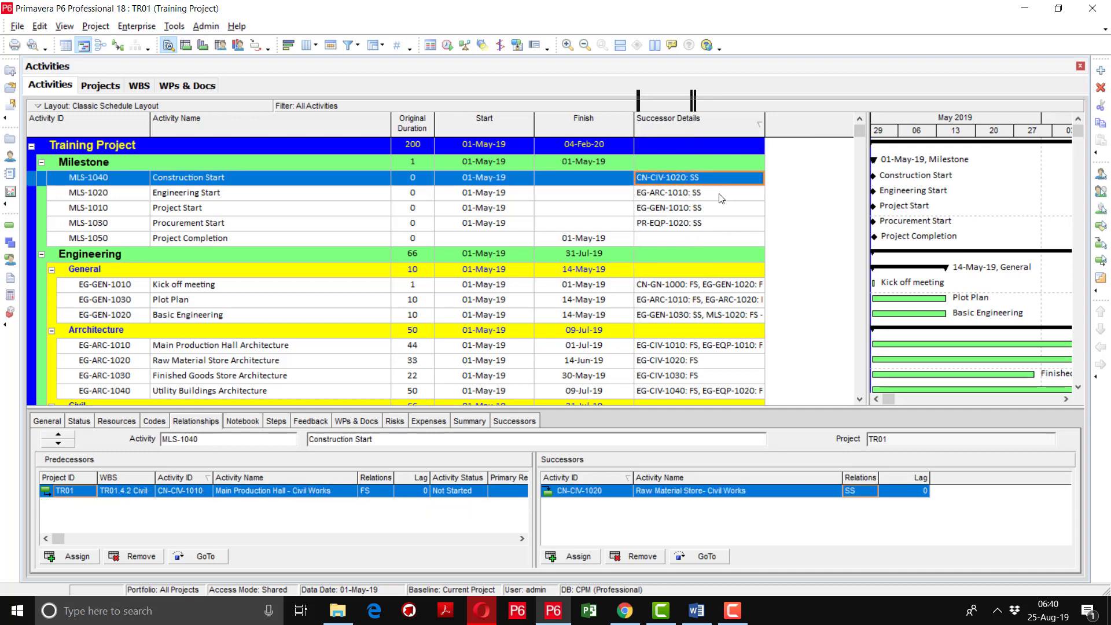
click(91, 129)
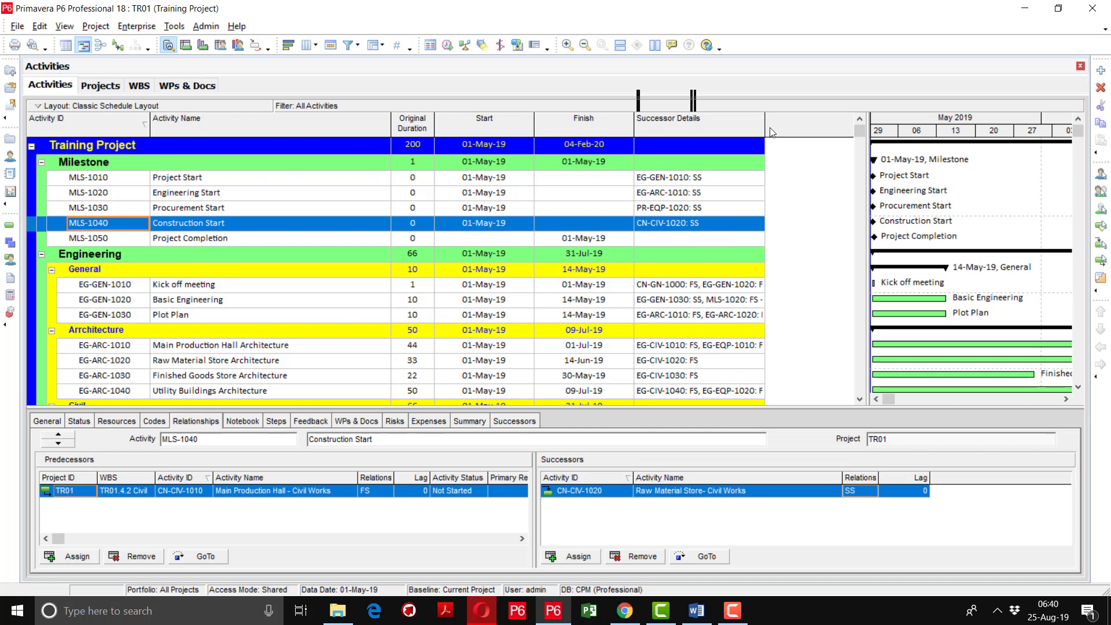
drag(766, 129, 840, 139)
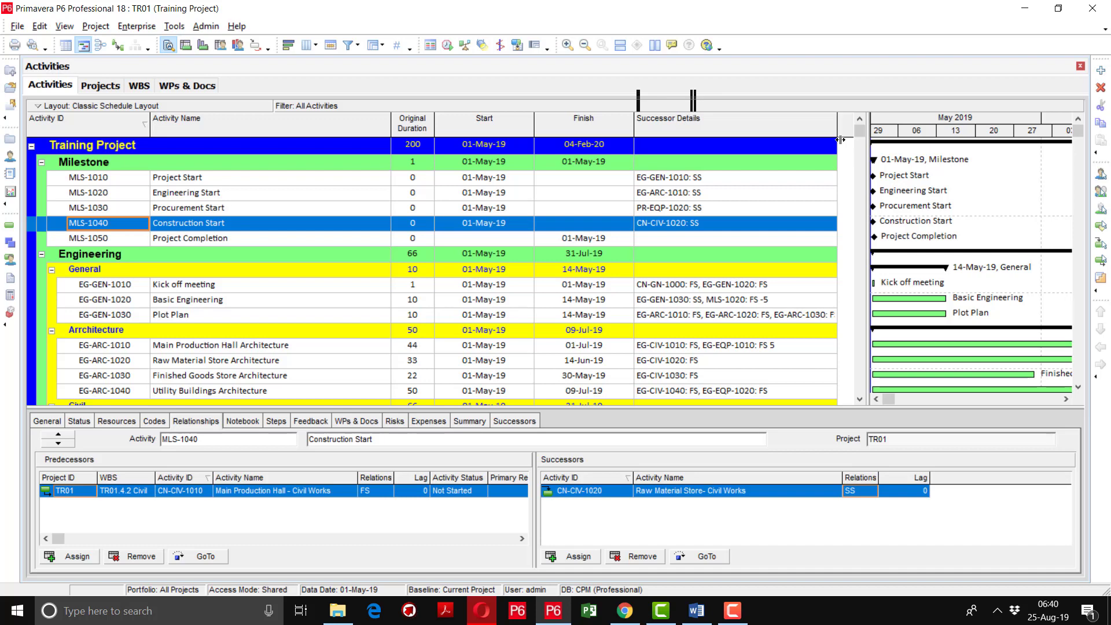
Examine the successor details of the General and Architecture engineering activities, from Basic Engineering down to the Civil group
click(745, 300)
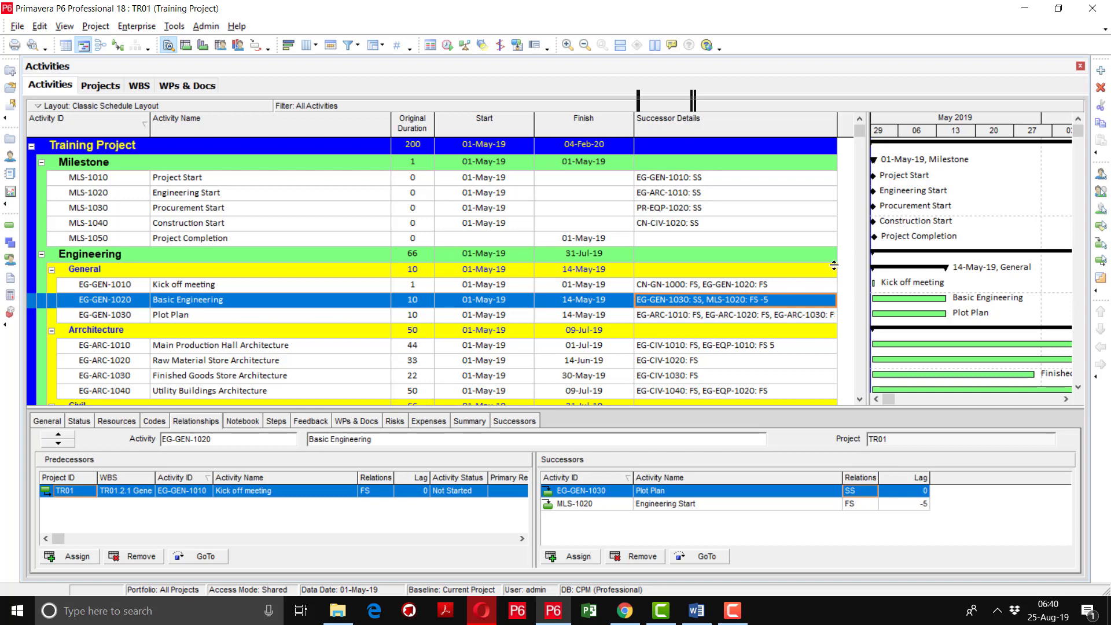
click(806, 317)
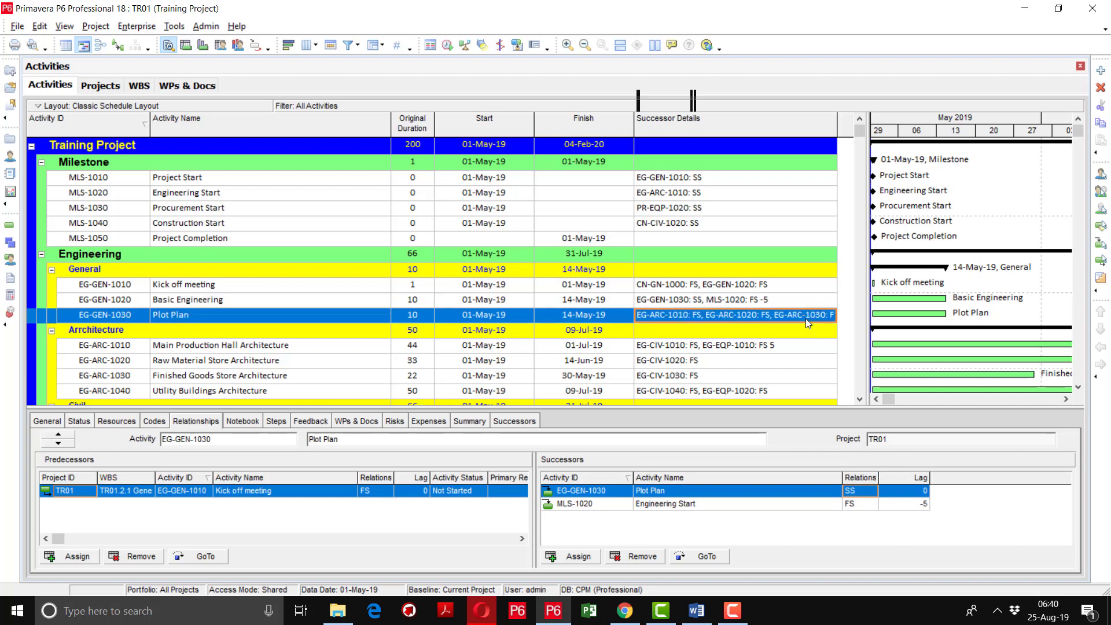
click(792, 291)
key(Down)
key(Down)
key(Down)
key(Down)
key(Down)
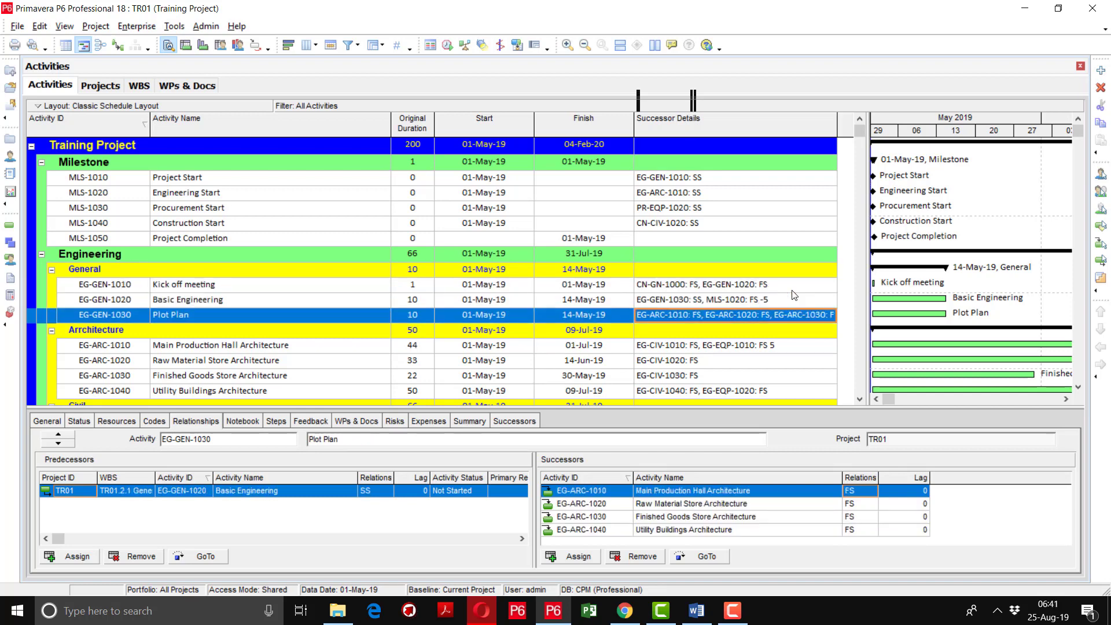
key(Down)
key(Down)
key(Down)
key(Down)
key(Down)
key(Down)
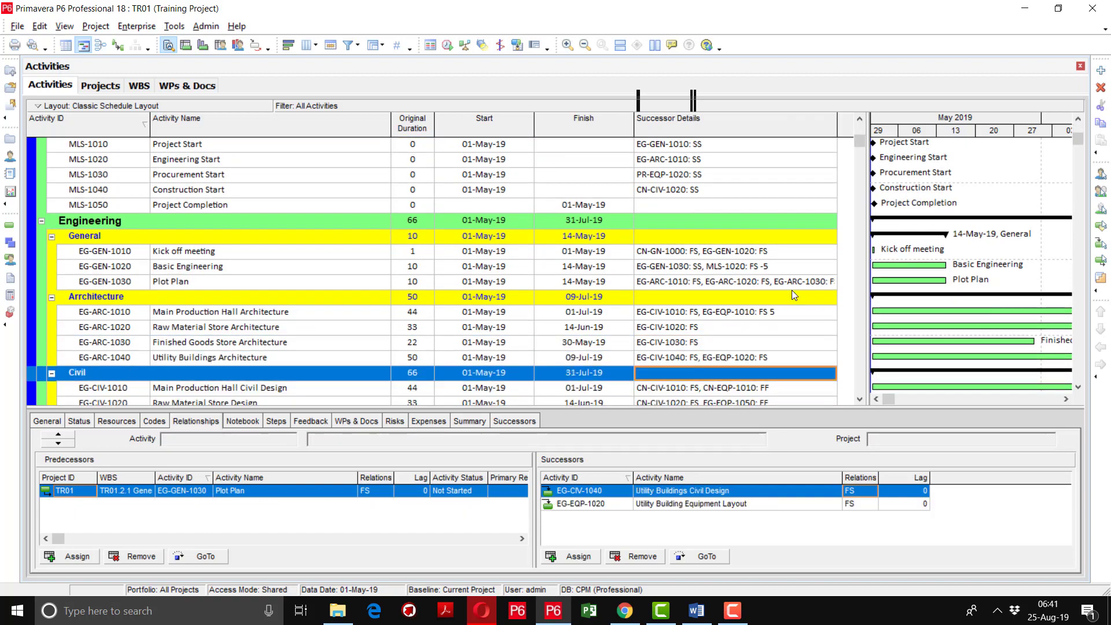
Examine the successor details of the Civil, Equipment and Piping engineering activities, down to Utility Buildings Piping Layout
key(Down)
key(Down)
key(Down)
key(Down)
key(Down)
key(Down)
key(Down)
key(Down)
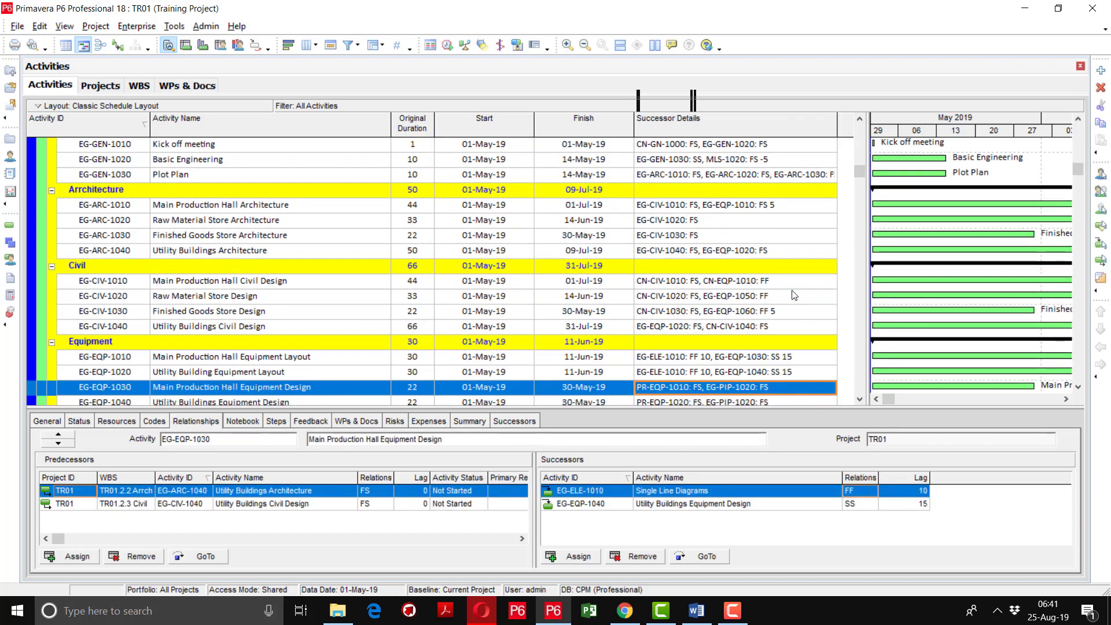
key(Down)
key(Down)
key(Down)
key(Down)
key(Down)
key(Down)
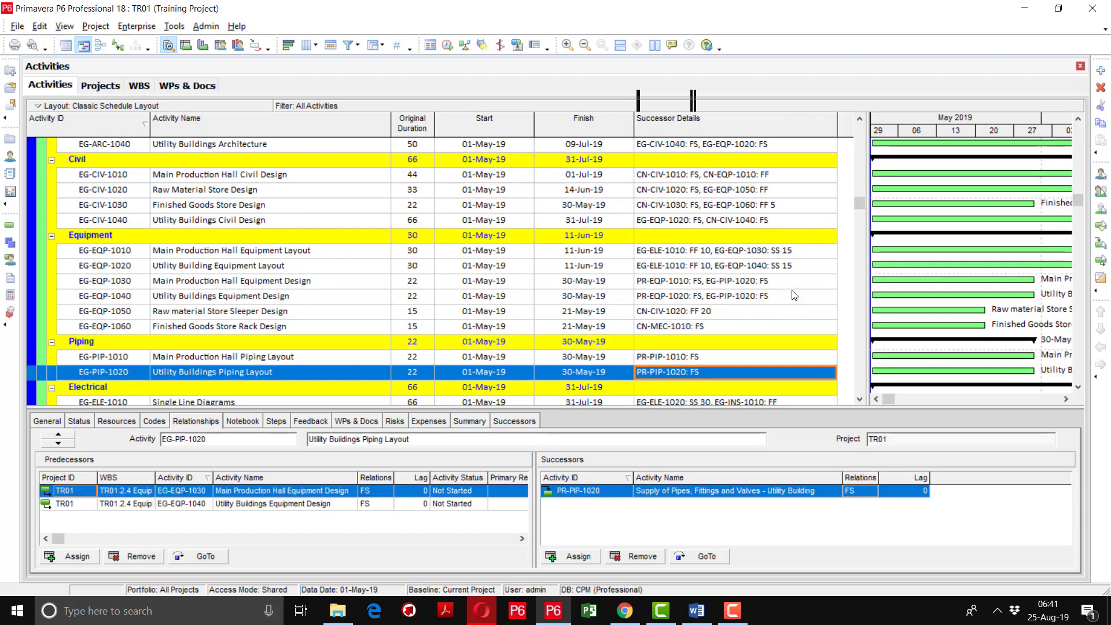
Examine the successor details of the Electrical, Instrumentation and Procurement activities, down to Mobilization of Equipment and Manpower
key(Down)
key(Down)
key(Down)
key(Down)
key(Down)
key(Down)
key(Down)
key(Down)
key(Down)
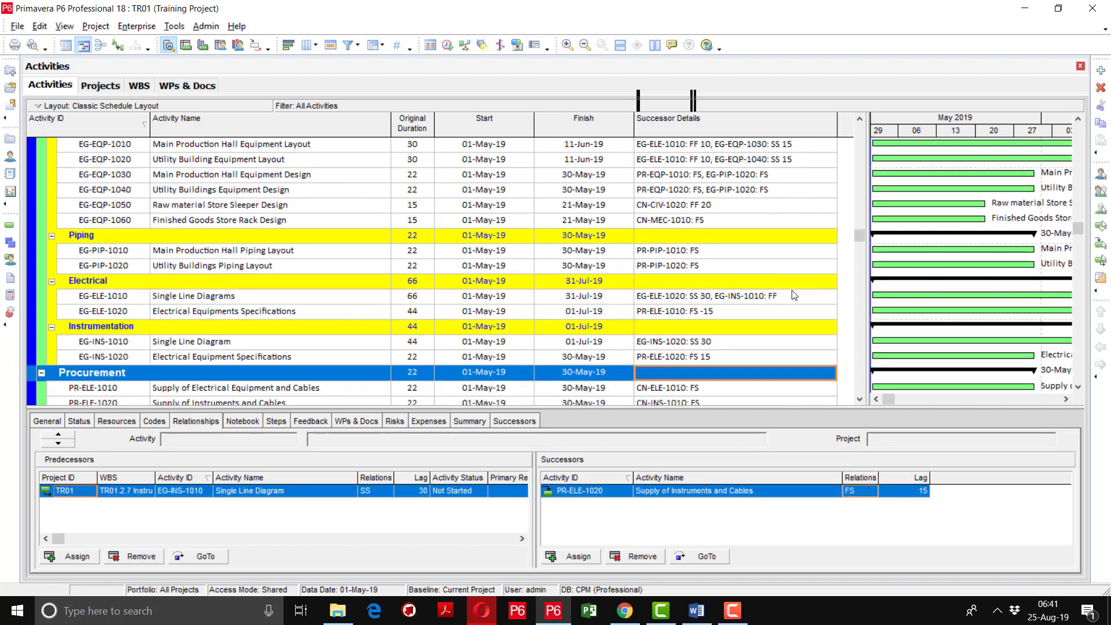
key(Down)
key(Down)
key(Down)
key(Down)
key(Down)
key(Down)
key(Down)
key(Down)
key(Down)
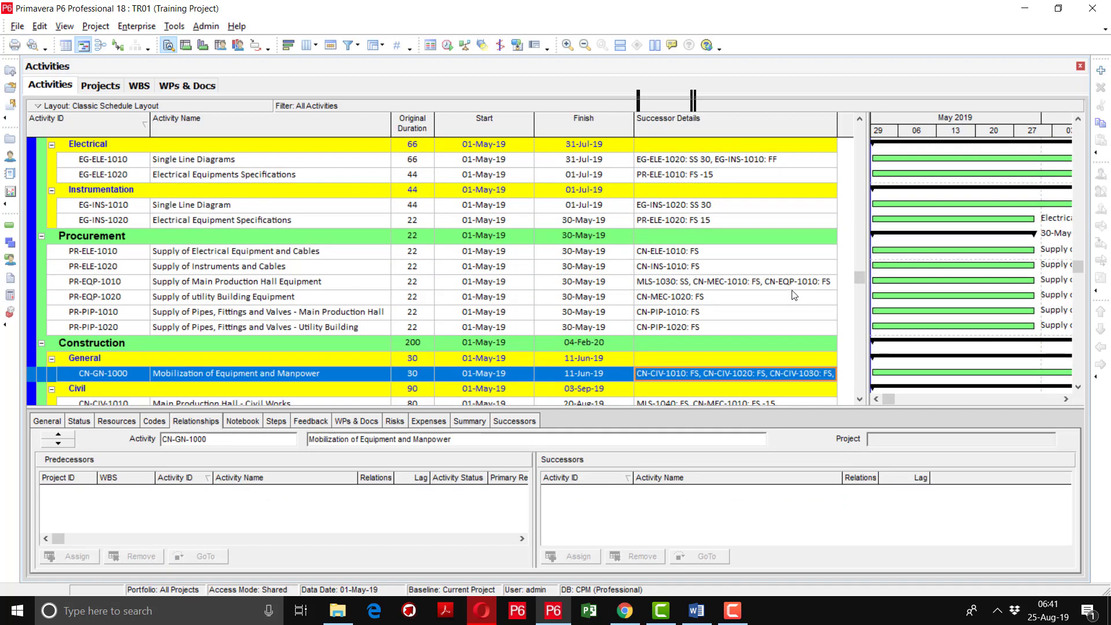
Examine the successor details of the Civil, Mechanical and Equipment construction activities, down to Main Production Hall Piping Fabrication and Erection
key(Down)
key(Down)
key(Down)
key(Down)
key(Down)
key(Down)
key(Down)
key(Down)
key(Down)
key(Down)
key(Down)
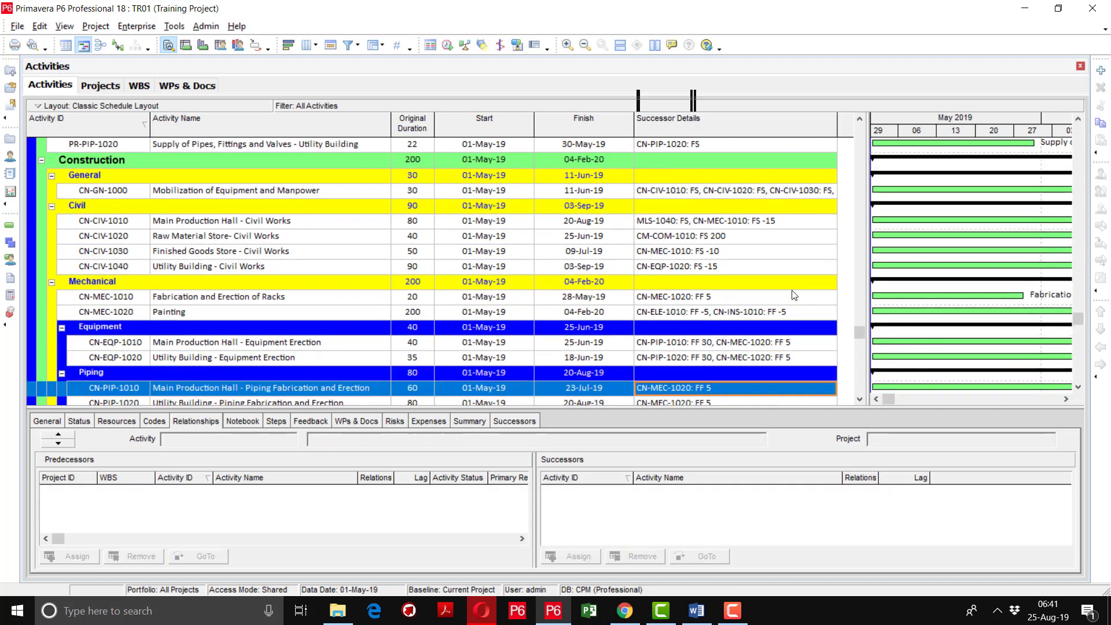
Examine the successor details of the remaining construction and the Commissioning activities down to Final Commissioning, and return to the Training Project's first activities
key(Down)
key(Down)
key(Down)
key(Down)
key(Down)
key(Down)
key(Down)
key(Down)
key(Down)
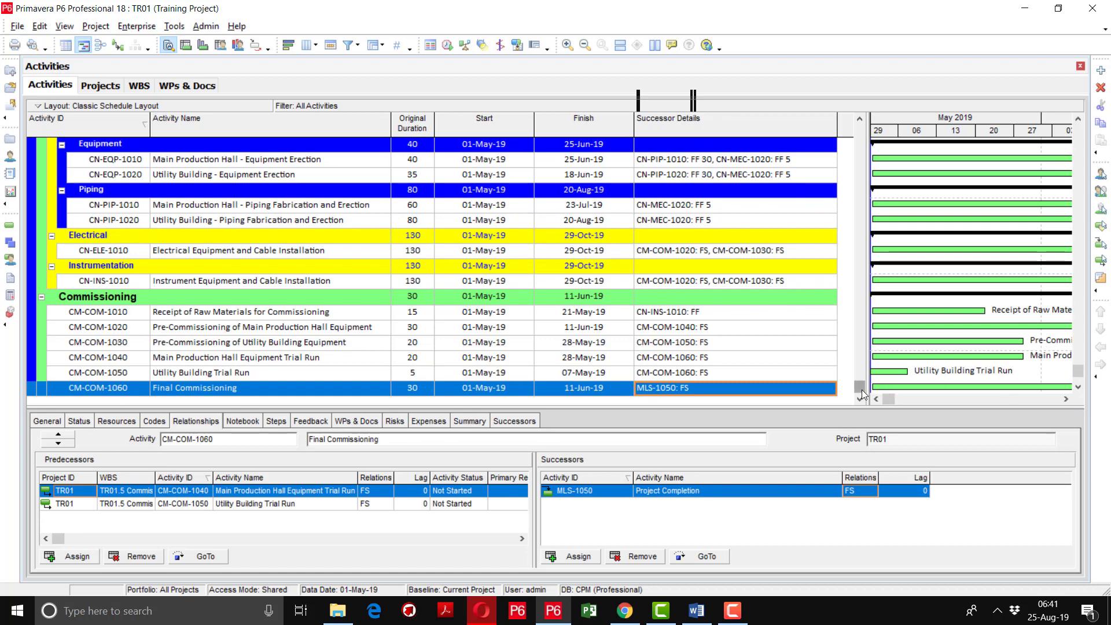
drag(862, 394, 852, 129)
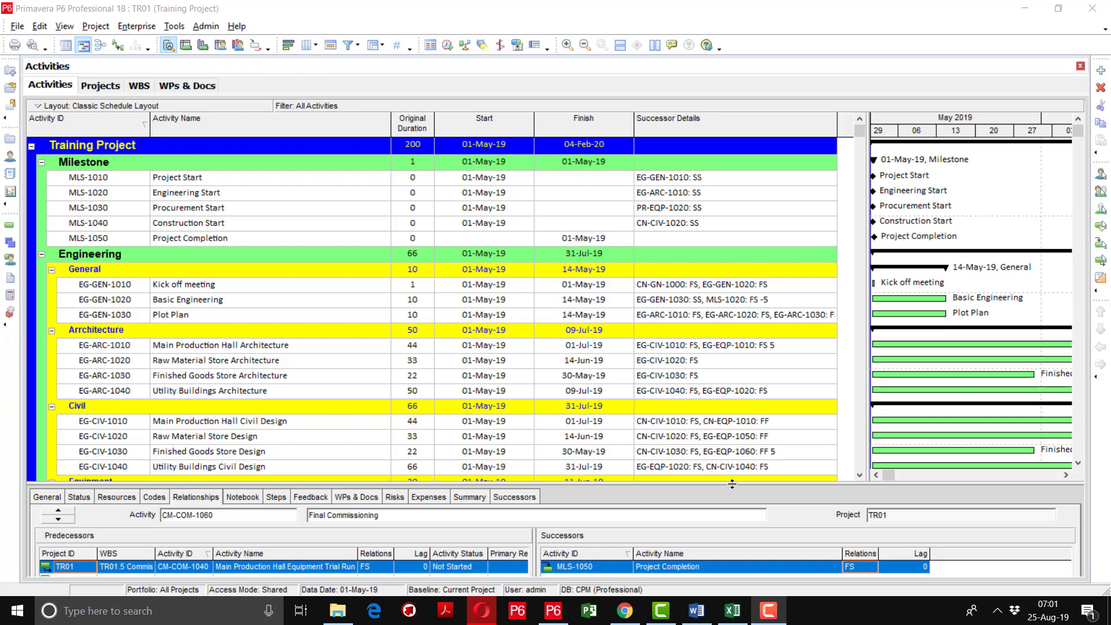
Switch to the relationship list in Excel and examine the Engineering Start entry's first successor, relationship type and lag
click(733, 610)
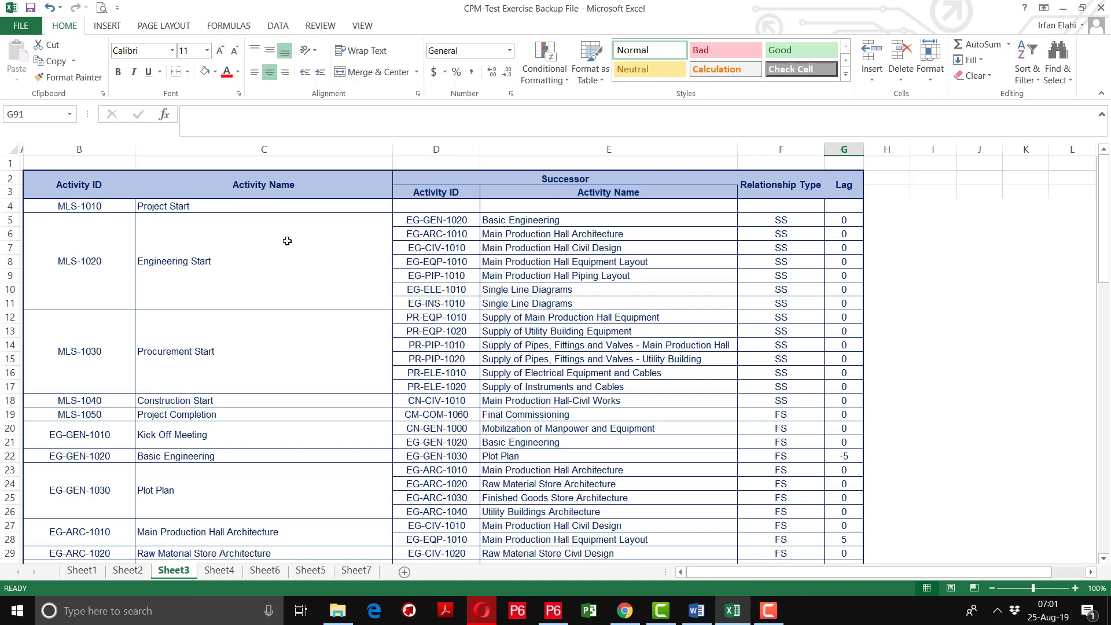
click(256, 254)
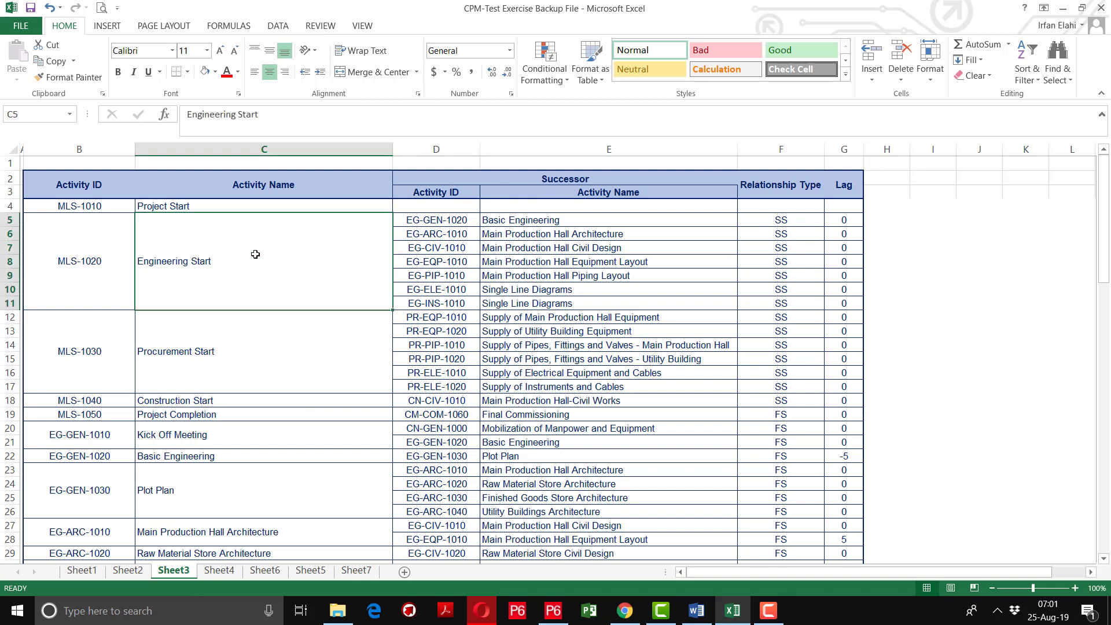
key(Right)
key(Right)
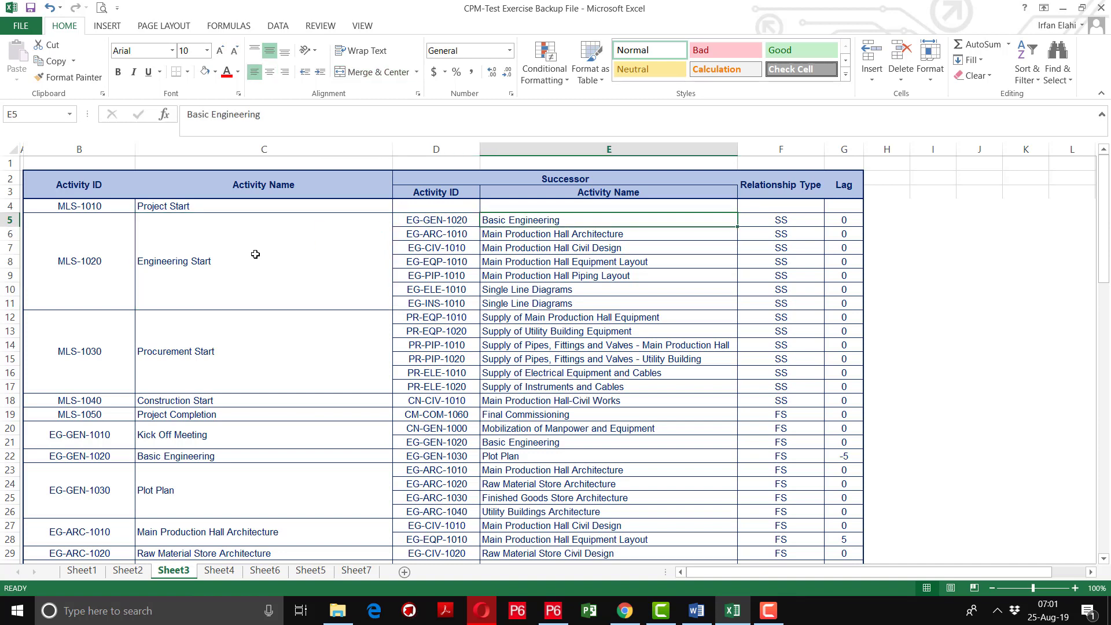
key(Right)
key(Right)
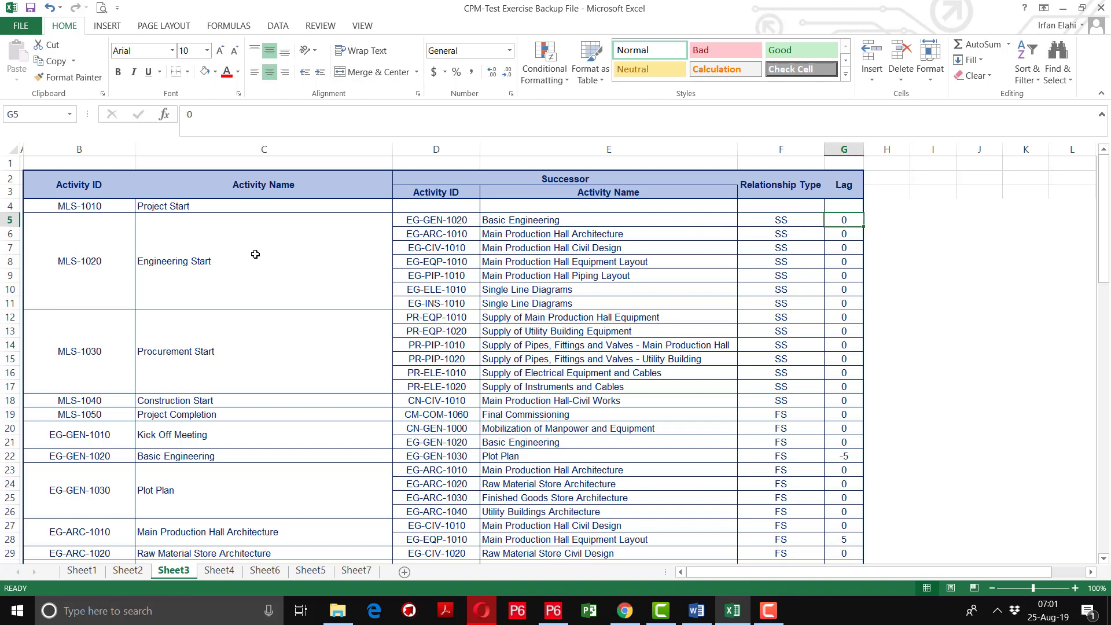
key(Left)
key(Left)
key(Left)
key(Left)
key(Left)
key(Left)
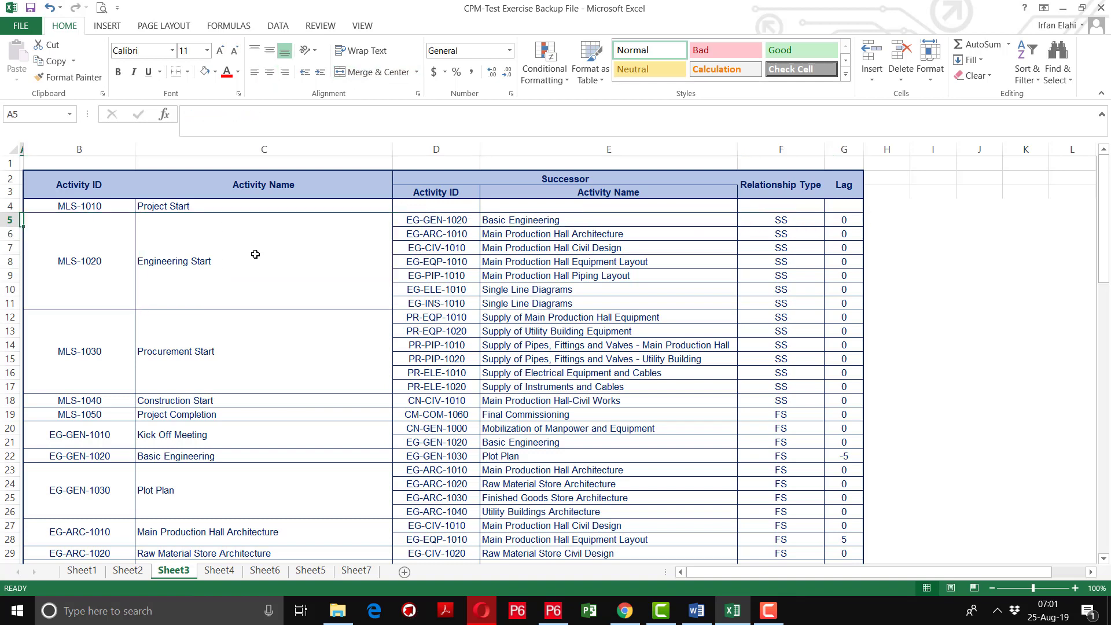
Examine the listed successors of Engineering Start and Procurement Start, from EG-GEN-1020 to PR-PIP-1010
key(Right)
key(Right)
key(Right)
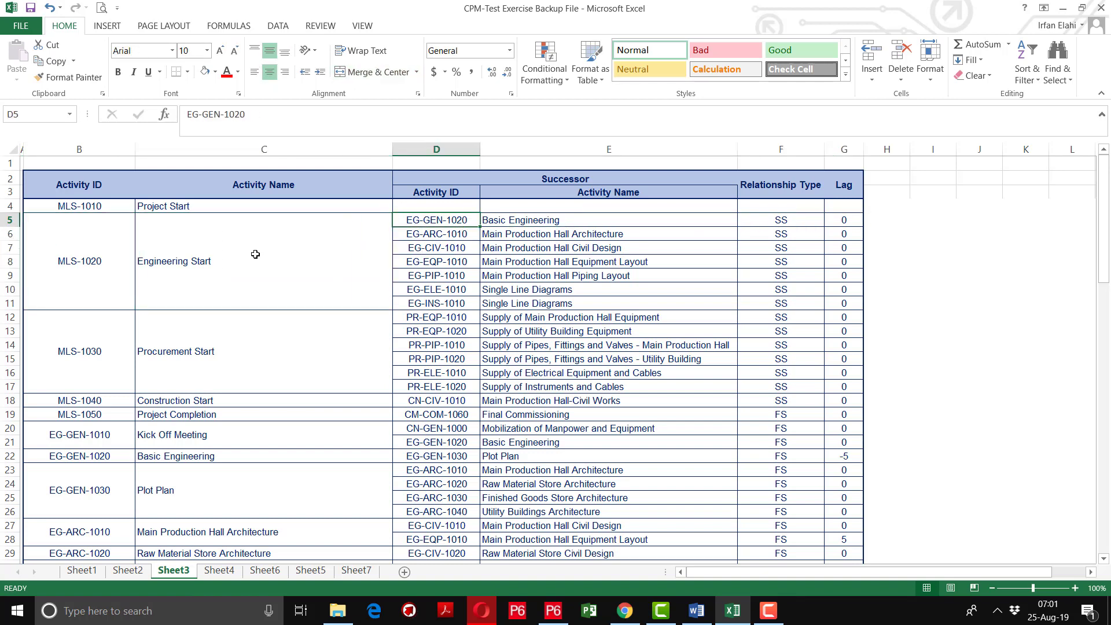
key(Down)
key(Down)
key(Down)
key(Down)
key(Down)
key(Down)
key(Down)
key(Down)
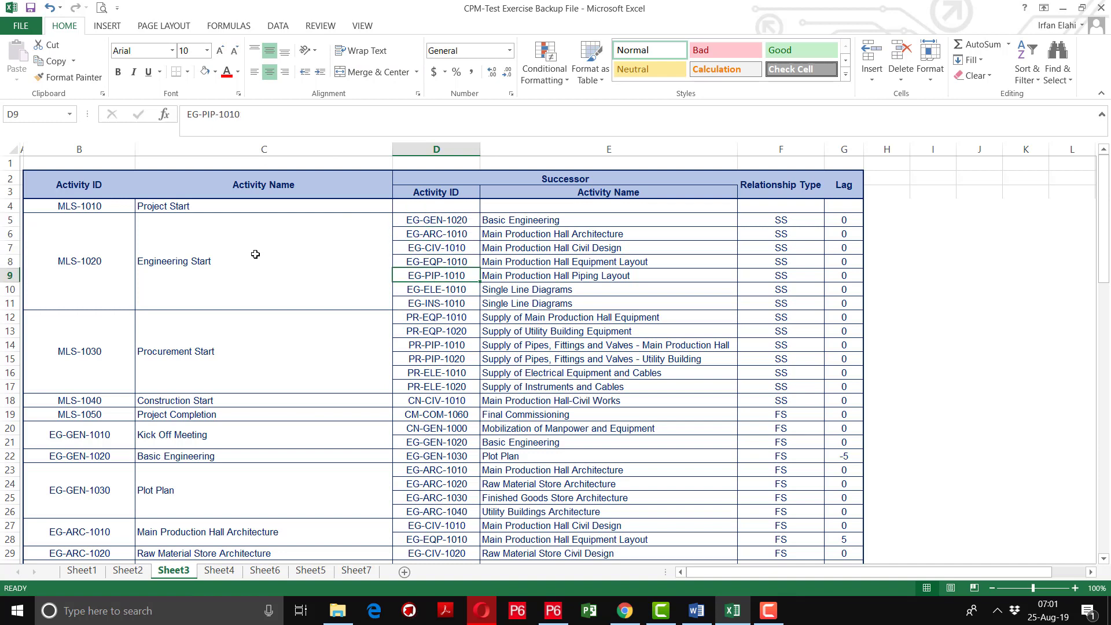
key(Down)
key(Down)
key(Down)
key(Down)
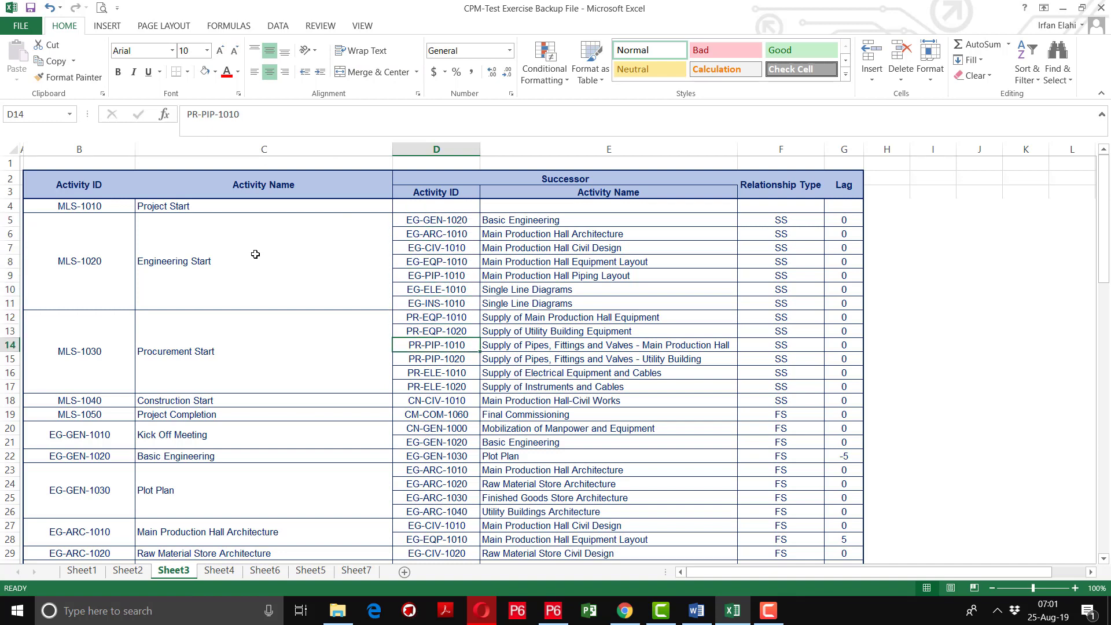
Examine the successors from the rest of Procurement Start through the Plot Plan to Finished Goods Store Architecture, down to row 30
key(Down)
key(Down)
key(Down)
key(Down)
key(Down)
key(Down)
key(Down)
key(Down)
key(Down)
key(Down)
key(Down)
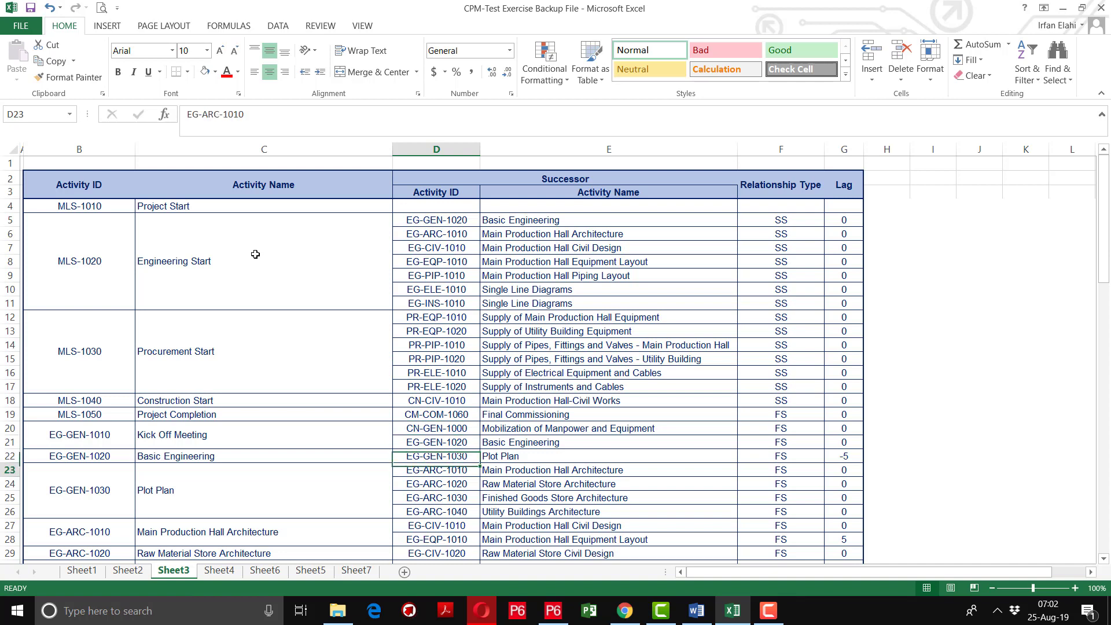
key(Down)
key(Down)
key(Down)
key(Down)
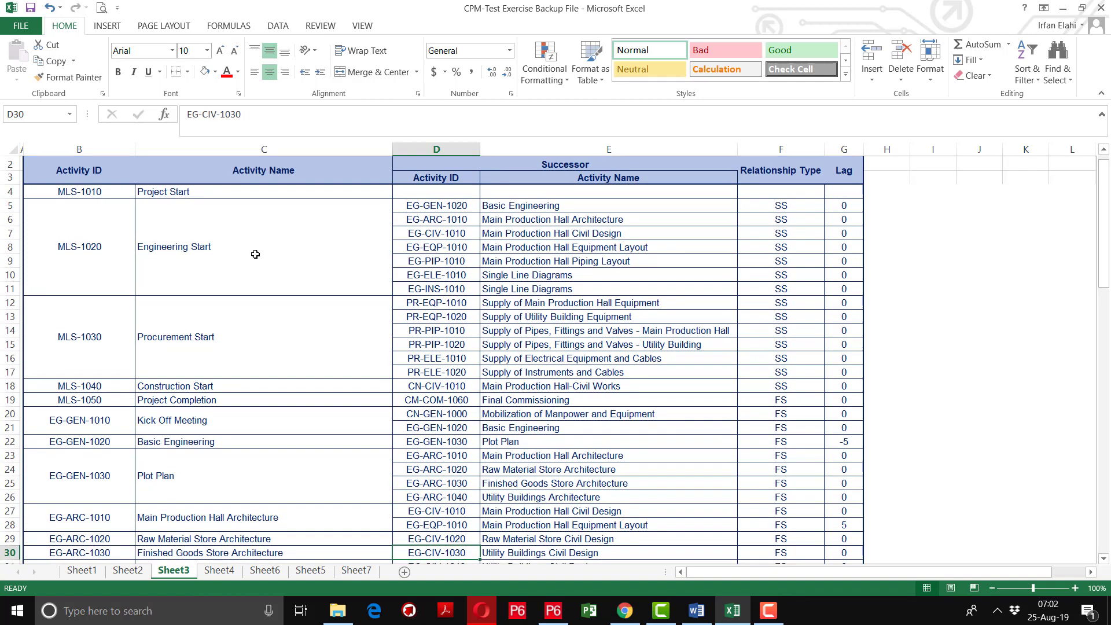
Examine the listed successors from Utility Buildings Architecture to Finished Goods Store Civil Design, down to row 38
key(Down)
key(Down)
key(Down)
key(Down)
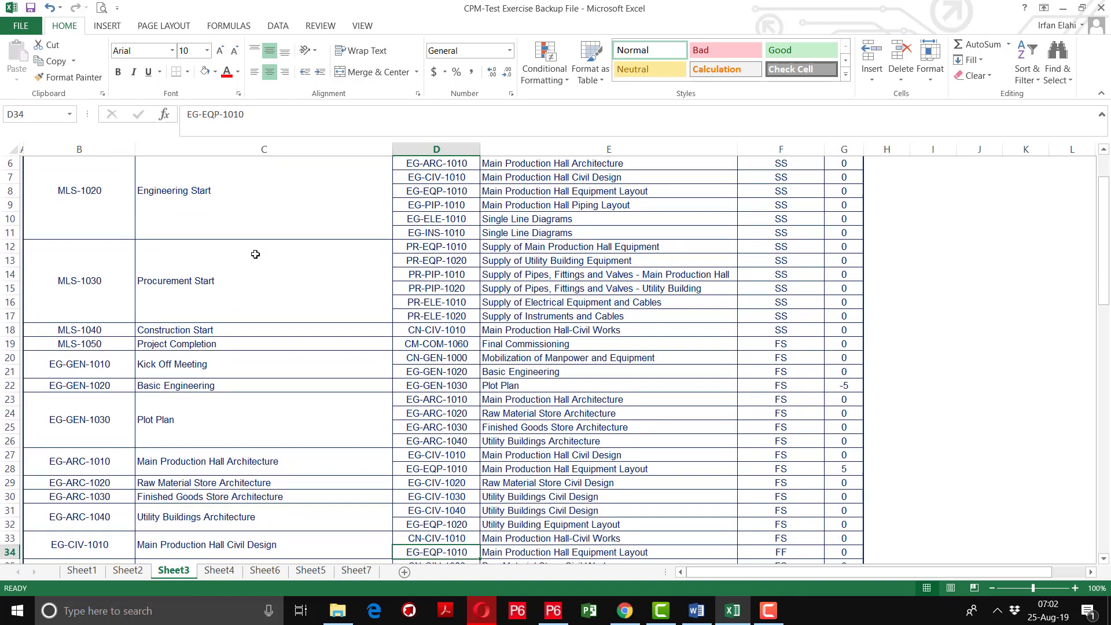
key(Down)
key(Down)
key(Down)
key(Down)
key(Down)
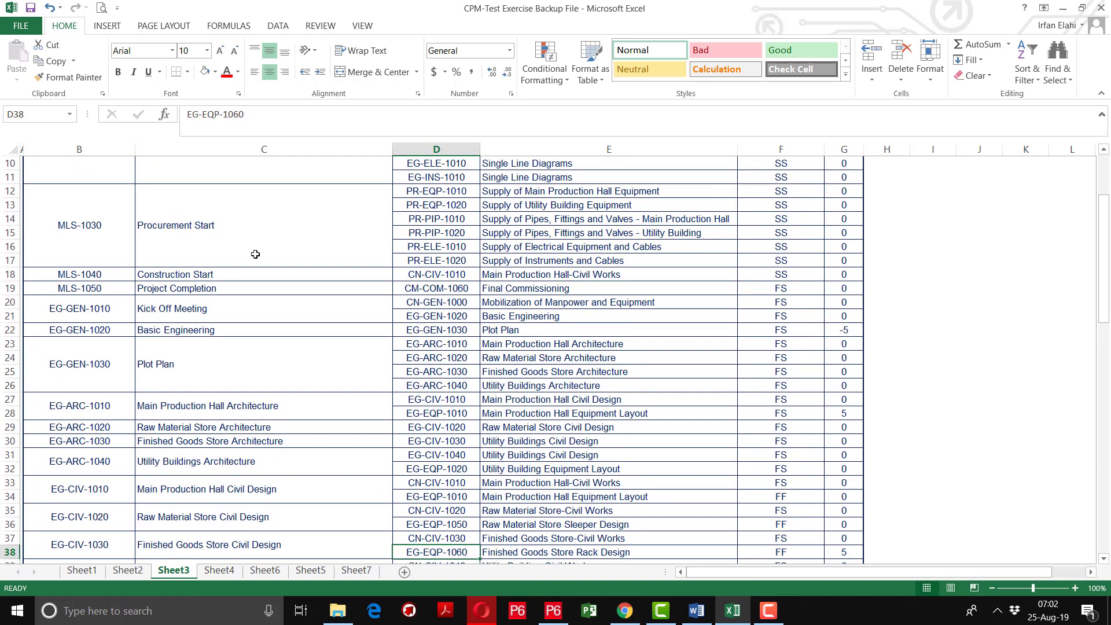
Examine the listed successors from Utility Buildings Civil Design to Finished Goods Store Rack Design, down to row 50
key(Down)
key(Down)
key(Down)
key(Down)
key(Down)
key(Down)
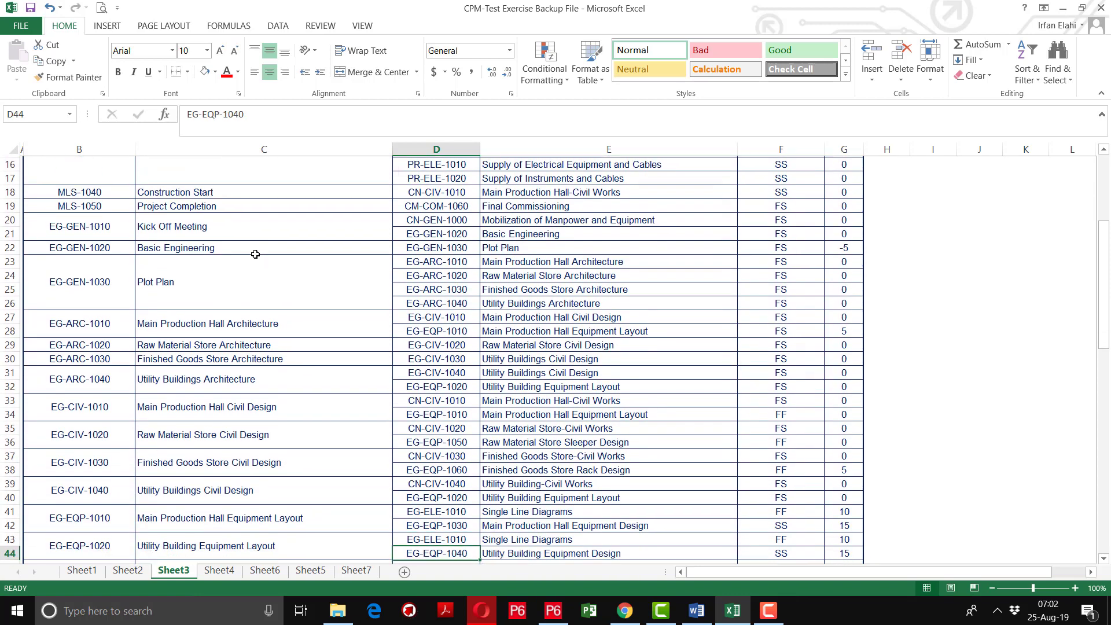
key(Down)
key(Down)
key(Down)
key(Down)
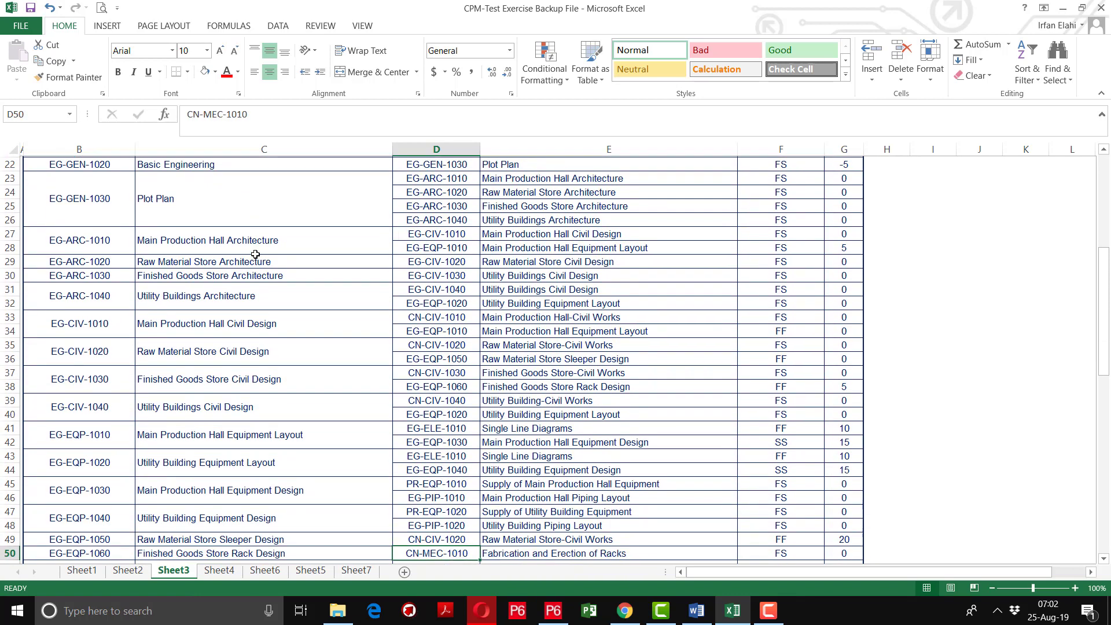
Examine the listed successors from Main Production Hall Piping Layout to Supply of Electrical Equipment and Cables, down to row 62
key(Down)
key(Down)
key(Down)
key(Down)
key(Down)
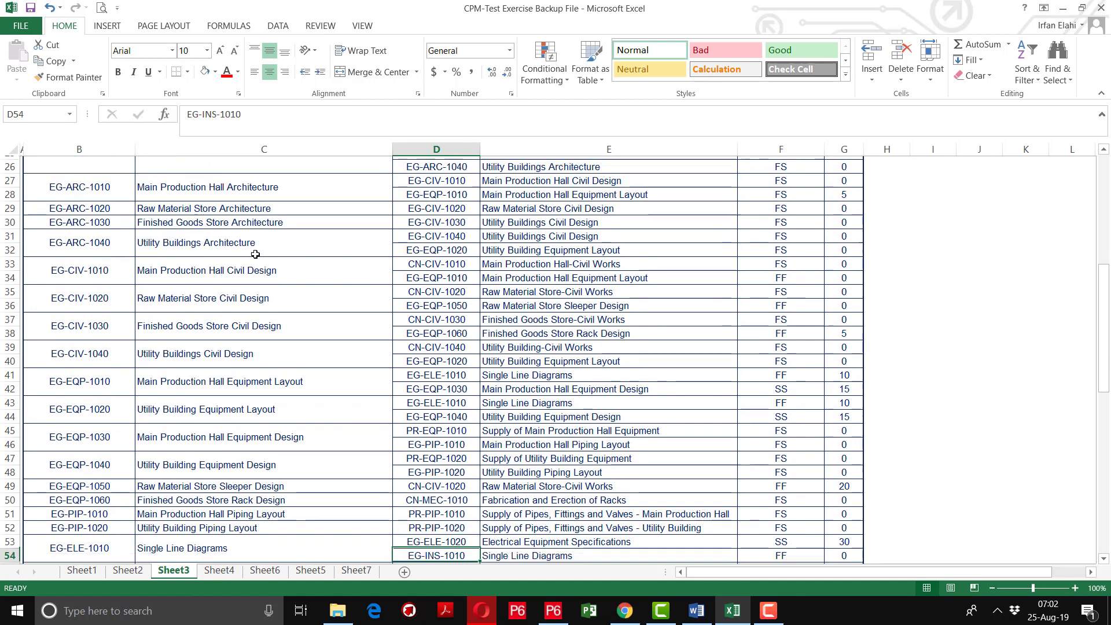
key(Down)
key(Down)
key(Down)
key(Down)
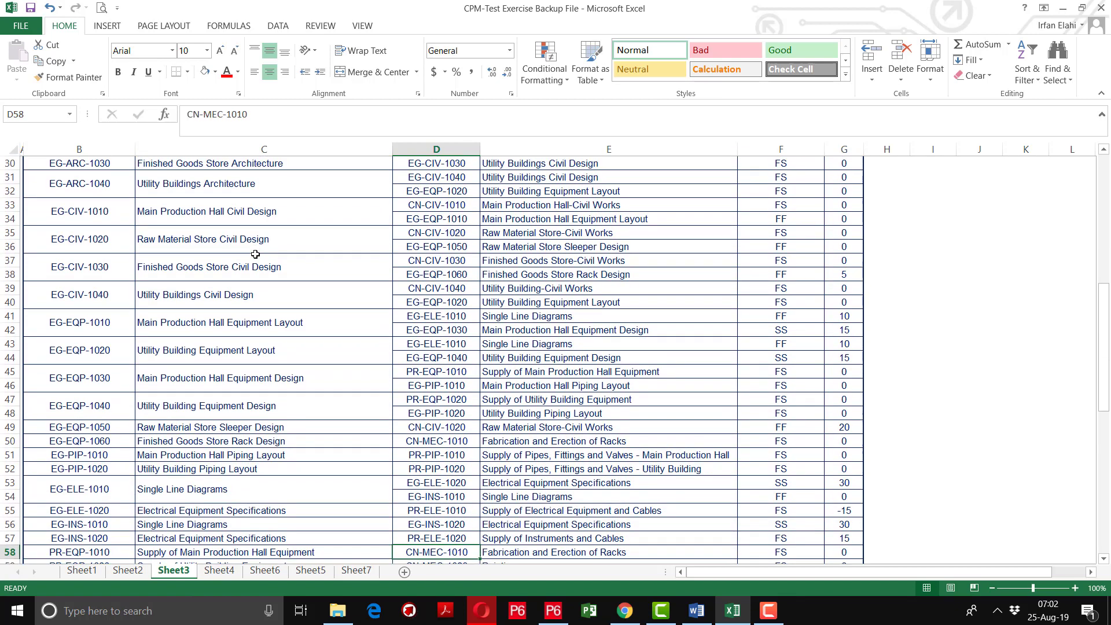
key(Down)
key(Down)
key(Down)
key(Down)
key(Down)
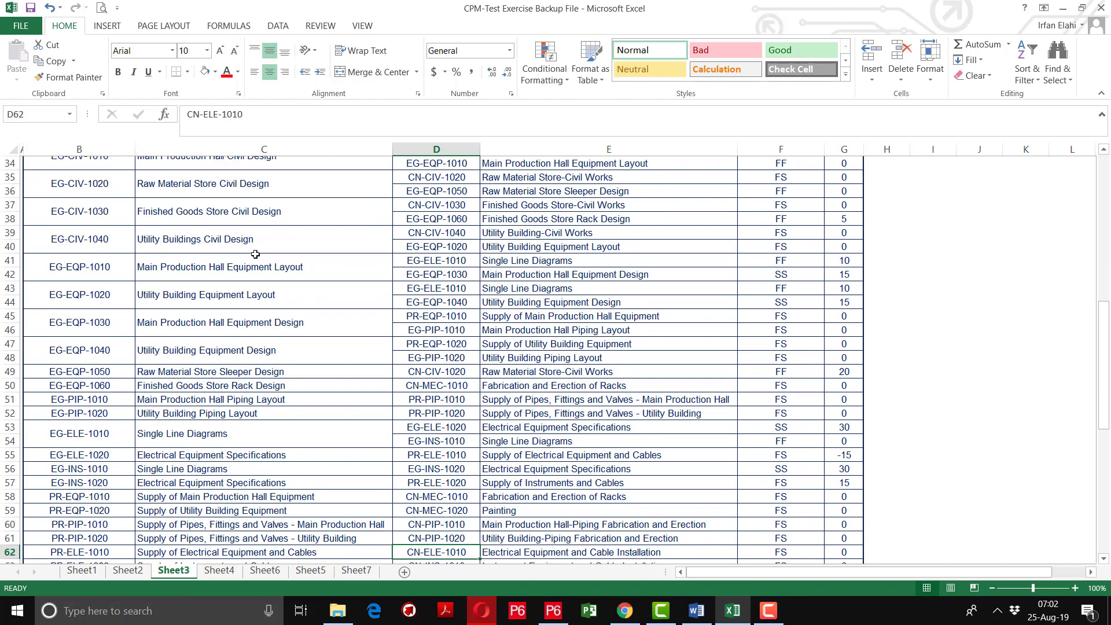
Examine the listed successors from Supply of Instruments and Cables to Utility Building-Equipment Erection, down to row 75
key(Down)
key(Down)
key(Down)
key(Down)
key(Down)
key(Down)
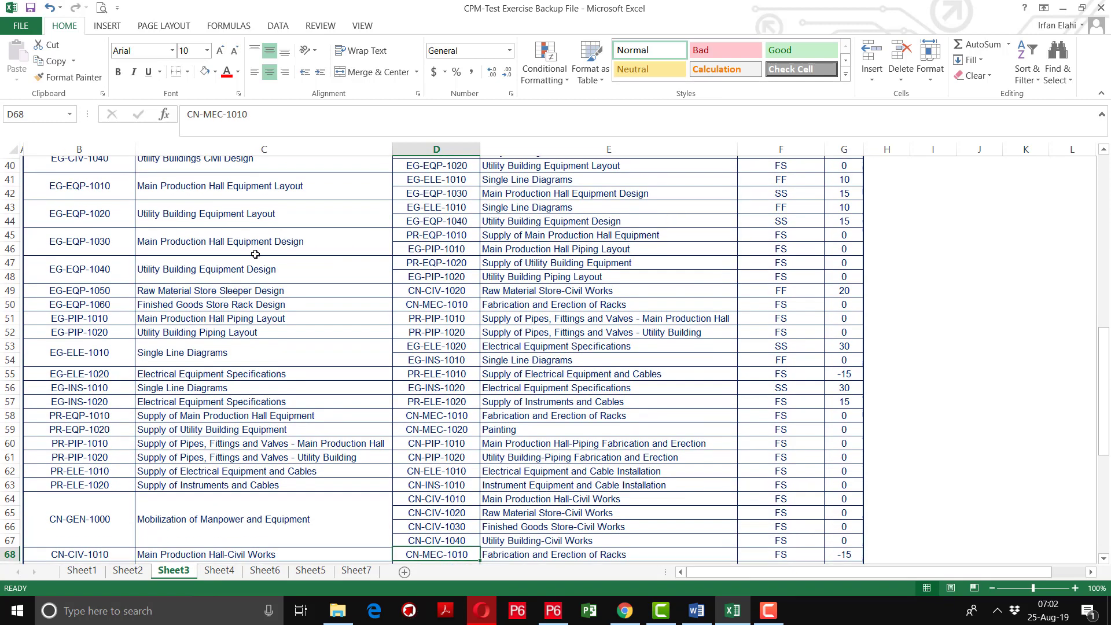
key(Down)
key(Down)
key(Down)
key(Down)
key(Down)
key(Down)
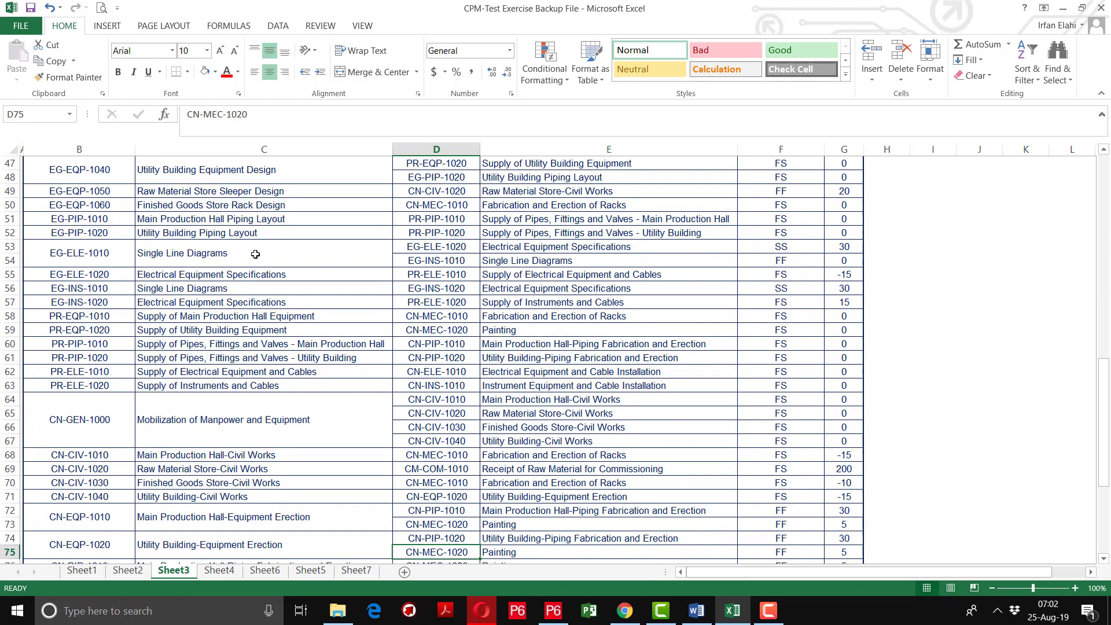
Examine the listed successors from Main Production Hall-Piping Fabrication and Erection to the end of the list at Utility Building Equipment Trial run
key(Down)
key(Down)
key(Down)
key(Down)
key(Down)
key(Down)
key(Down)
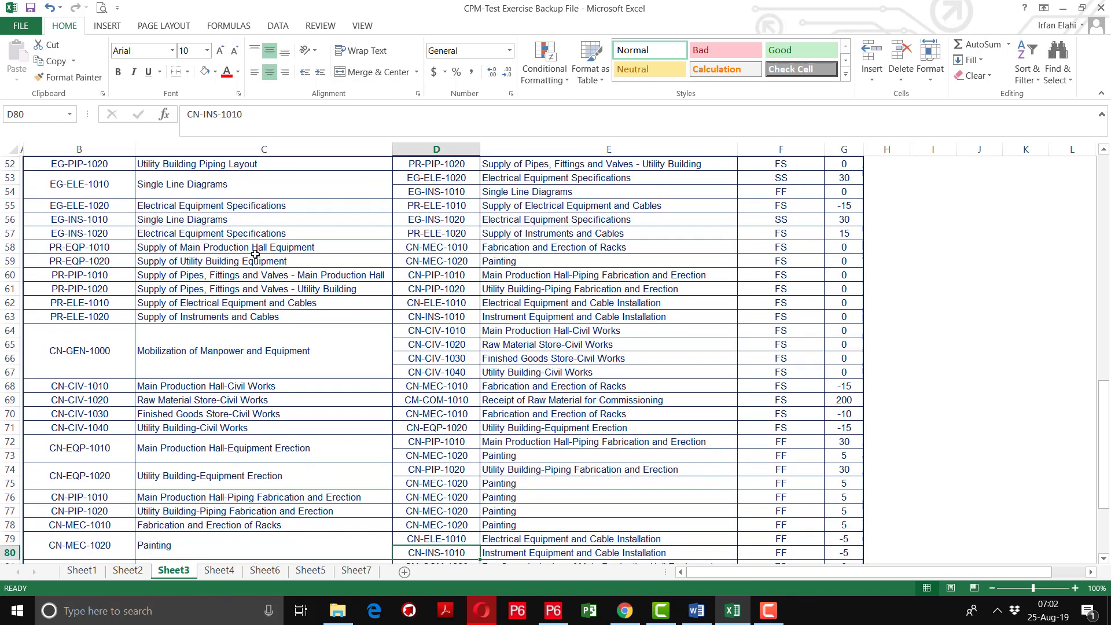
key(Down)
key(Down)
key(Down)
key(Down)
key(Down)
key(Down)
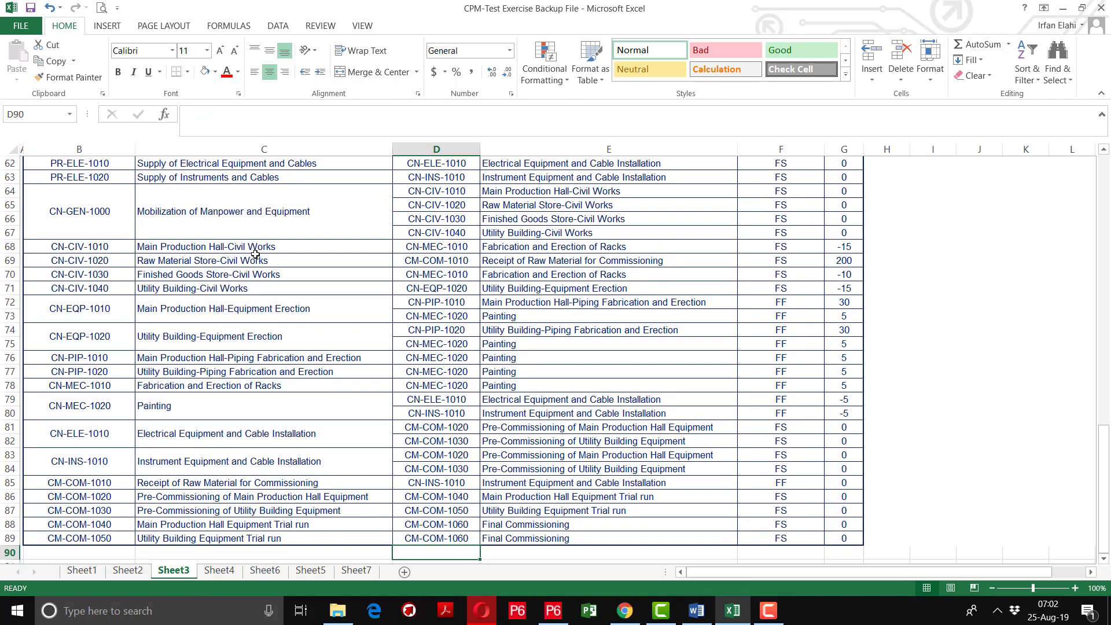
key(Up)
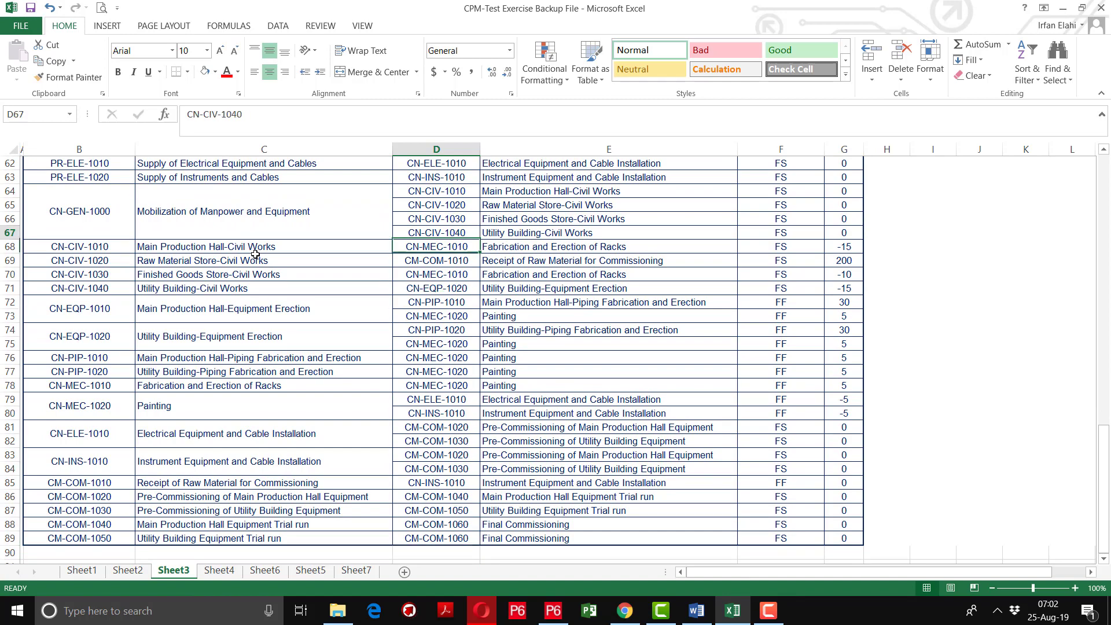
Review the relationship list backward from the Utility Building-Civil Works successor in row 67 up to Supply of Instruments and Cables in row 17
key(Up)
key(Up)
key(Up)
key(Up)
key(Up)
key(Up)
key(Up)
key(Up)
key(Up)
key(Up)
key(Up)
key(Up)
key(Up)
key(Up)
key(Up)
key(Up)
key(Up)
key(Up)
key(Up)
key(Up)
key(Up)
key(Up)
key(Up)
key(Up)
key(Up)
key(Up)
key(Up)
key(Up)
key(Up)
key(Up)
key(Up)
key(Up)
key(Up)
key(Up)
key(Up)
key(Up)
key(Up)
key(Up)
key(Up)
key(Up)
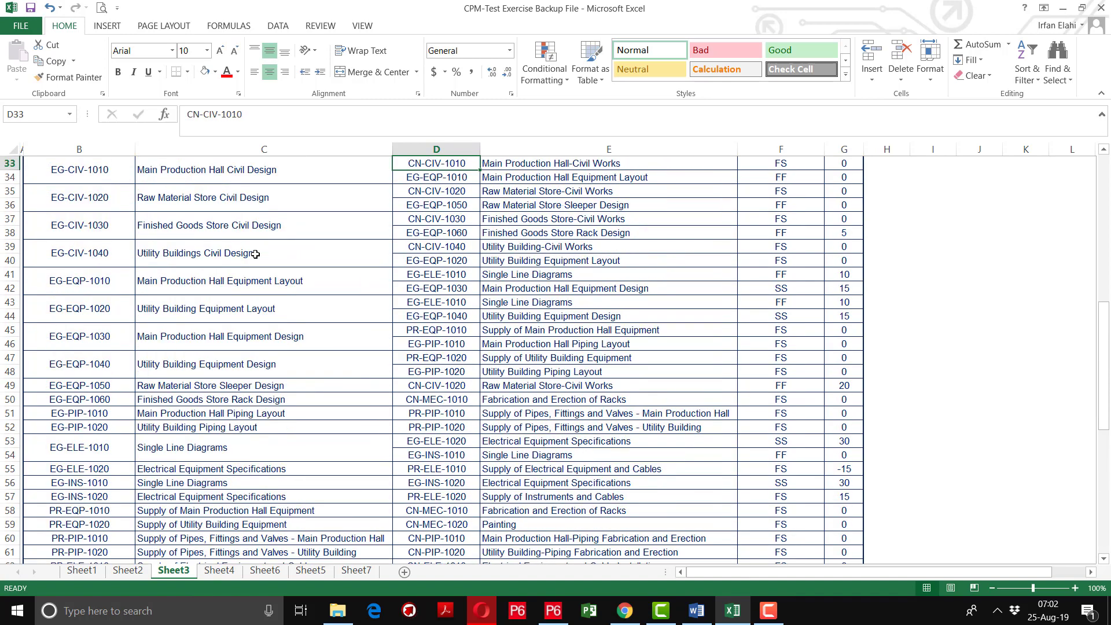
key(Up)
key(Up)
key(Up)
key(Up)
key(Up)
key(Up)
key(Up)
key(Up)
key(Up)
key(Up)
key(Up)
key(Up)
key(Up)
key(Up)
key(Up)
key(Up)
key(Up)
key(Up)
key(Up)
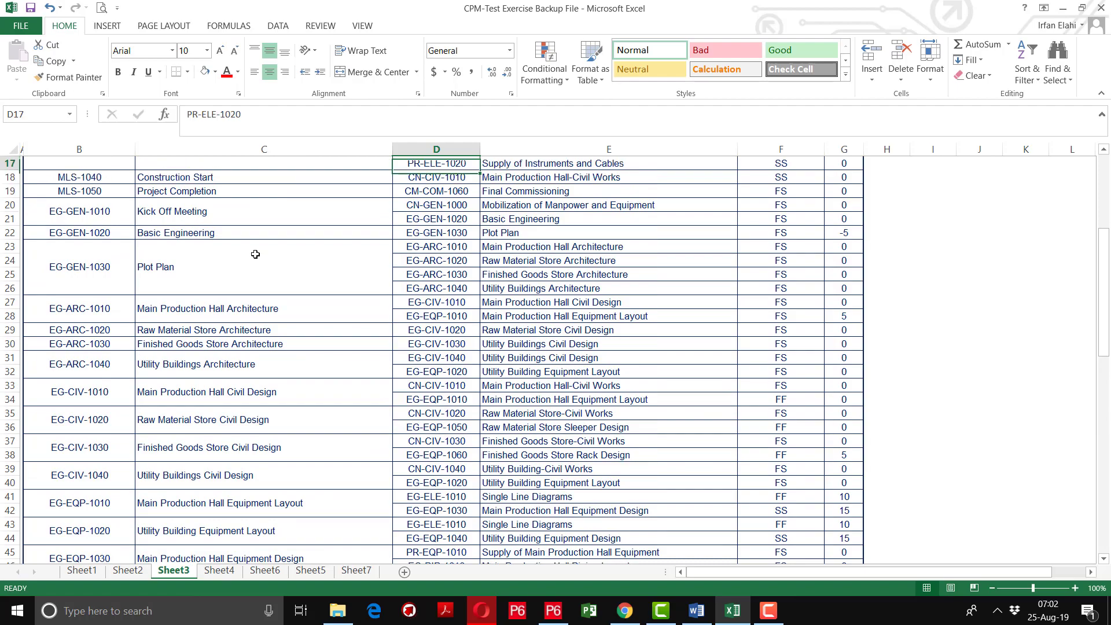